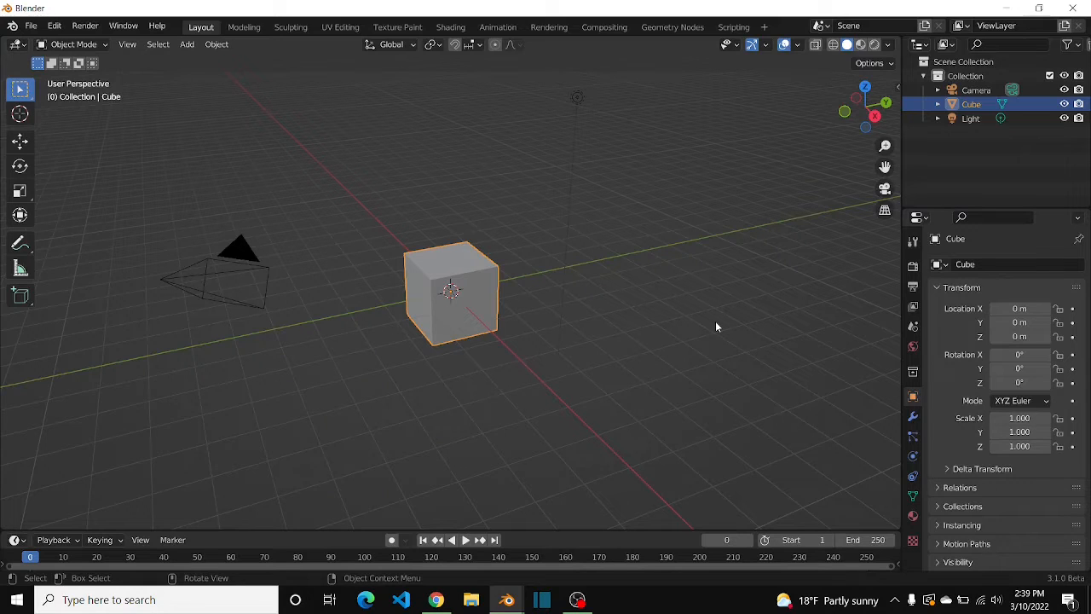
Replace the default cube with a cylinder mesh at the world origin.
key("Delete")
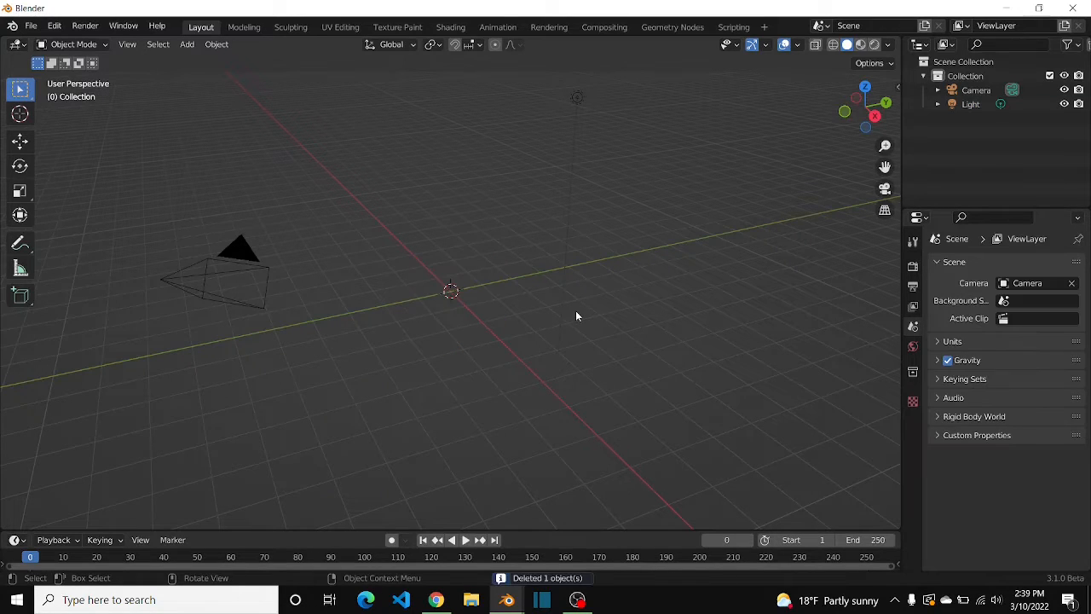
key("shift+a")
mouse_move(580, 298)
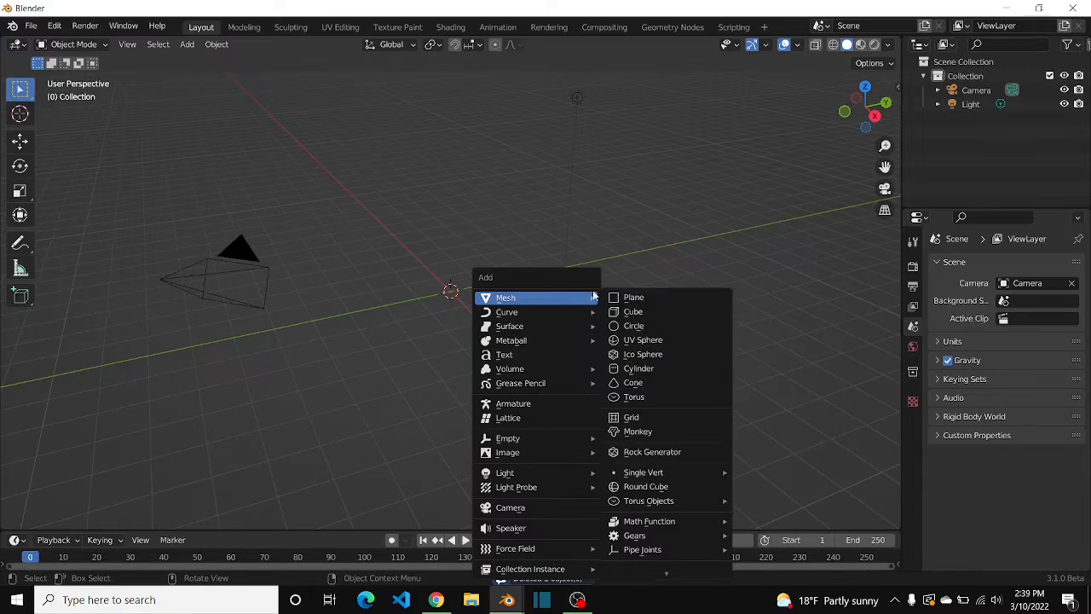
left_click(657, 369)
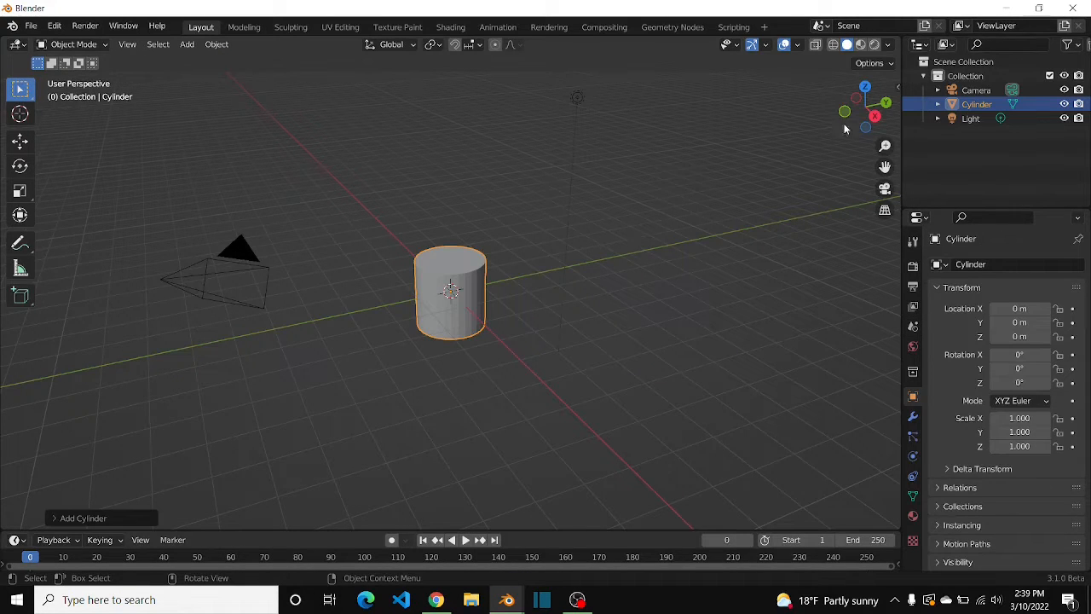
mouse_move(859, 115)
left_mouse_down()
mouse_move(859, 87)
mouse_move(861, 121)
left_mouse_up()
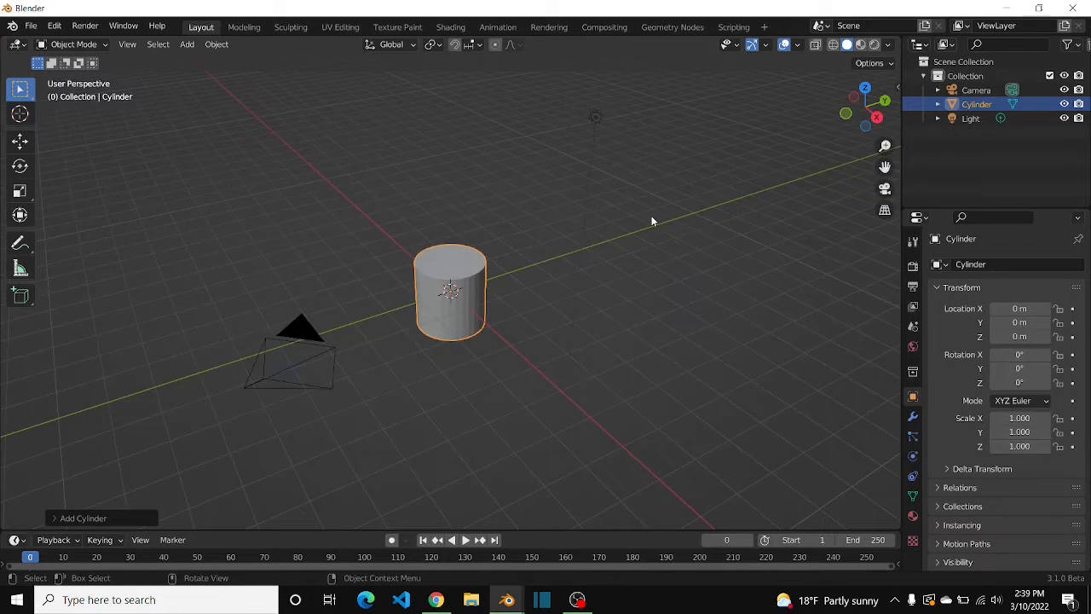
In Edit Mode, scale the whole cylinder mesh by 7 along the Z axis.
key("Tab")
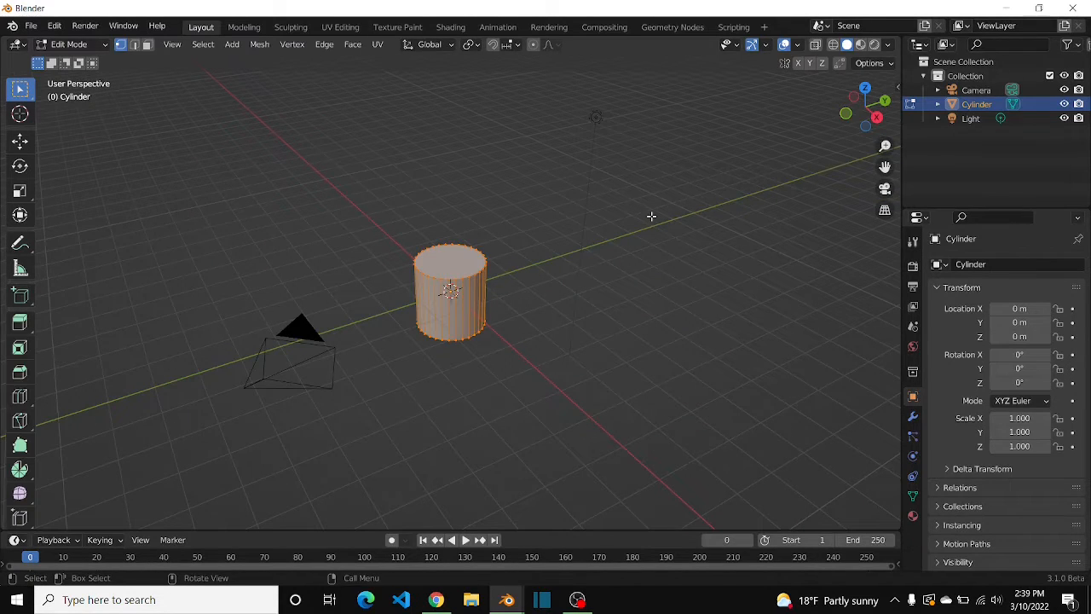
key("s")
key("z")
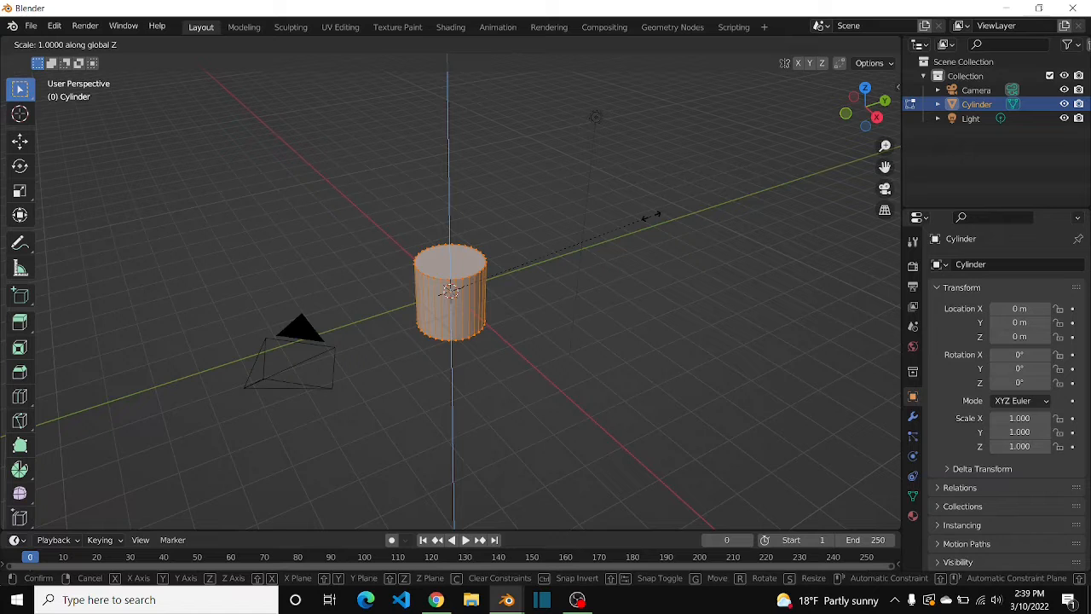
type("7")
key("Return")
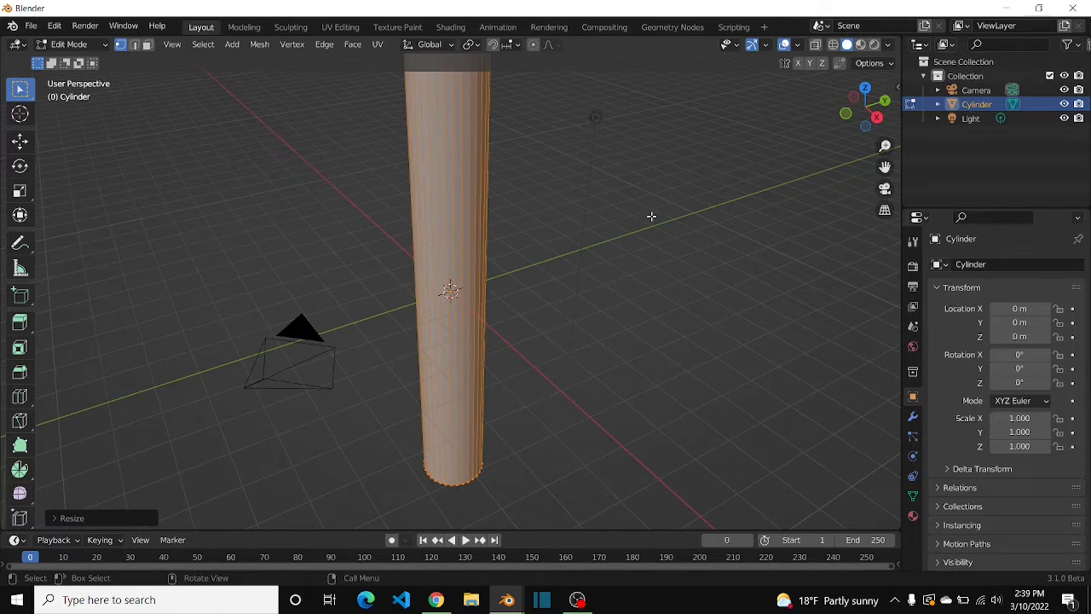
scroll(652, 217, "down", 4)
scroll(651, 216, "up", 4)
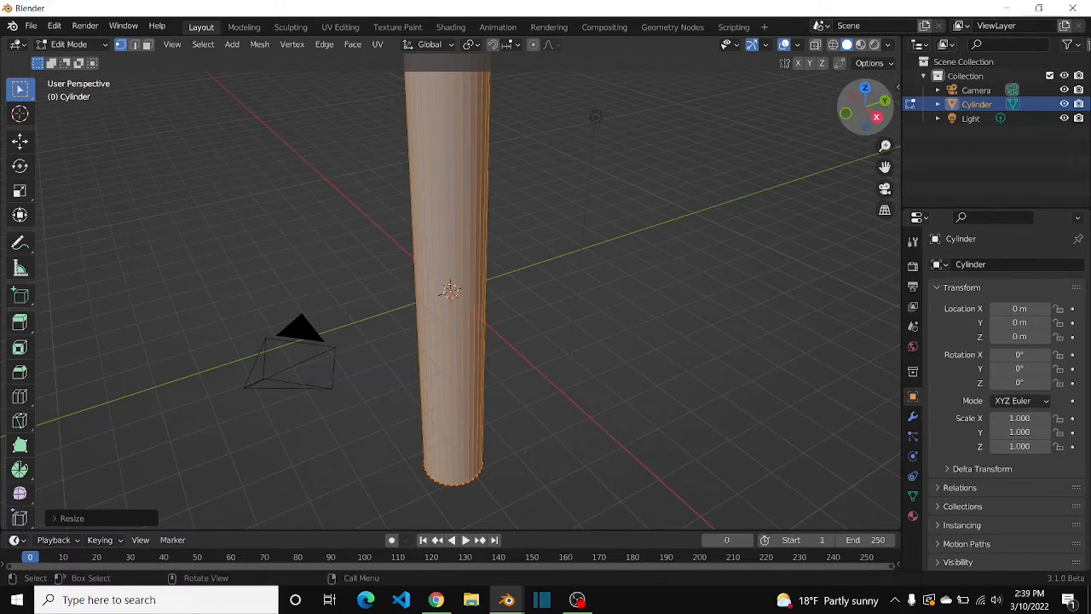
From the front view, cut one edge loop just below the cylinder's upper rim and slide another to about a fifth of the way down.
left_click_drag(885, 130, 882, 113)
left_click(845, 112)
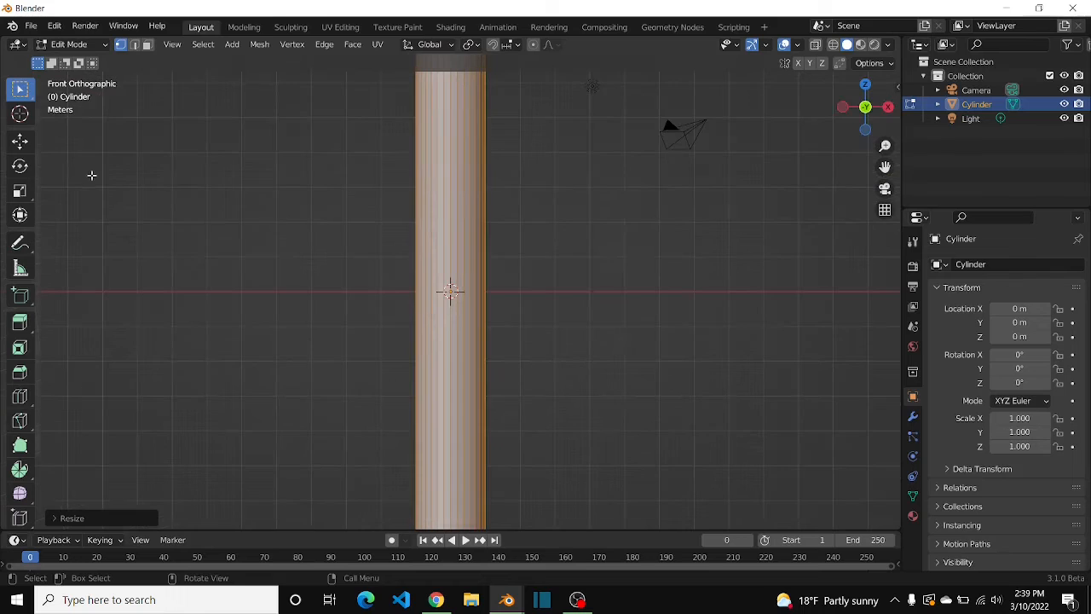
left_click(20, 396)
scroll(468, 283, "down", 3)
left_click_drag(468, 283, 474, 148)
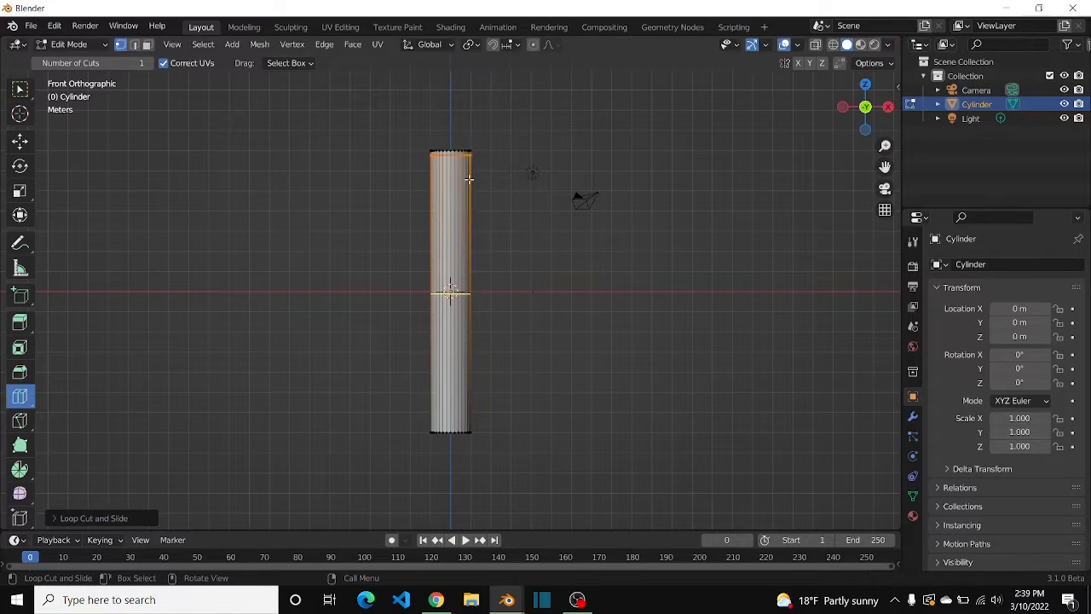
key("g")
key("g")
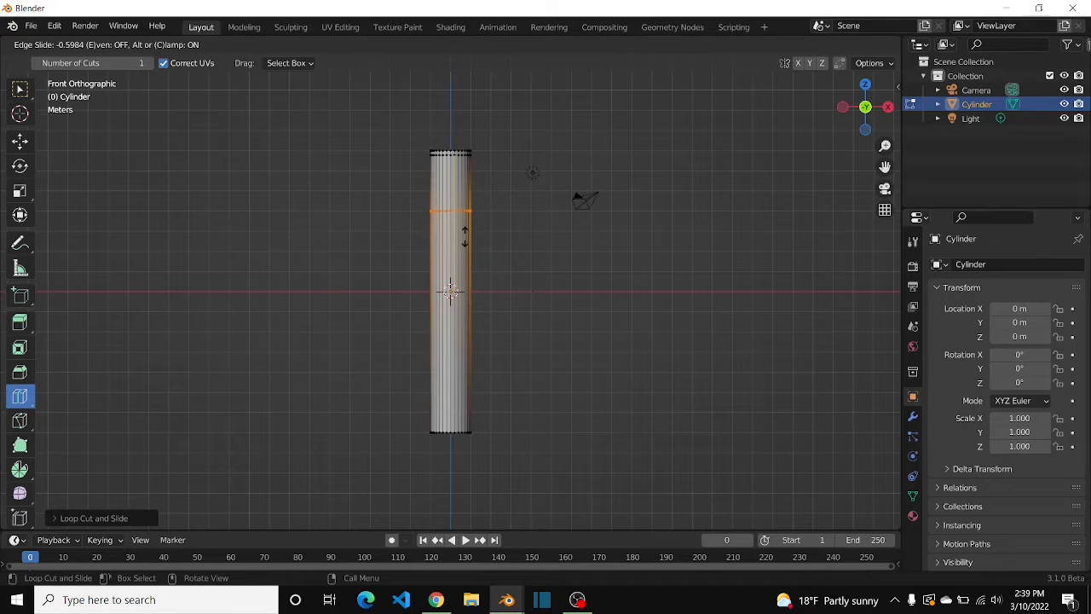
left_click(464, 237)
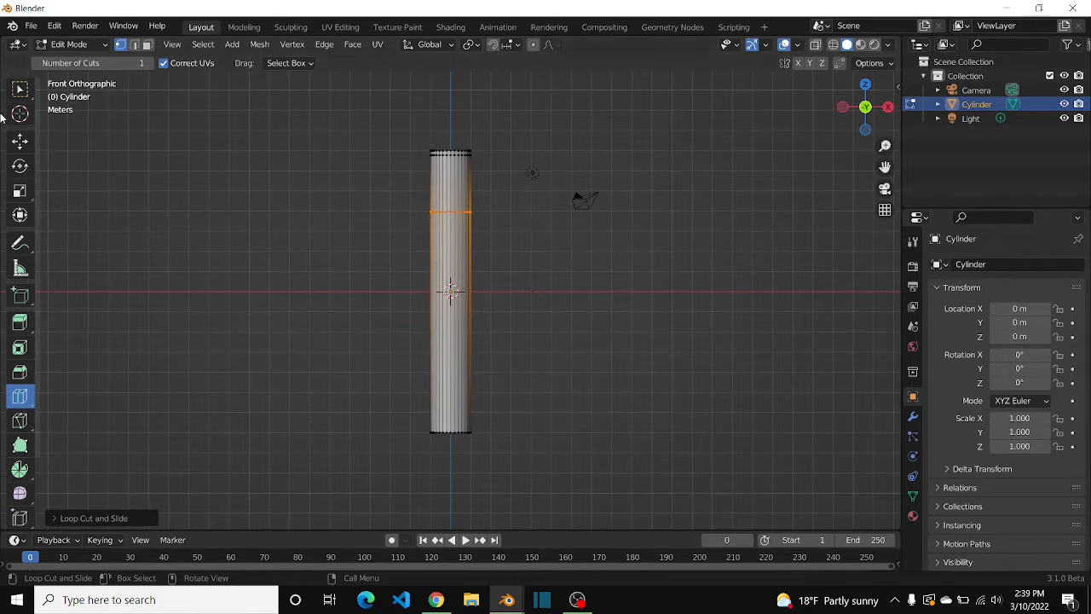
Loop cut the section between the two upper edge loops with the number of cuts set to 6.
left_click(22, 88)
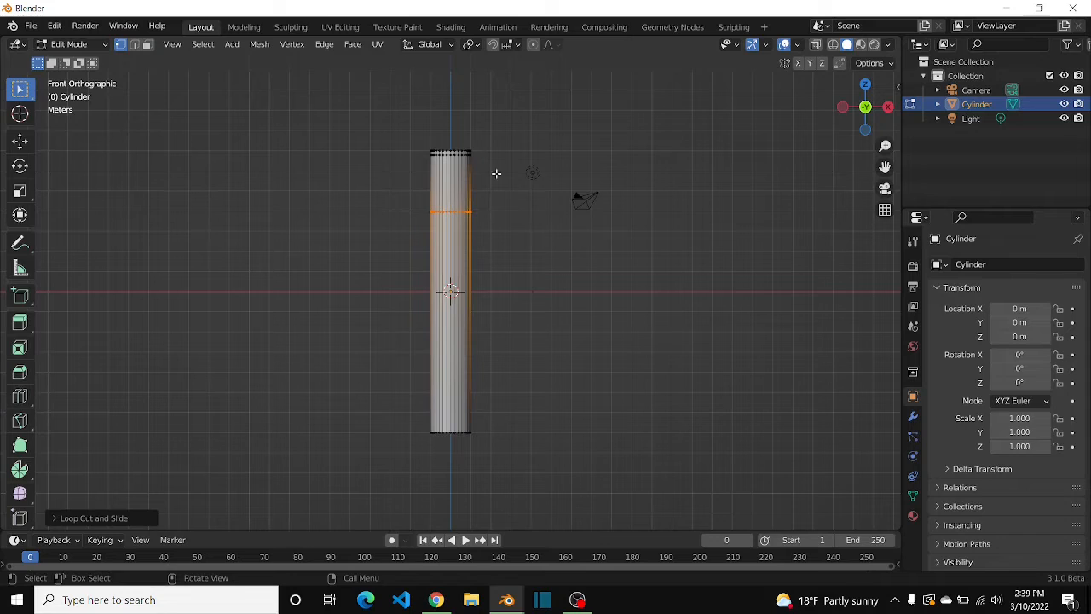
left_click(11, 394)
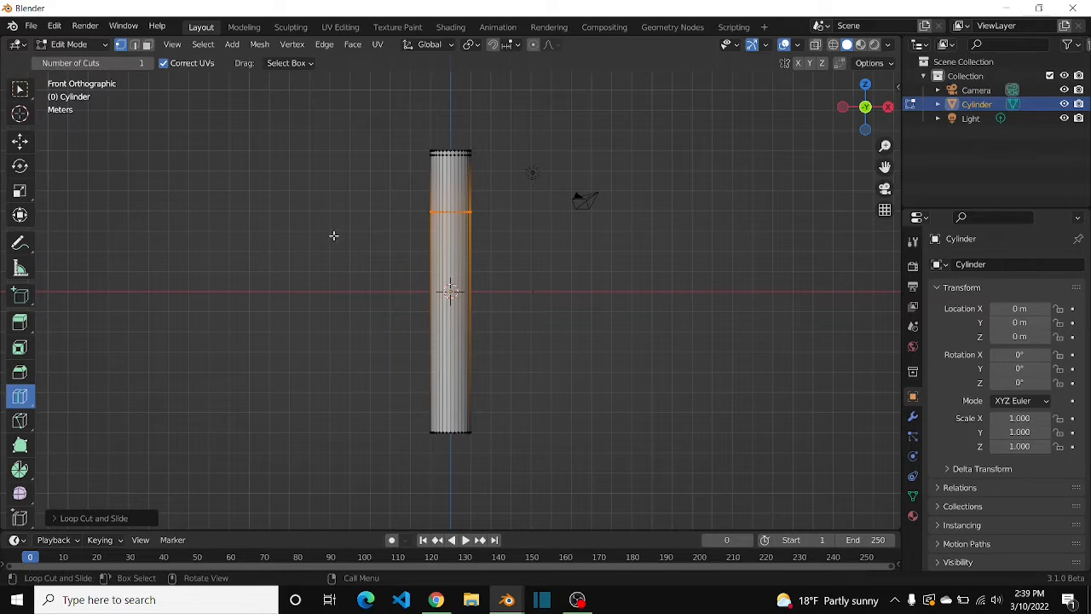
left_click(450, 181)
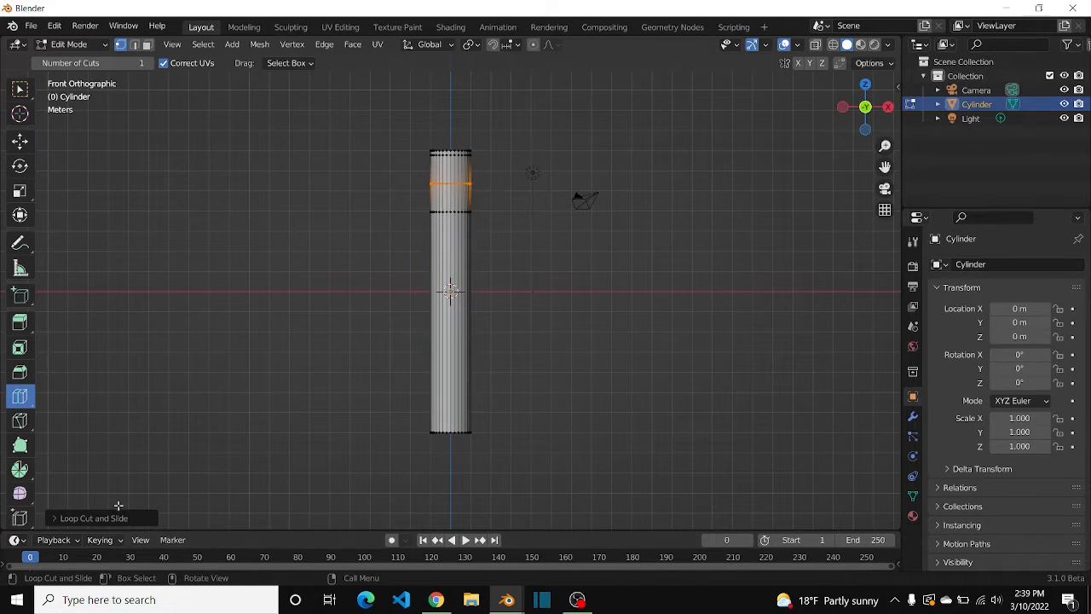
left_click(100, 518)
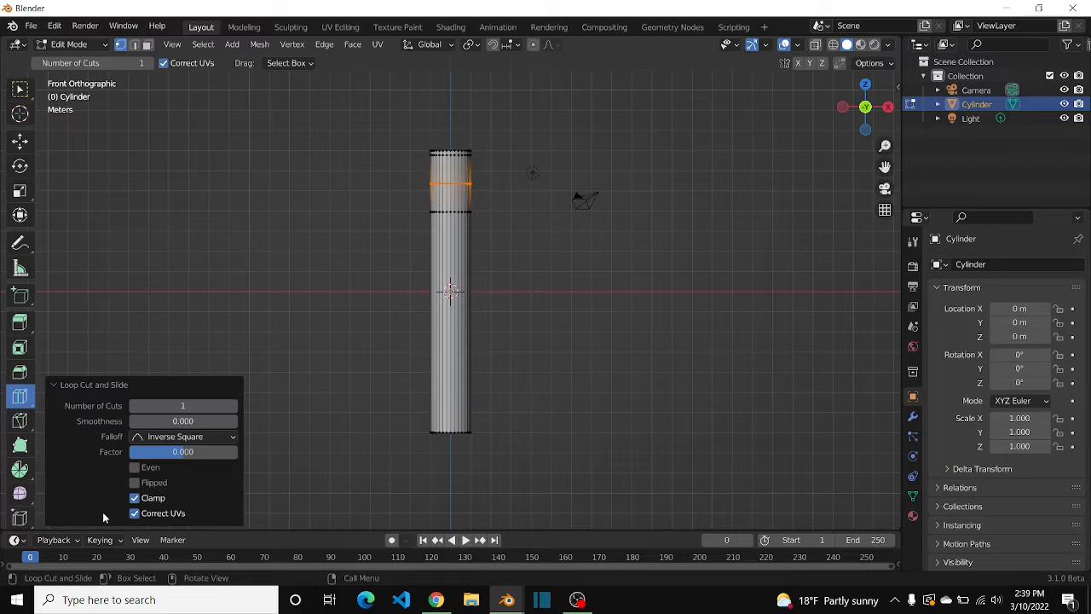
left_click(174, 406)
type("6")
key("Return")
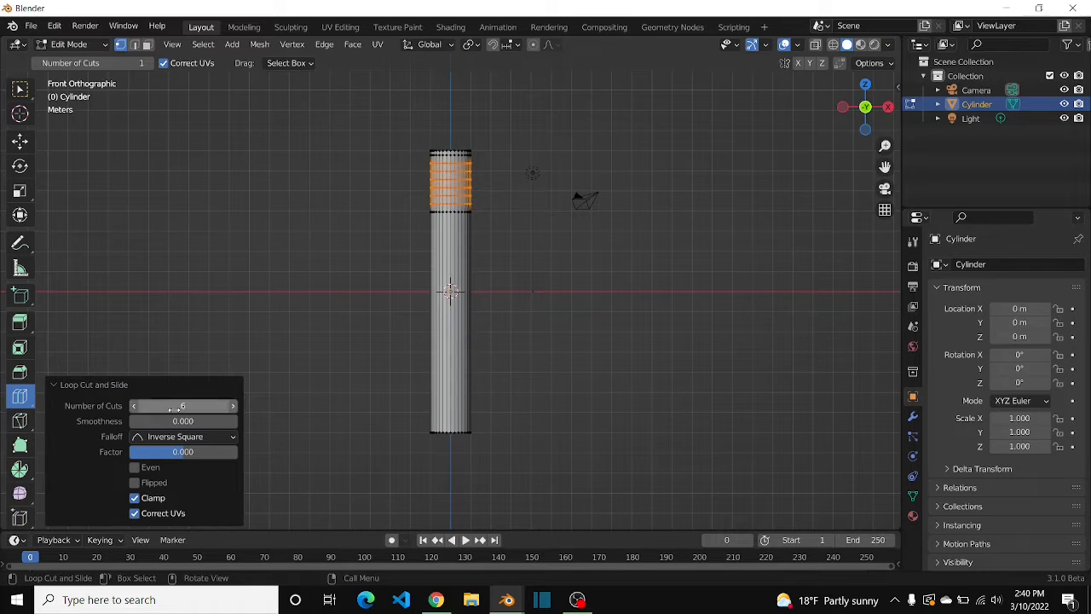
Extrude four alternating face rings in the cylinder's upper section inward along their normals with an offset of -0.4 m.
key("3")
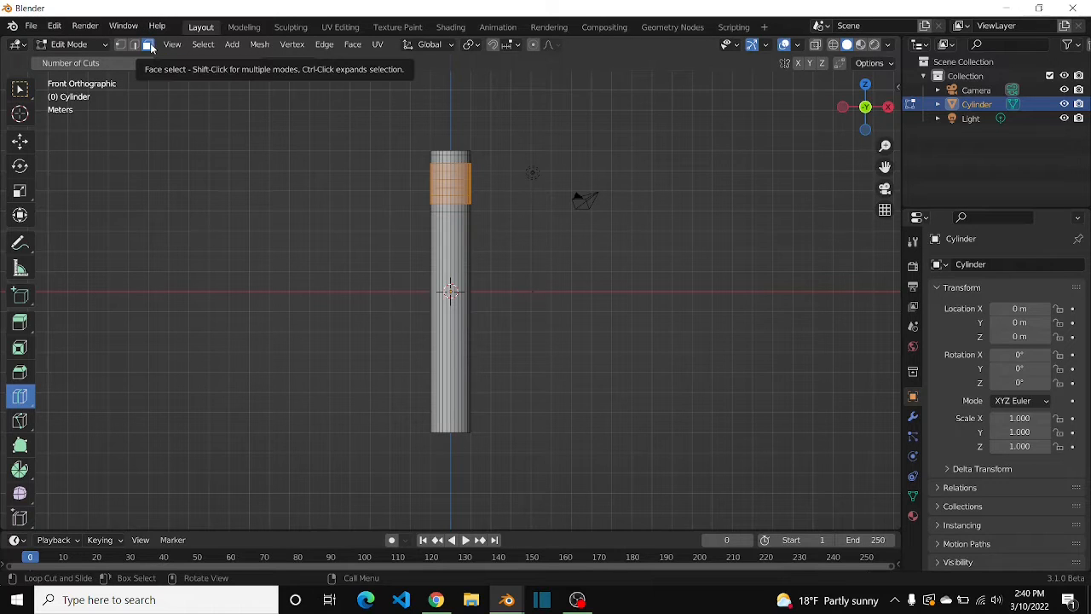
scroll(669, 263, "up", 2)
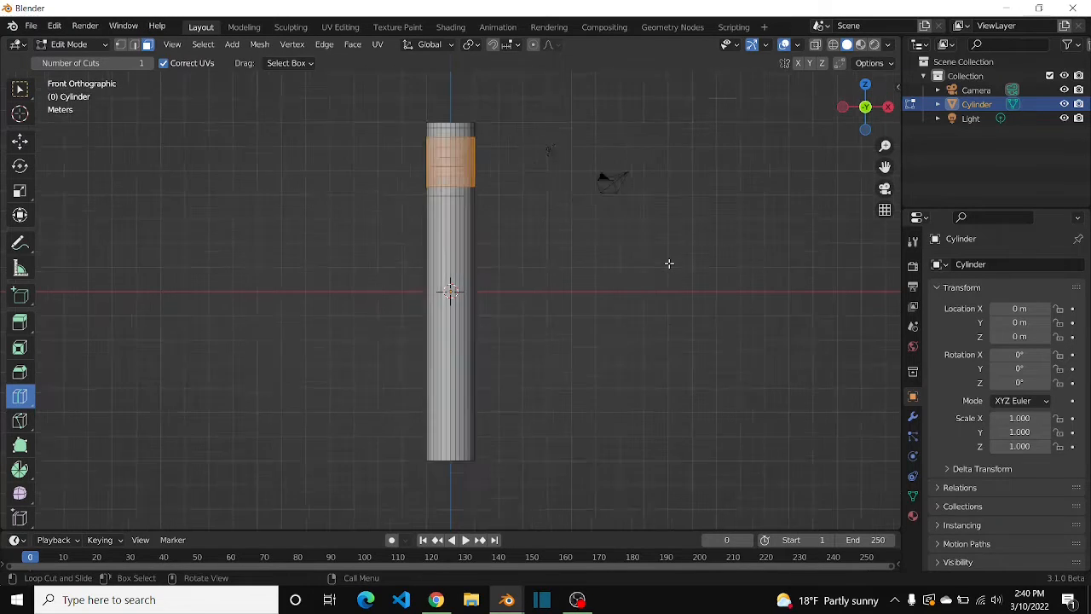
key("w")
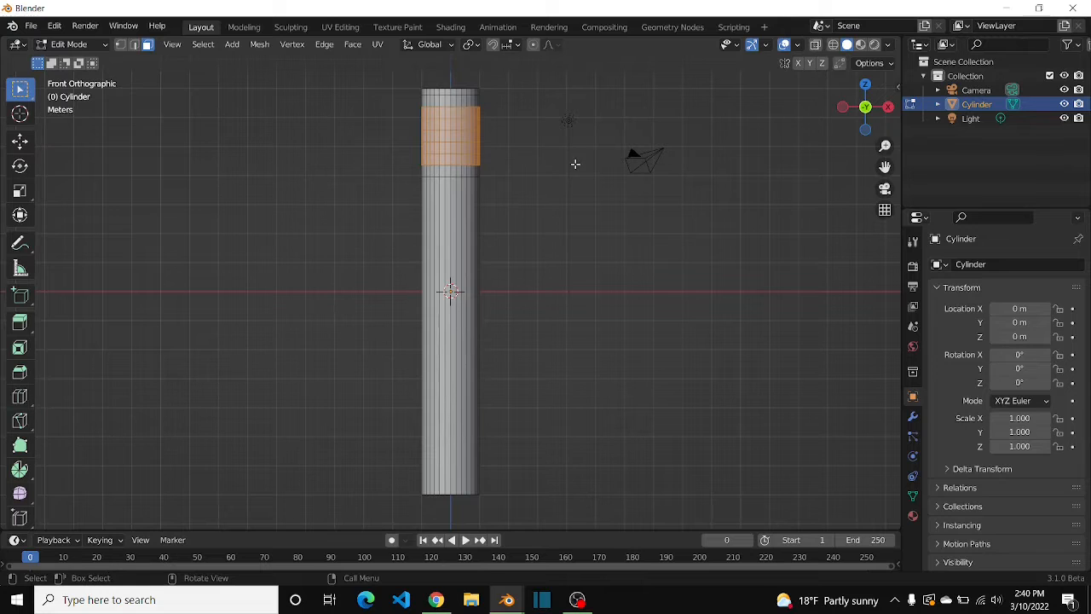
key("alt+a")
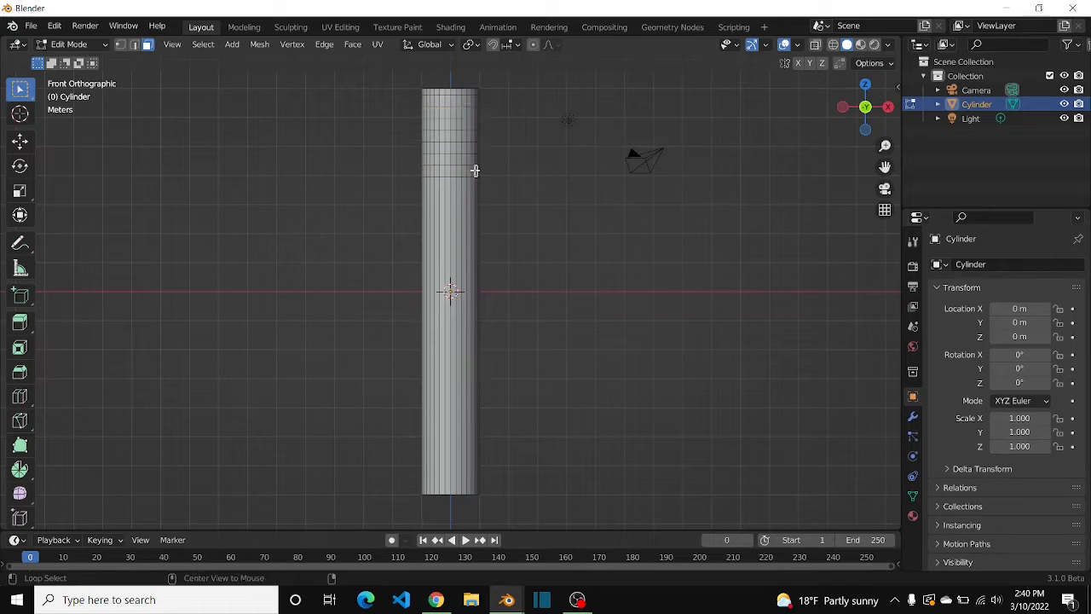
left_click(475, 170, "alt")
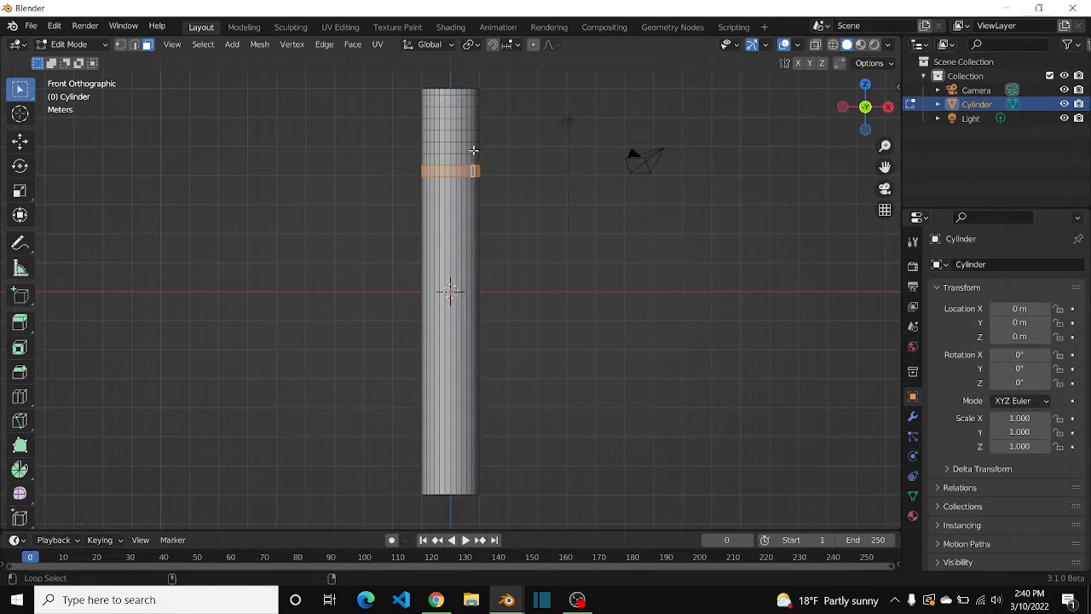
left_click(472, 147, "alt+shift")
left_click(472, 125, "alt+shift")
left_click(466, 100, "alt+shift")
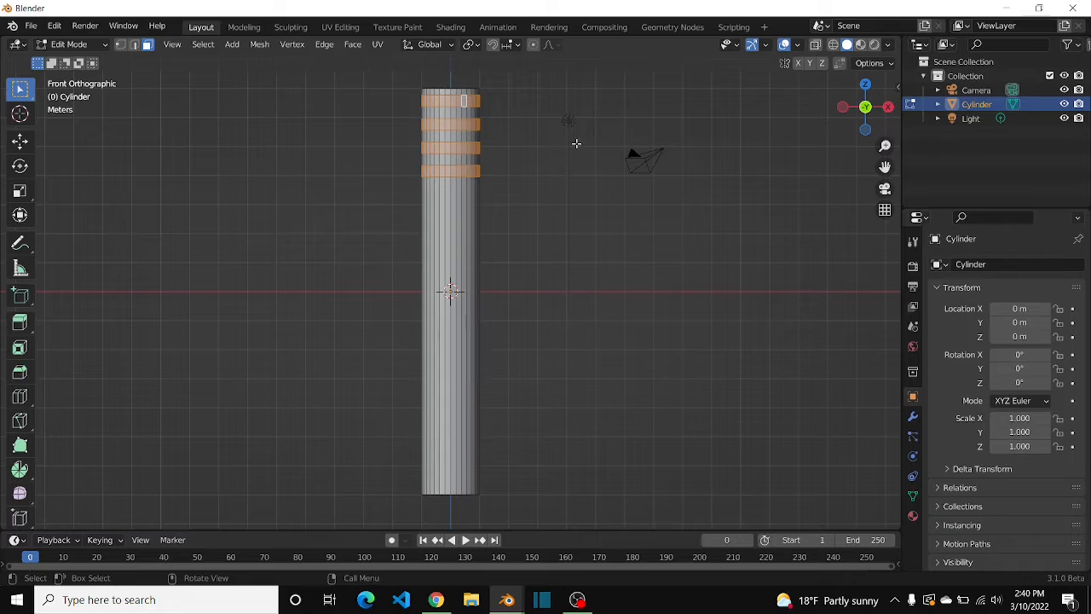
key("alt+e")
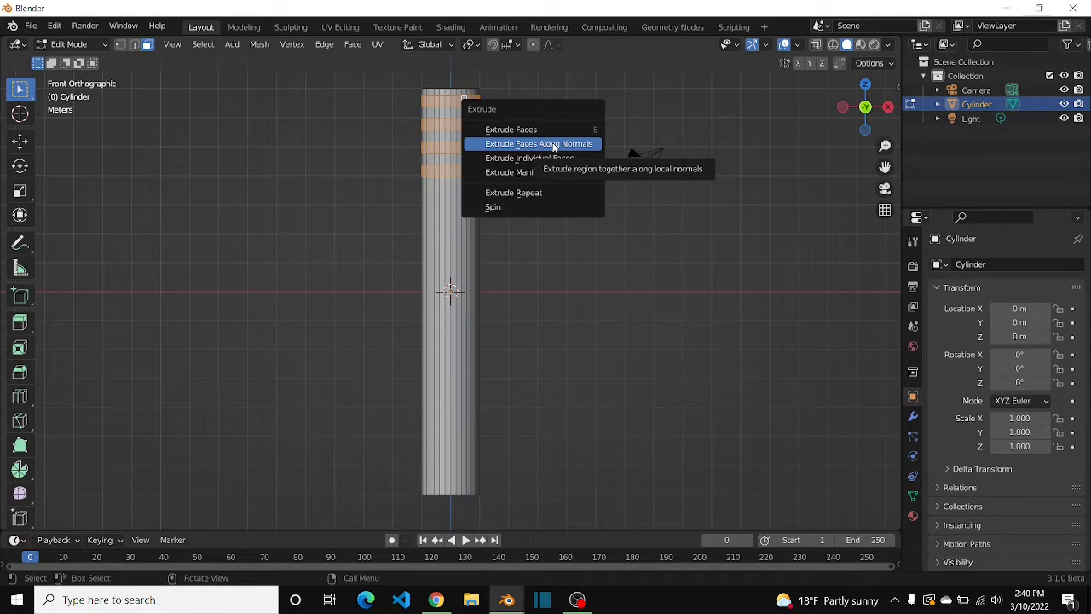
left_click(586, 145)
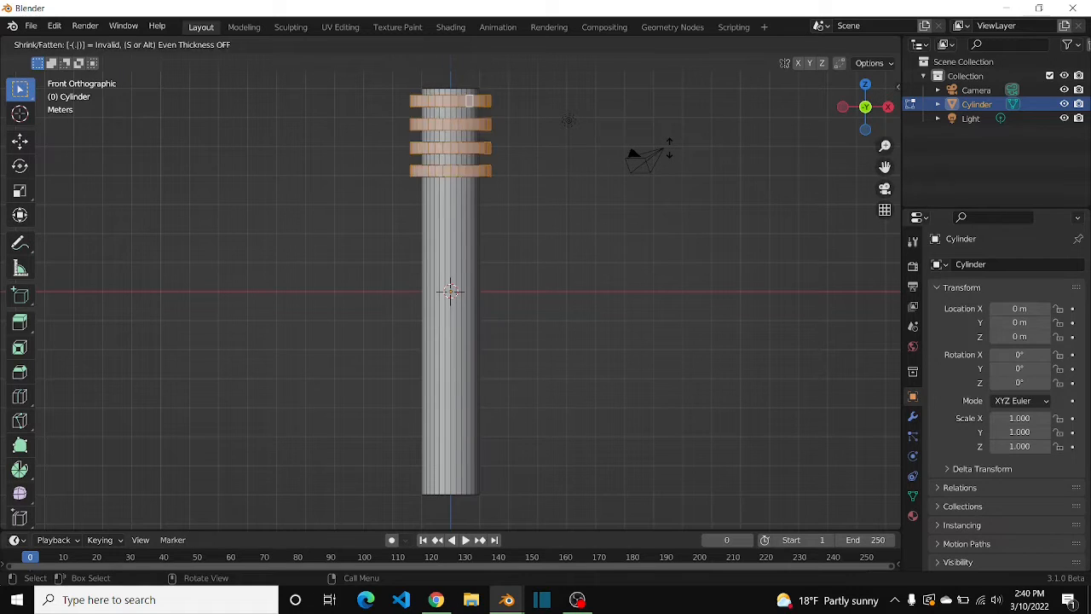
left_click(669, 148)
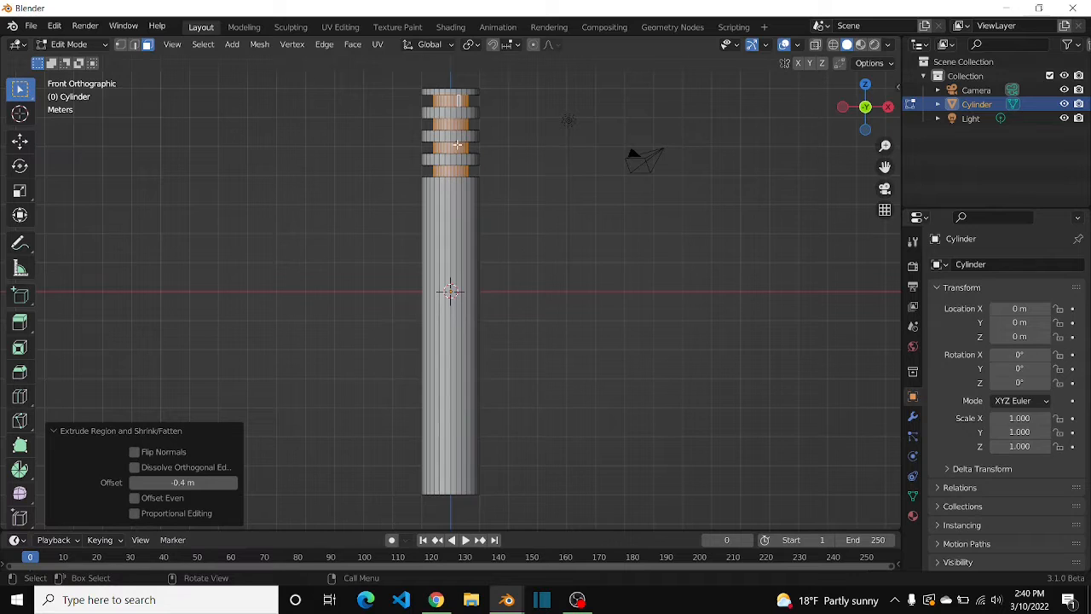
Bevel the lower outer edge loop of the uppermost ring by about 0.14 m with 2 segments.
left_click_drag(885, 167, 878, 279)
scroll(477, 281, "up", 4)
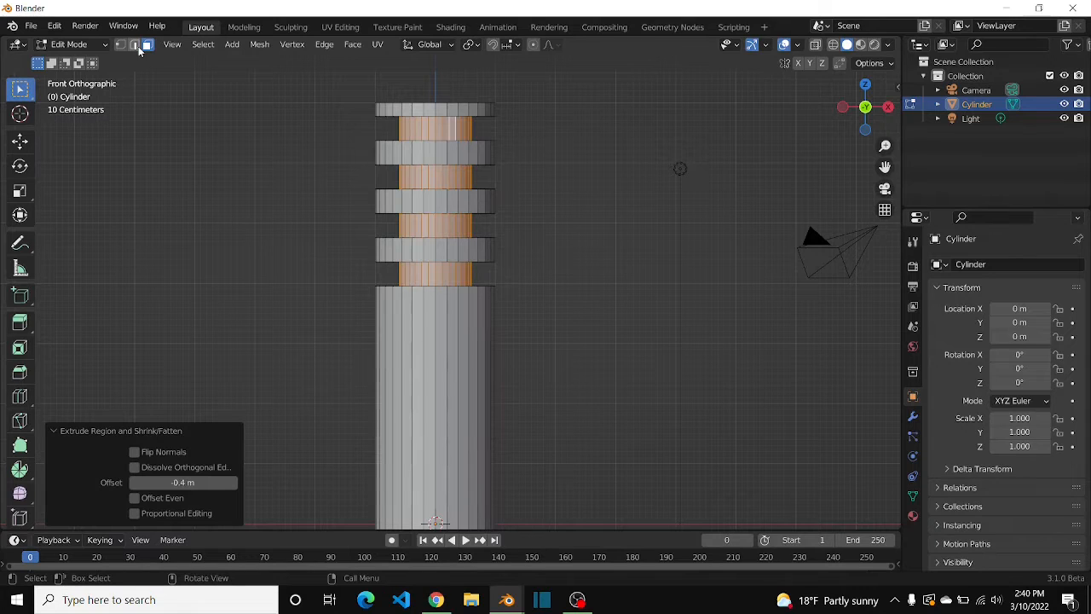
left_click(134, 45)
key("alt+a")
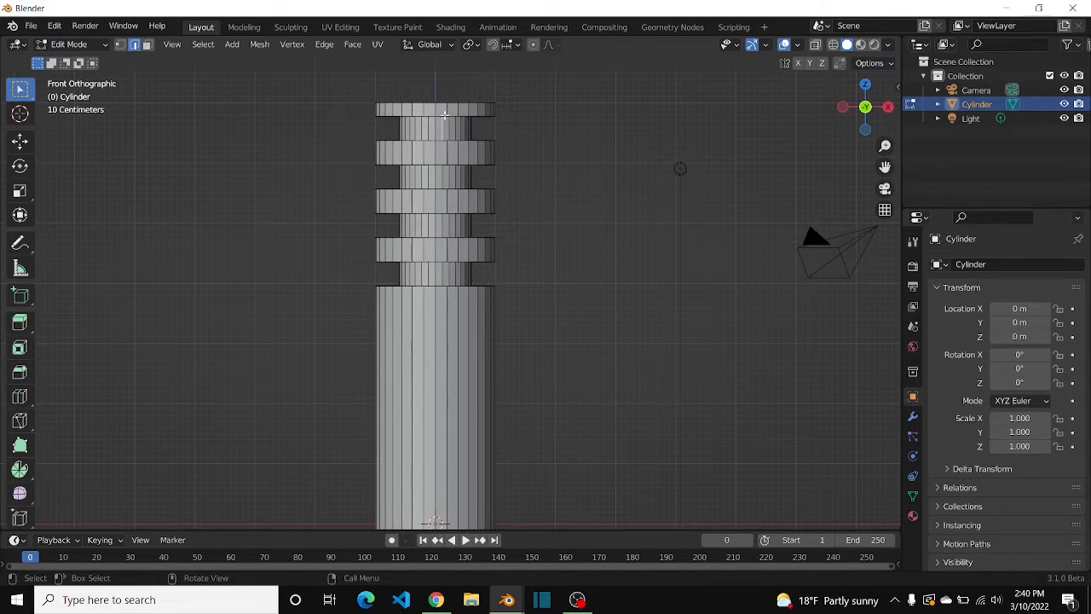
left_click(442, 116, "alt")
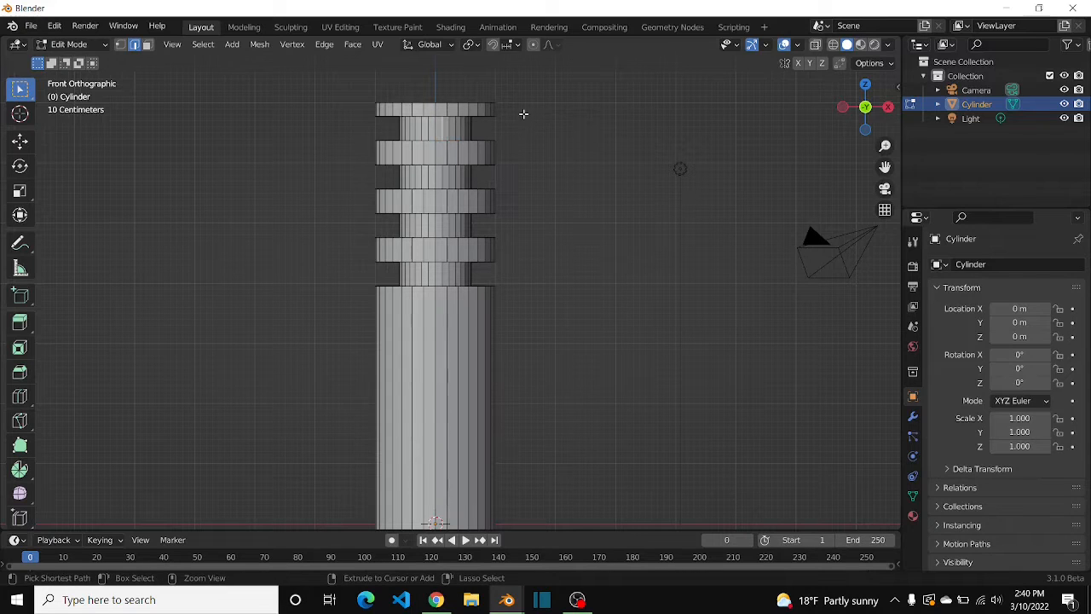
left_click(457, 114, "alt")
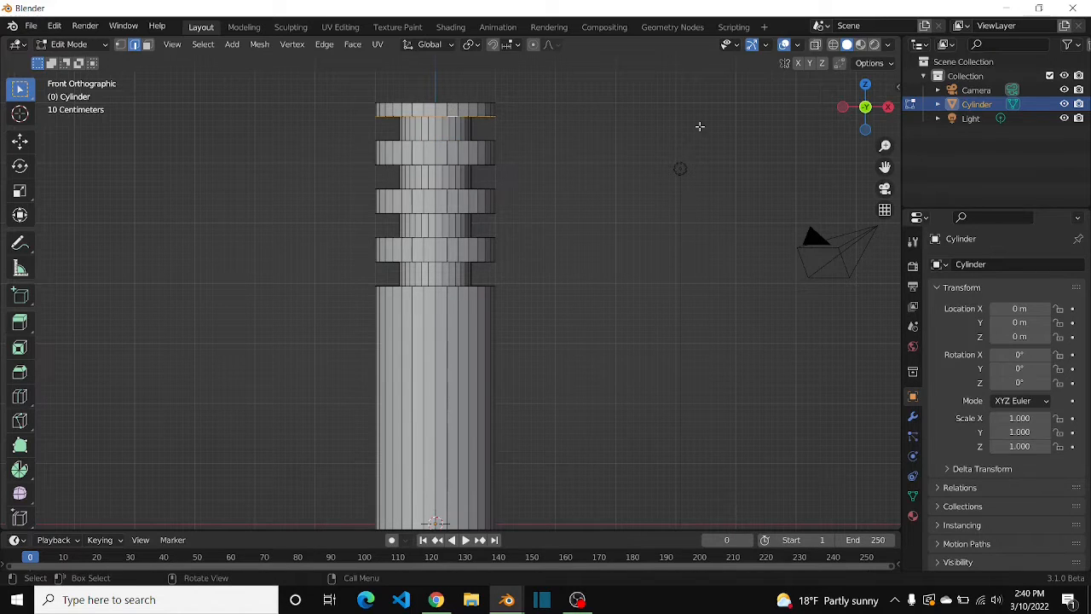
key("ctrl+b")
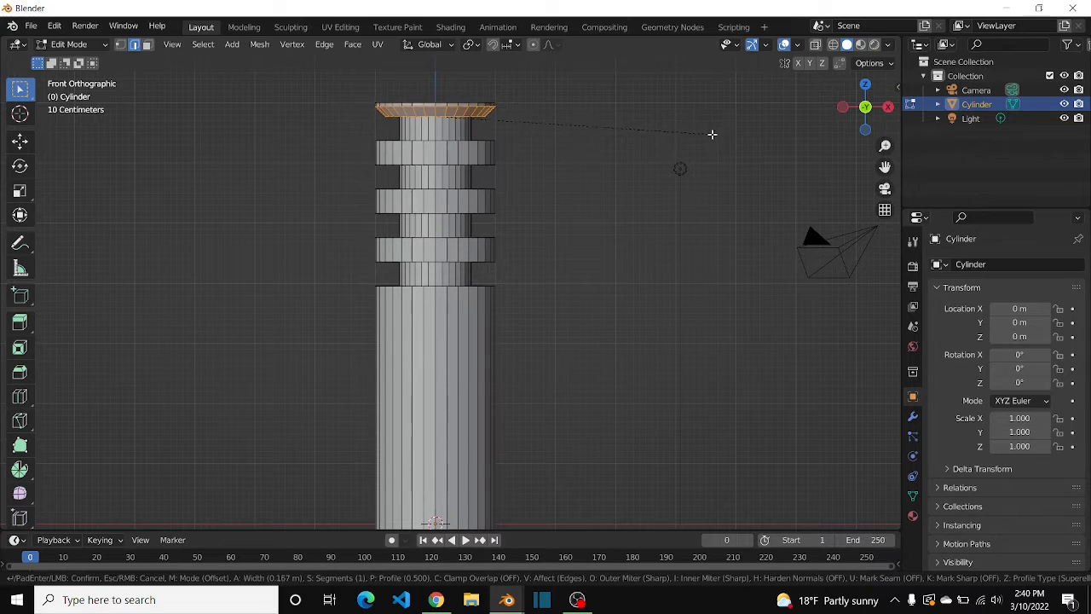
left_click(711, 133)
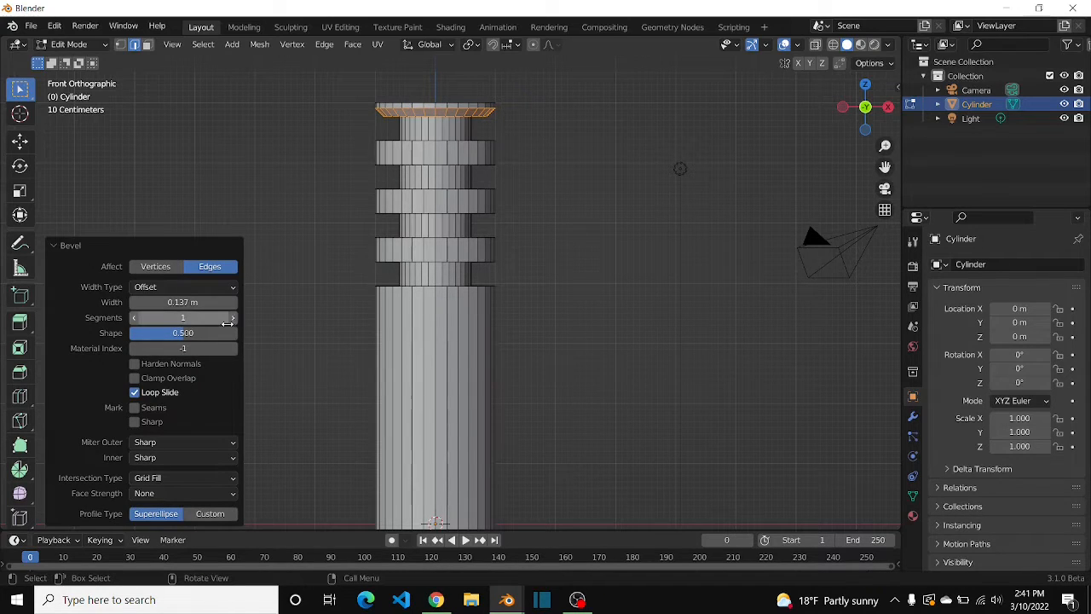
left_click(233, 319)
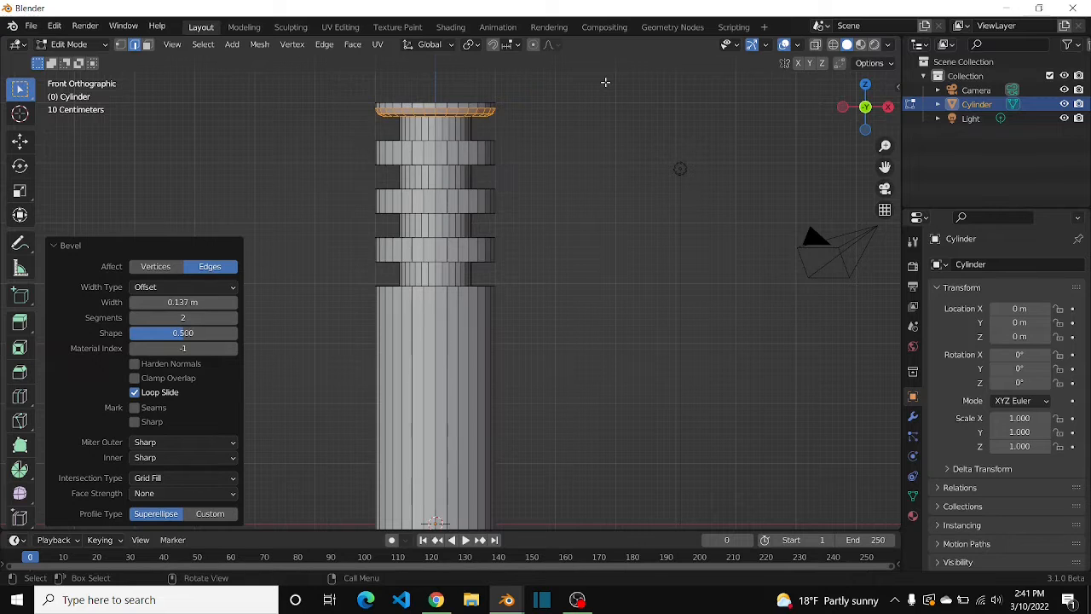
Inset the cylinder's top cap face by about 0.5 m and extrude it down about 0.31 m to form a recess.
left_click_drag(852, 94, 862, 109)
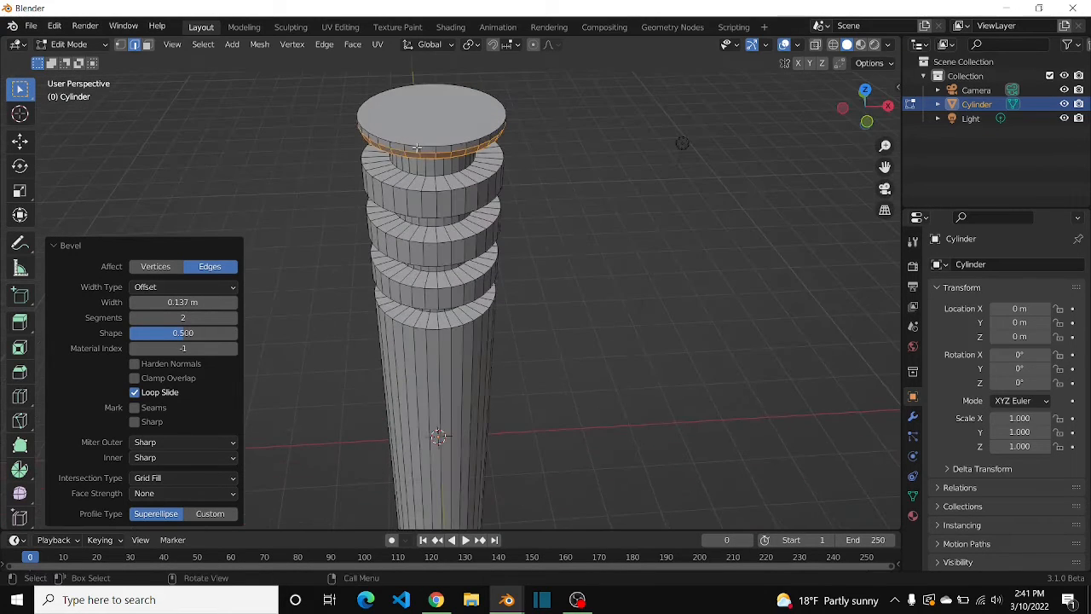
key("3")
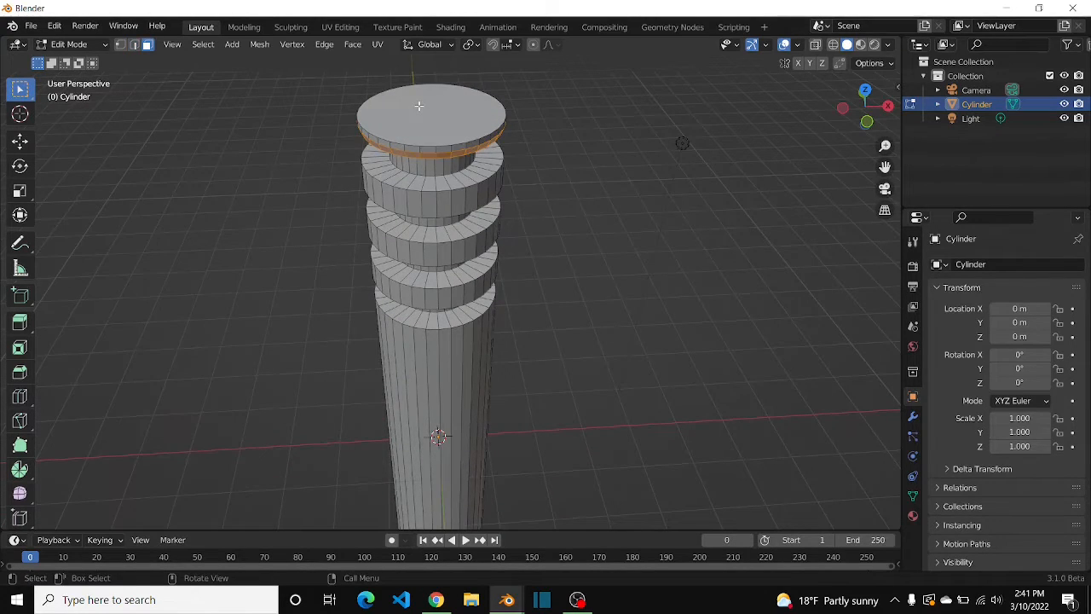
left_click(418, 106)
key("i")
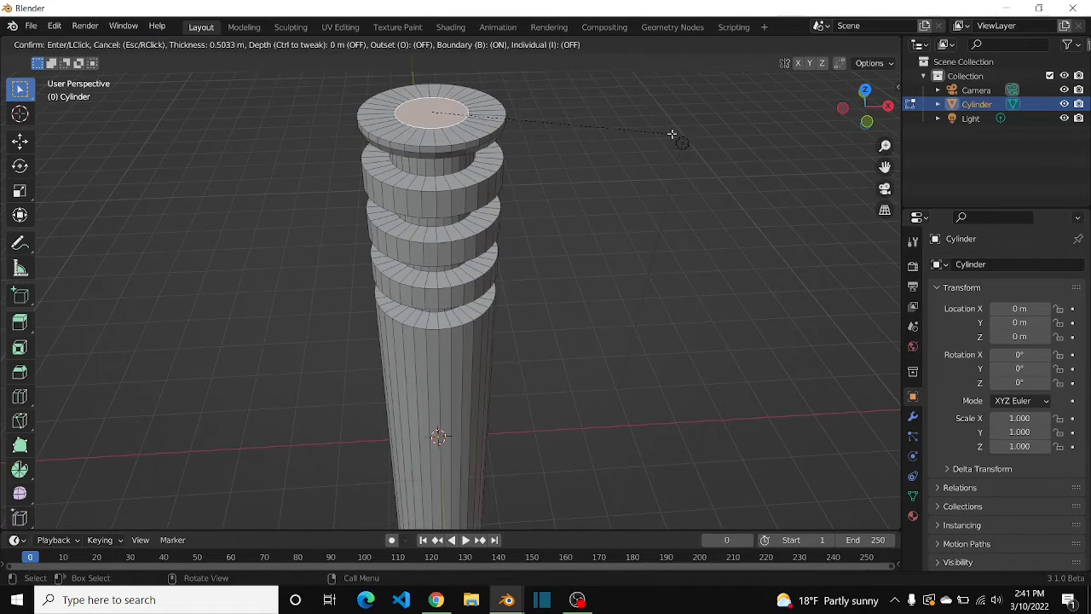
left_click(672, 133)
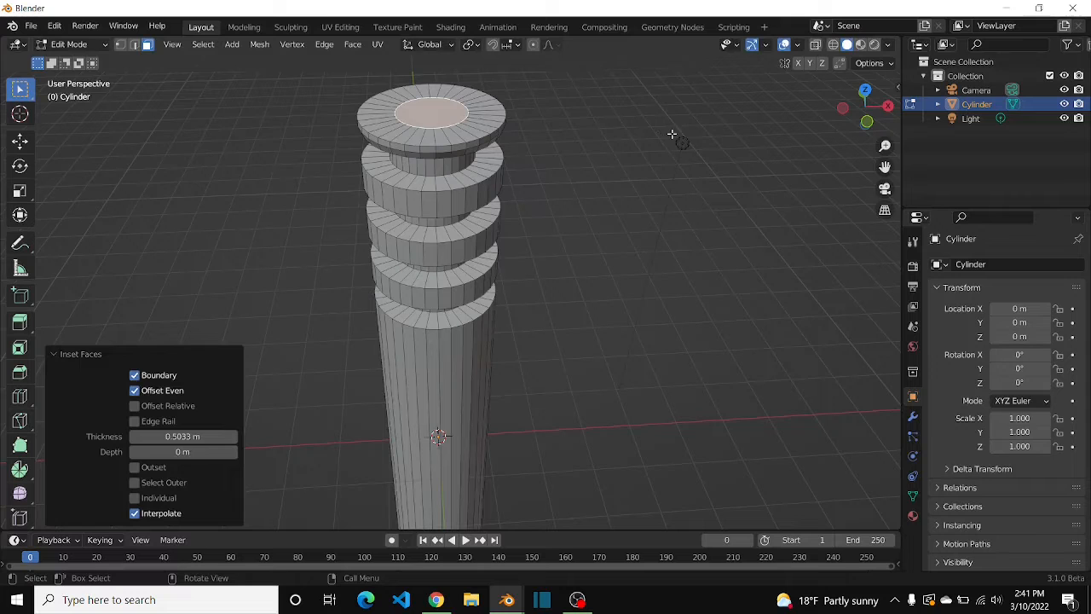
key("e")
left_click(580, 136)
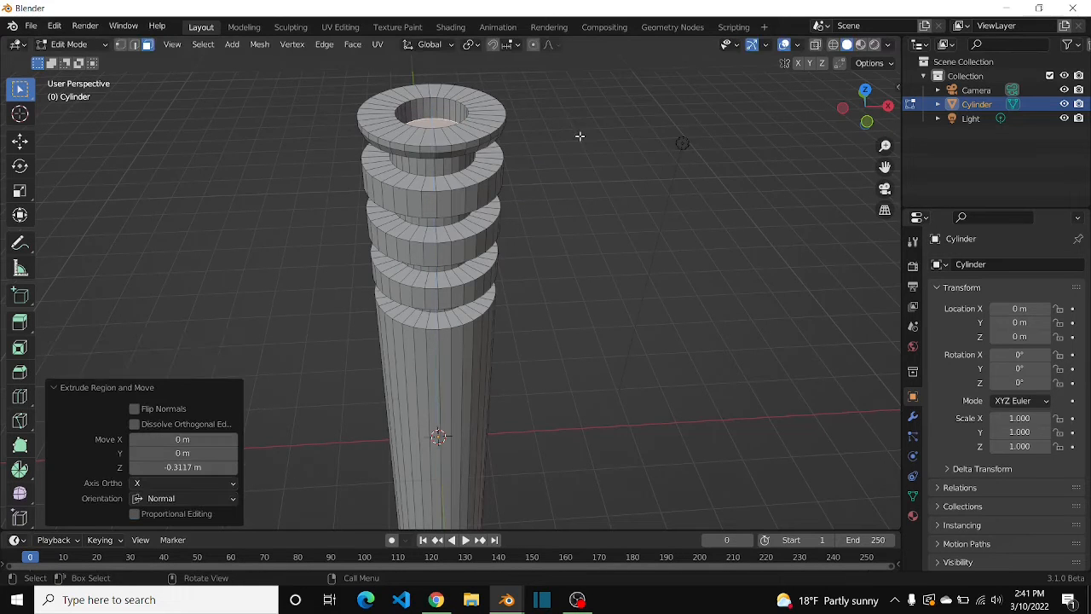
key("Tab")
scroll(590, 179, "down", 3)
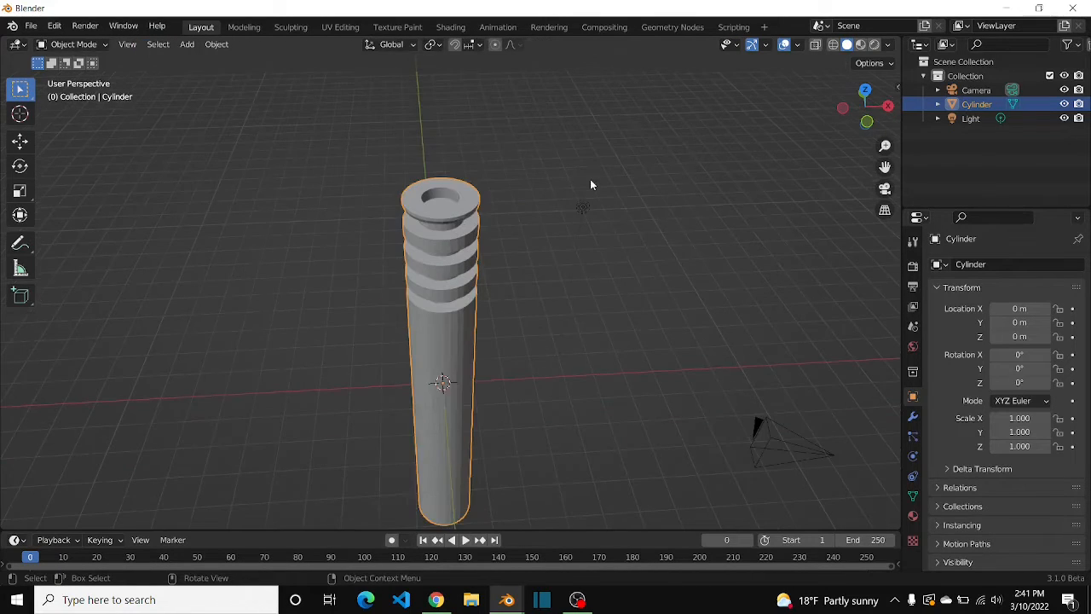
Cut one edge loop around the long lower section of the handle and slide it toward the bottom end at a factor of about 0.6.
left_click_drag(878, 120, 806, 151)
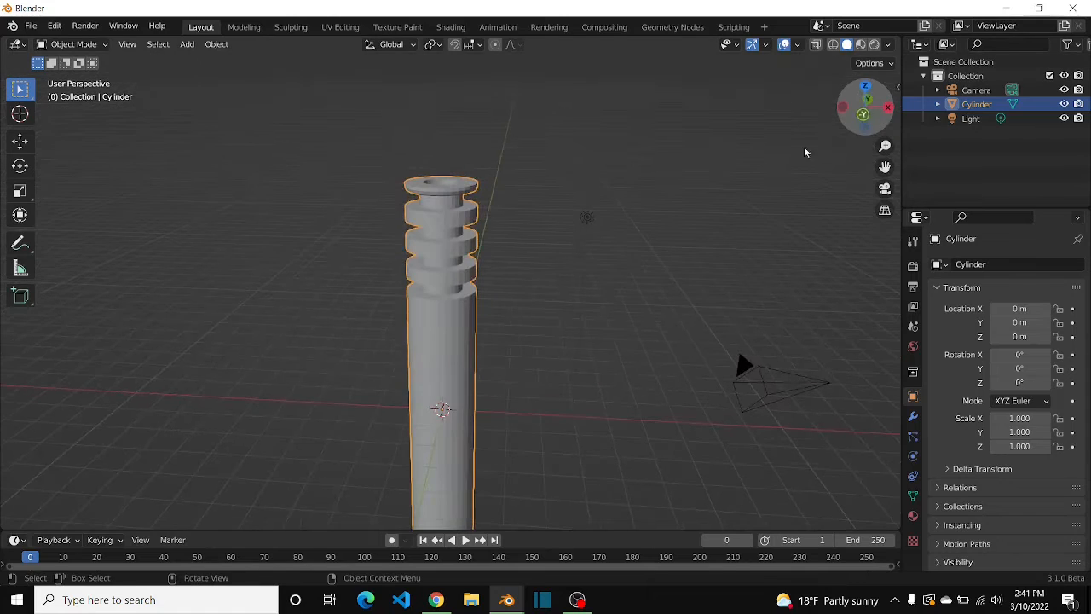
scroll(460, 409, "down", 2)
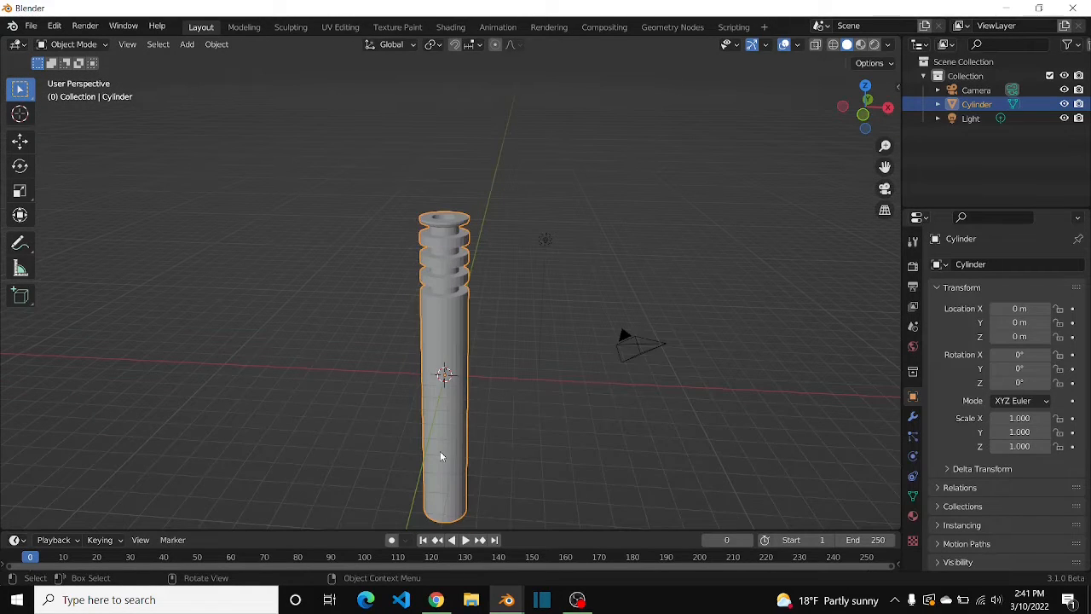
key("Tab")
left_click(19, 396)
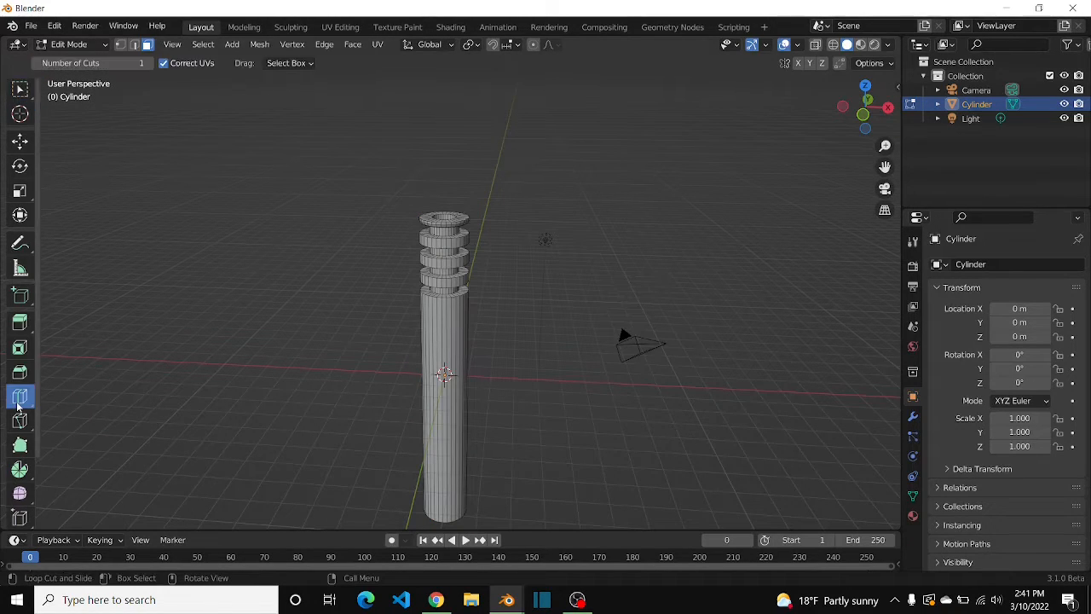
left_click_drag(422, 396, 423, 458)
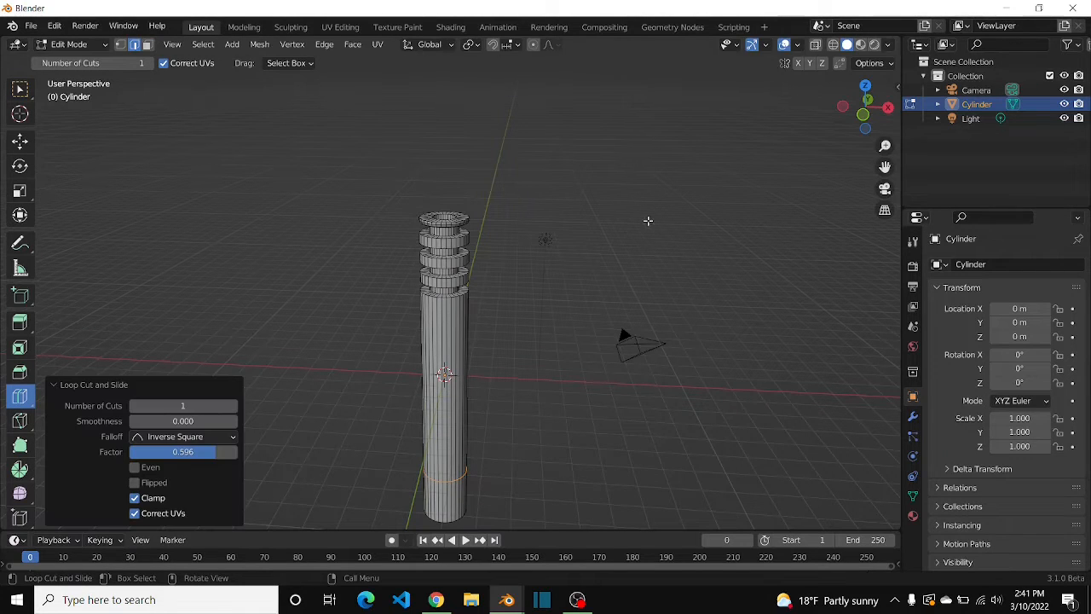
key("KP_Decimal")
scroll(651, 220, "down", 4)
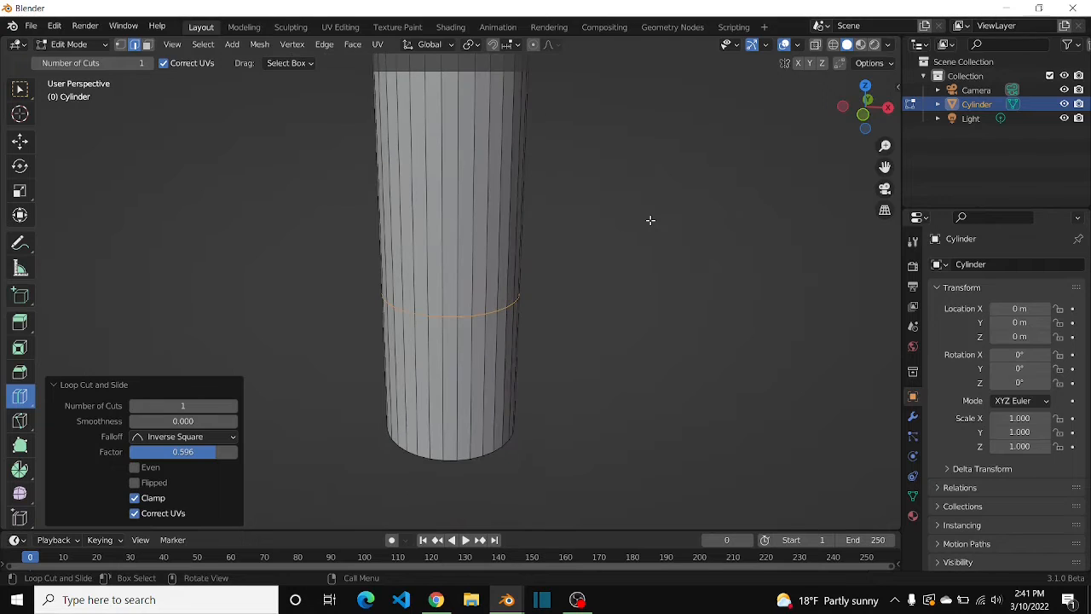
With X-ray on in front view, select the full ring of side faces below the new edge loop.
left_click_drag(864, 107, 461, 264)
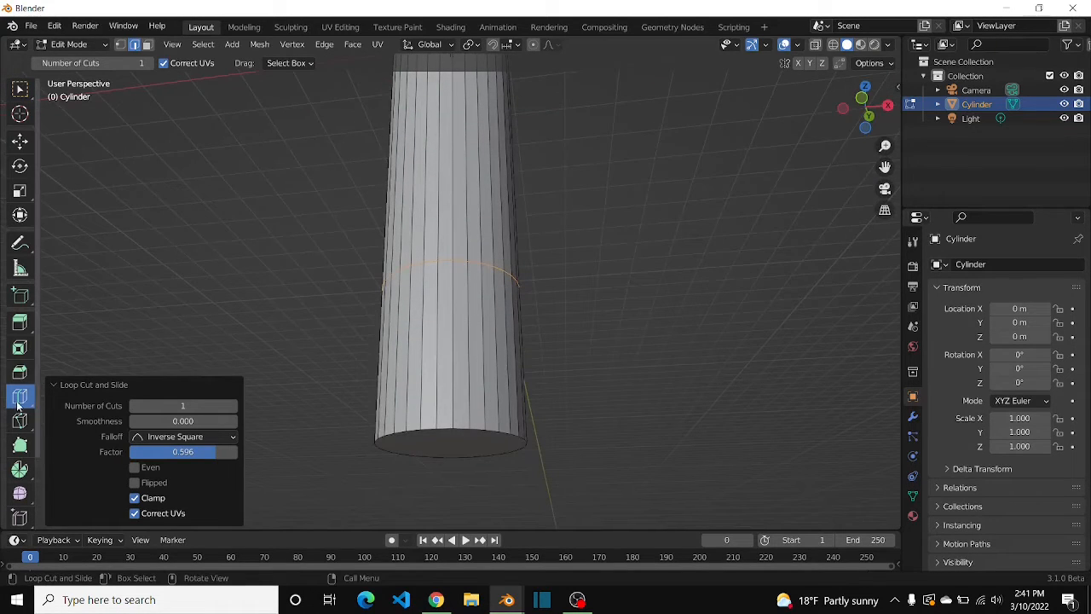
left_click(20, 89)
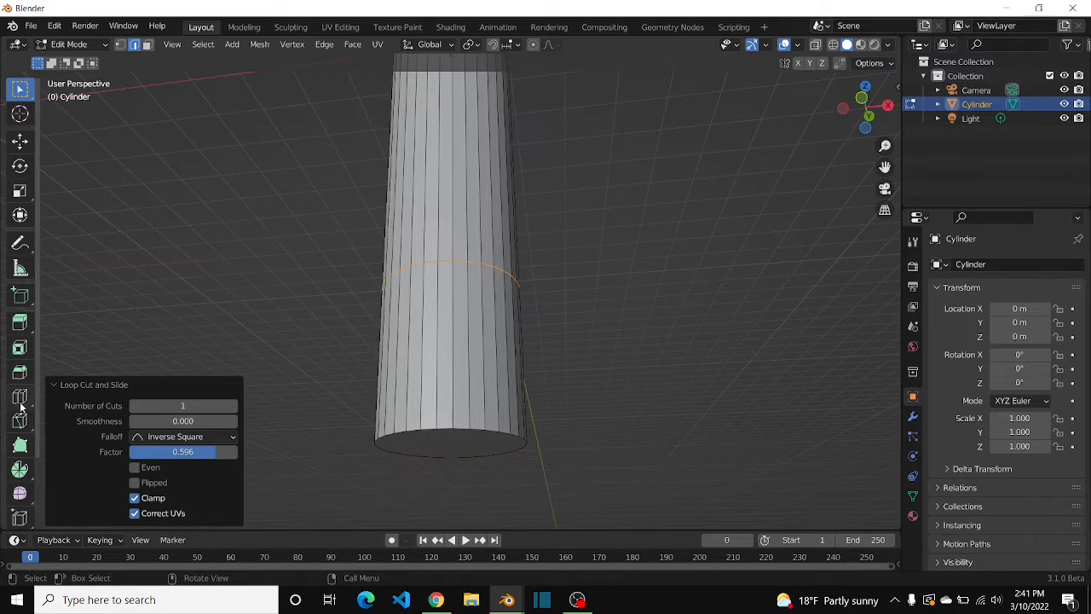
left_click(814, 44)
left_click(869, 113)
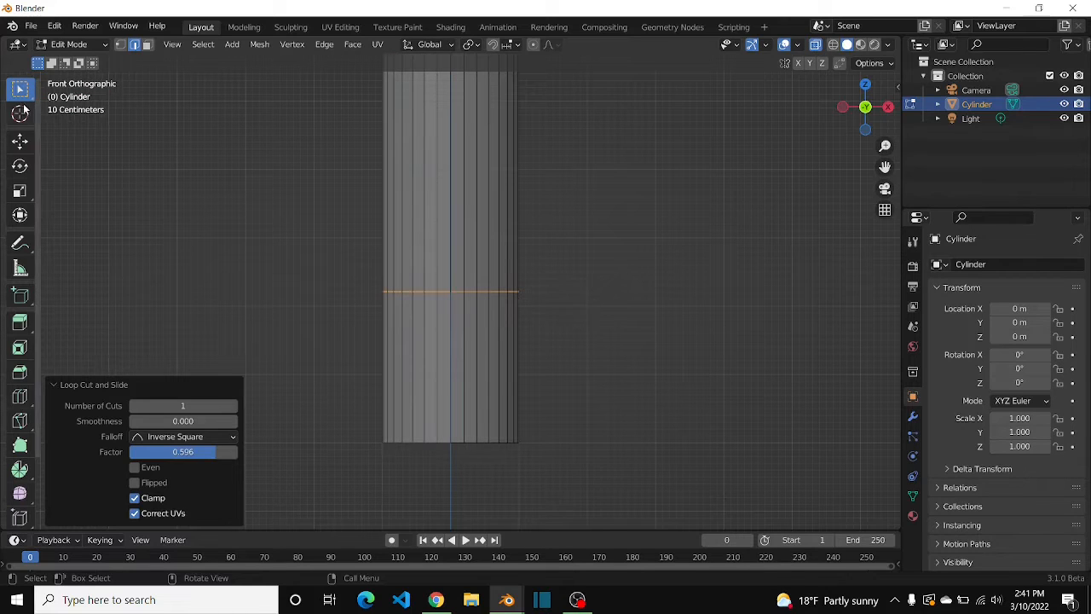
key("3")
left_click_drag(611, 349, 171, 387)
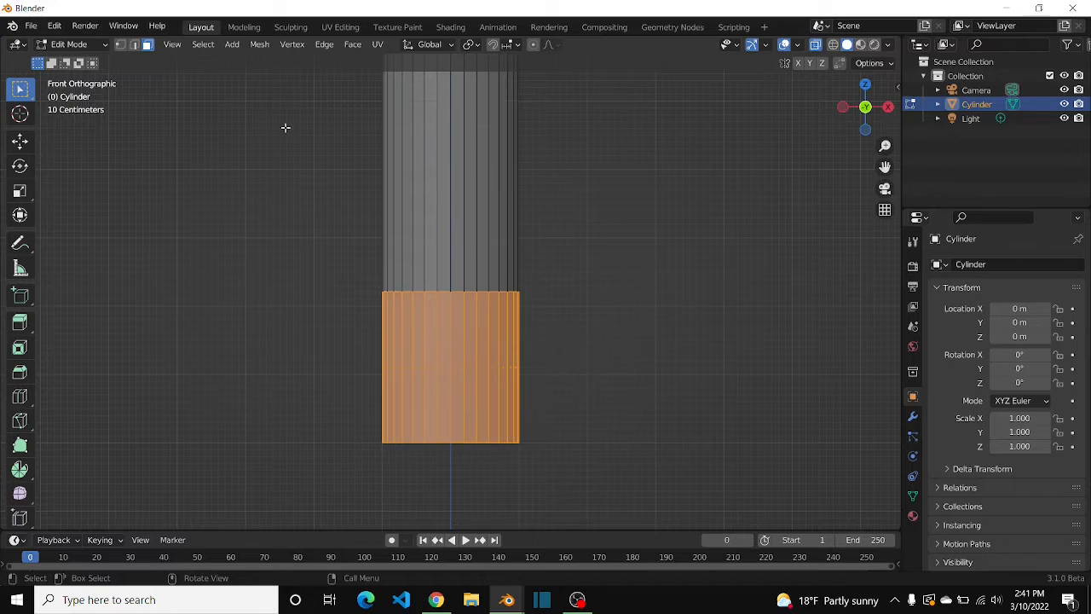
right_click(385, 334)
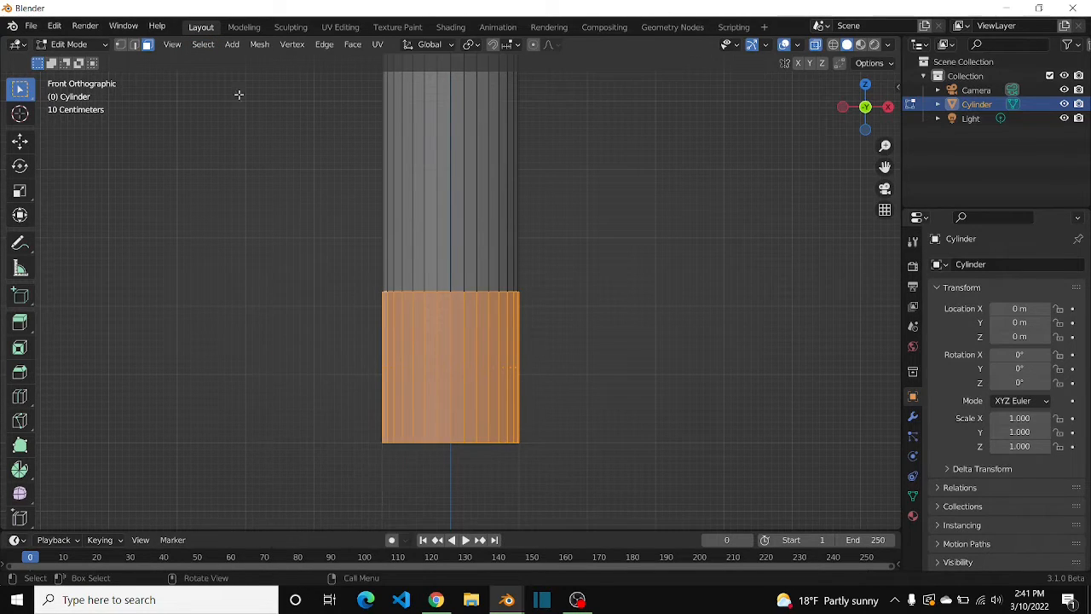
Thin out the selected bottom faces with Checker Deselect, using 2 deselected and 1 selected.
left_click(203, 44)
mouse_move(274, 263)
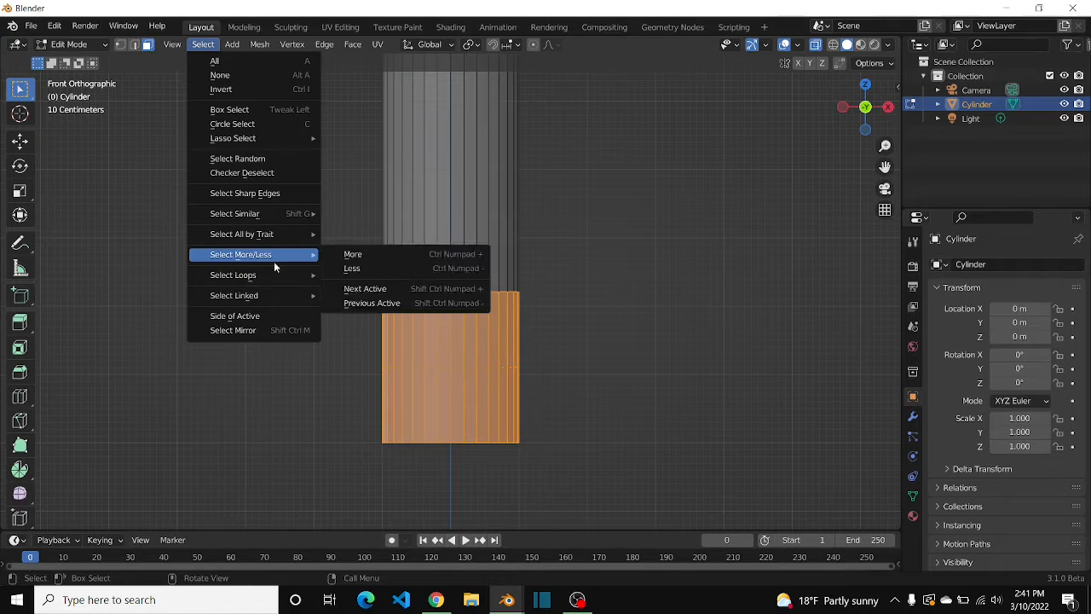
left_click(237, 172)
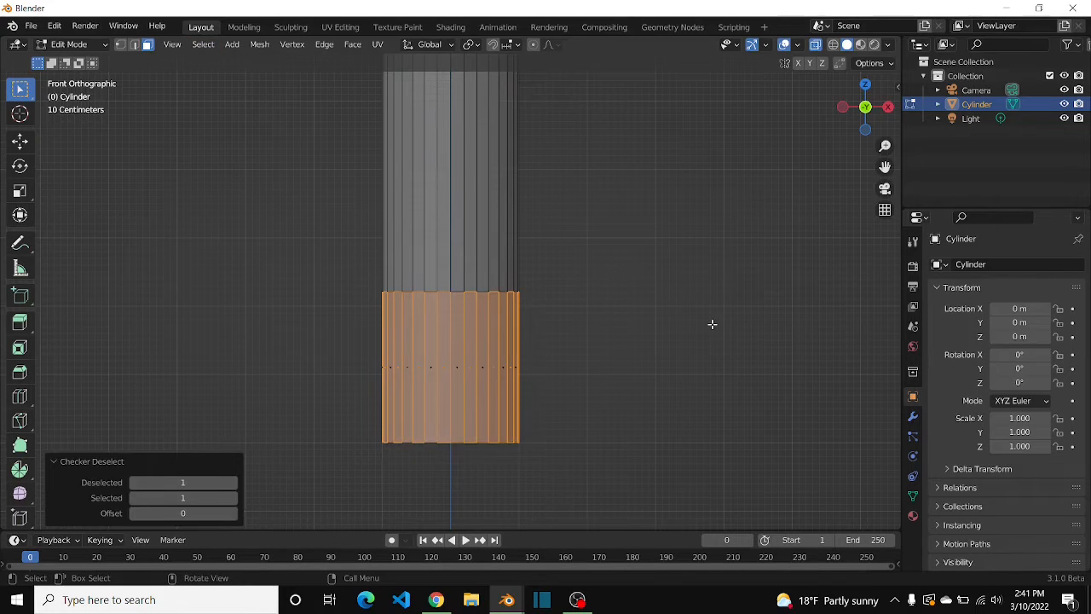
left_click_drag(889, 122, 904, 38)
left_click(234, 482)
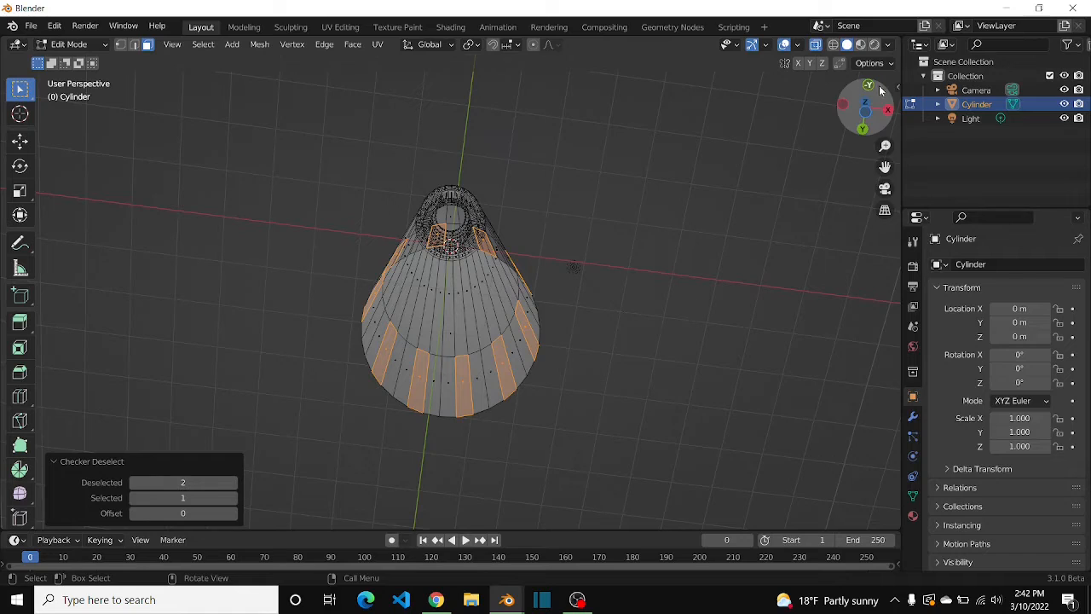
mouse_move(877, 92)
left_mouse_down()
mouse_move(877, 129)
mouse_move(879, 68)
mouse_move(878, 102)
mouse_move(878, 81)
left_mouse_up()
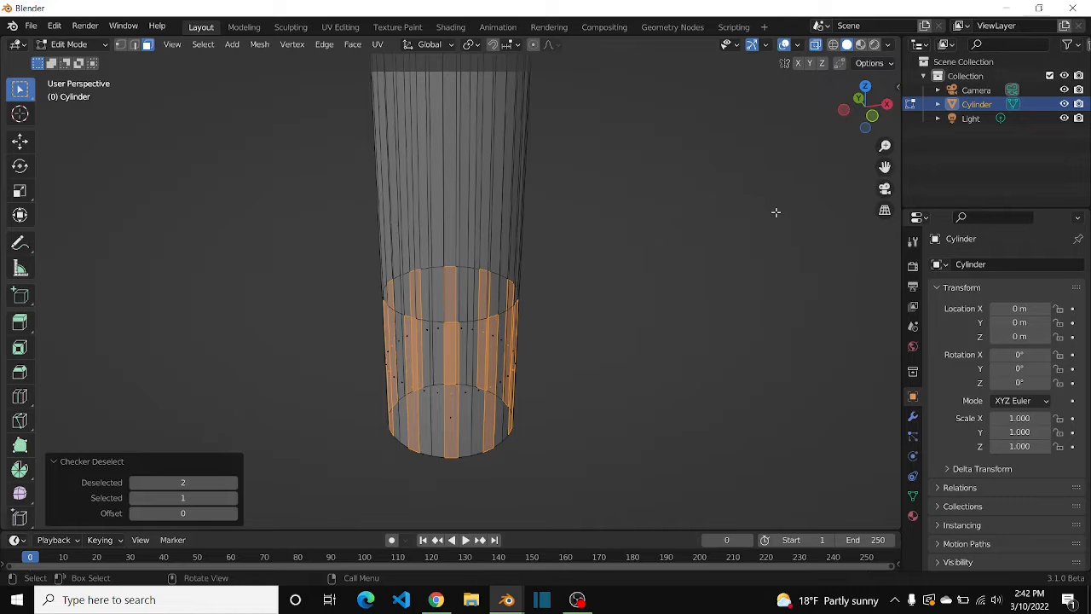
Extrude the selected strips in place, scaling them to about 0.91 along Z and outward to about 1.41 in X and Y.
key("e")
right_click(738, 223)
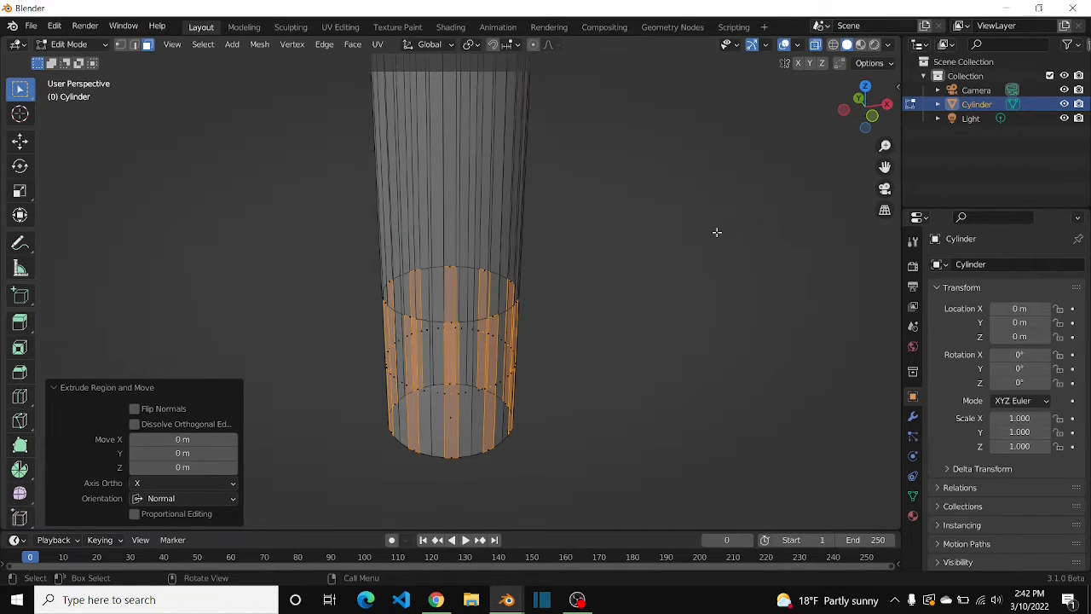
key("s")
key("z")
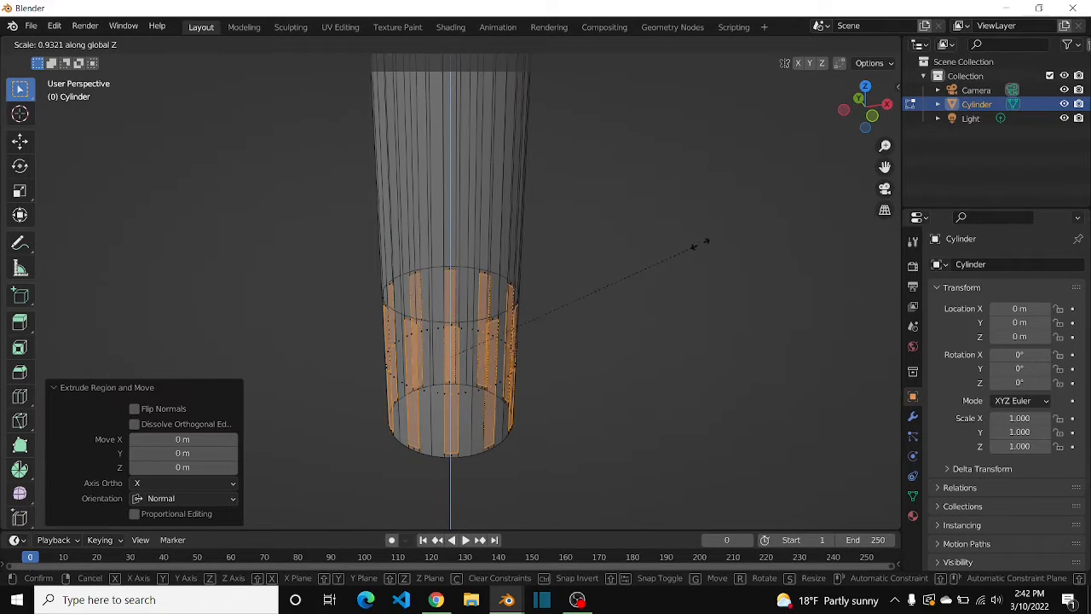
left_click(696, 249)
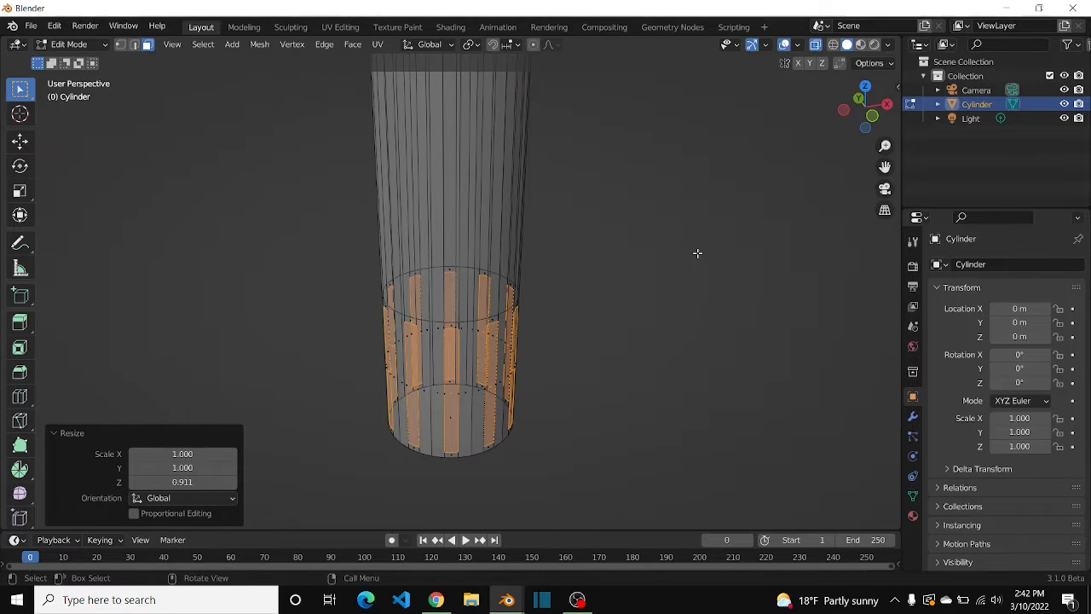
key("s")
key("shift+z")
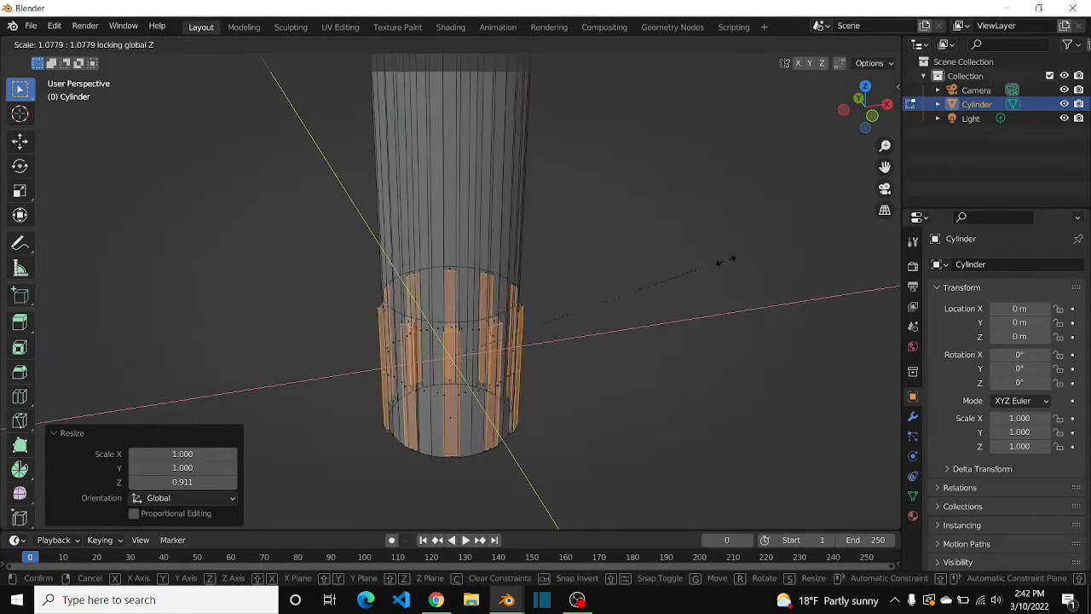
left_click(820, 281)
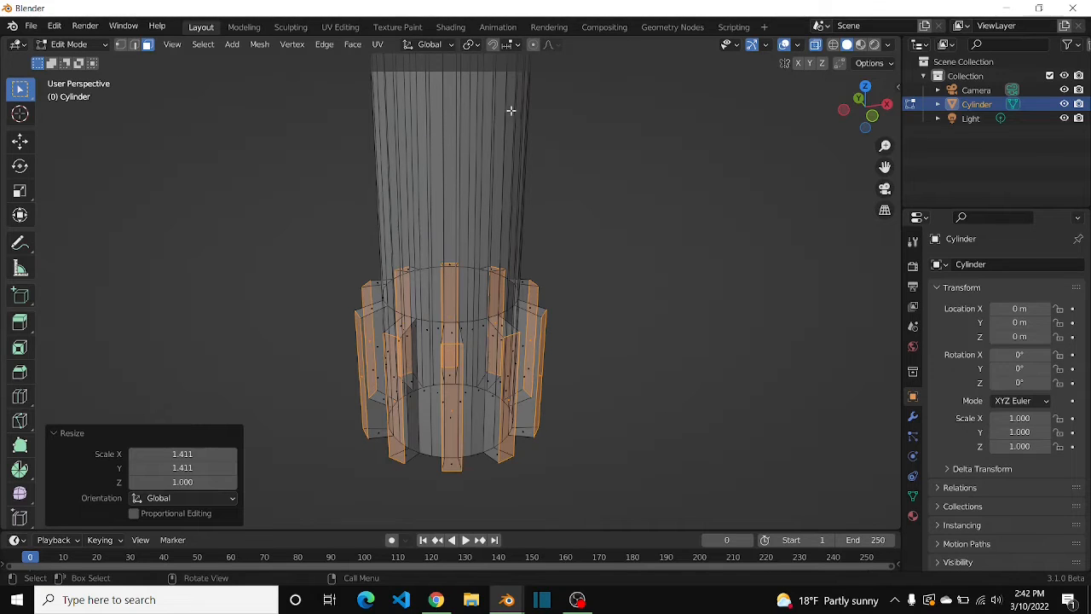
Set the pivot point to Individual Origins and scale the outer rib faces down to about 0.56.
left_click(471, 44)
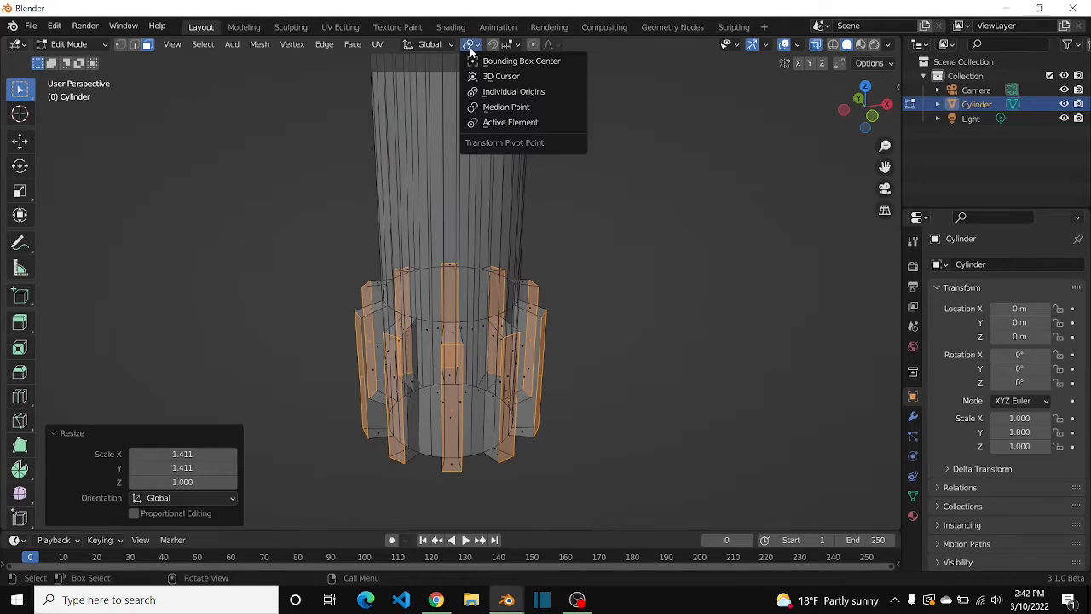
left_click(488, 97)
key("s")
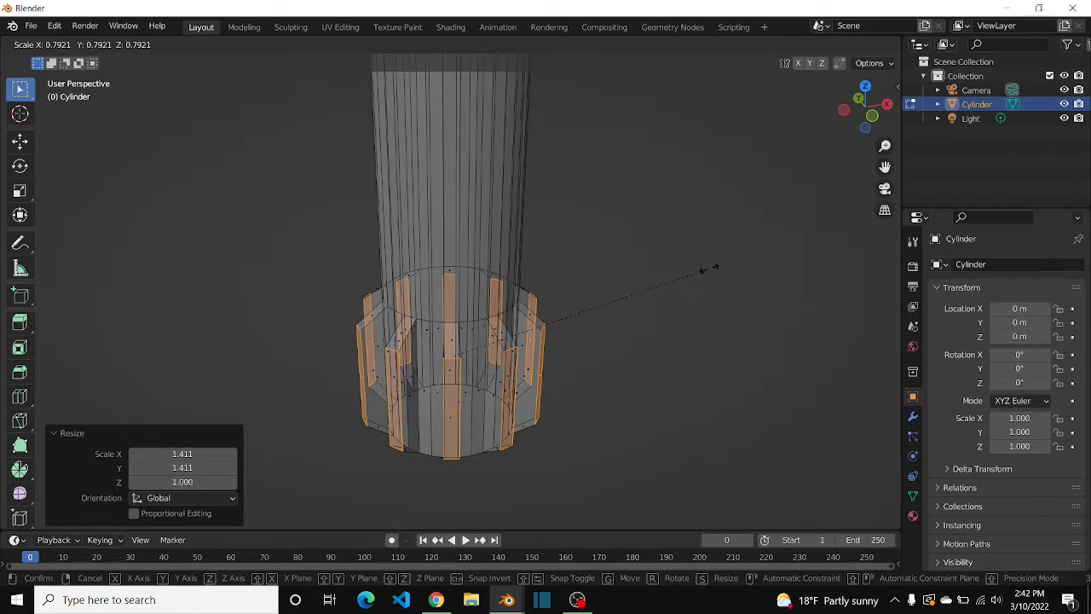
left_click(636, 308)
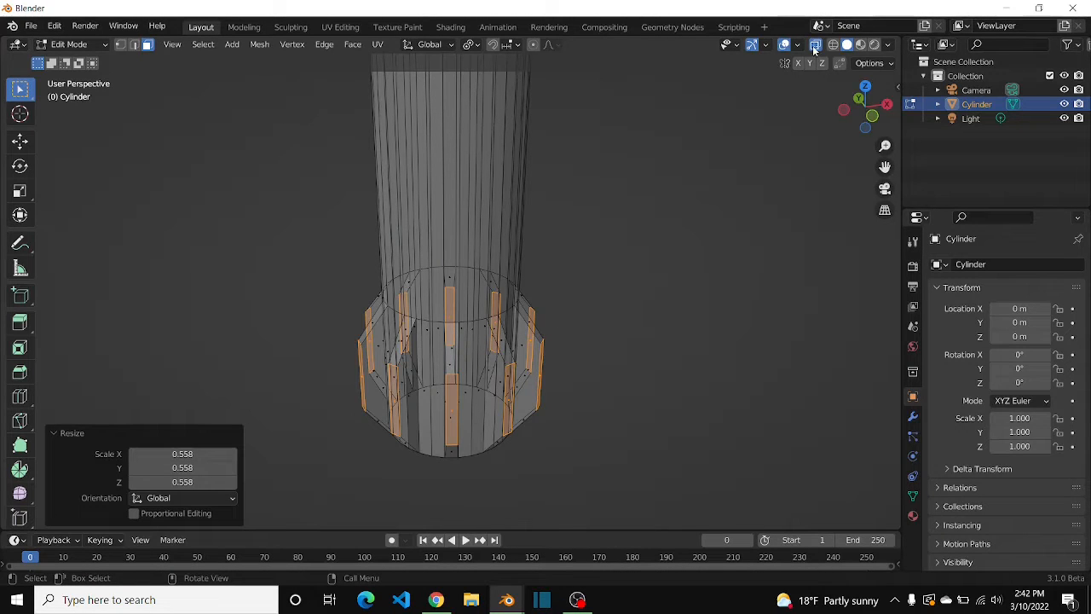
With X-ray off, inset the handle's bottom cap face by about 0.33 m and move it down about 0.11 m along Z.
mouse_move(872, 115)
left_mouse_down()
mouse_move(865, 106)
mouse_move(865, 121)
left_mouse_up()
key("alt+z")
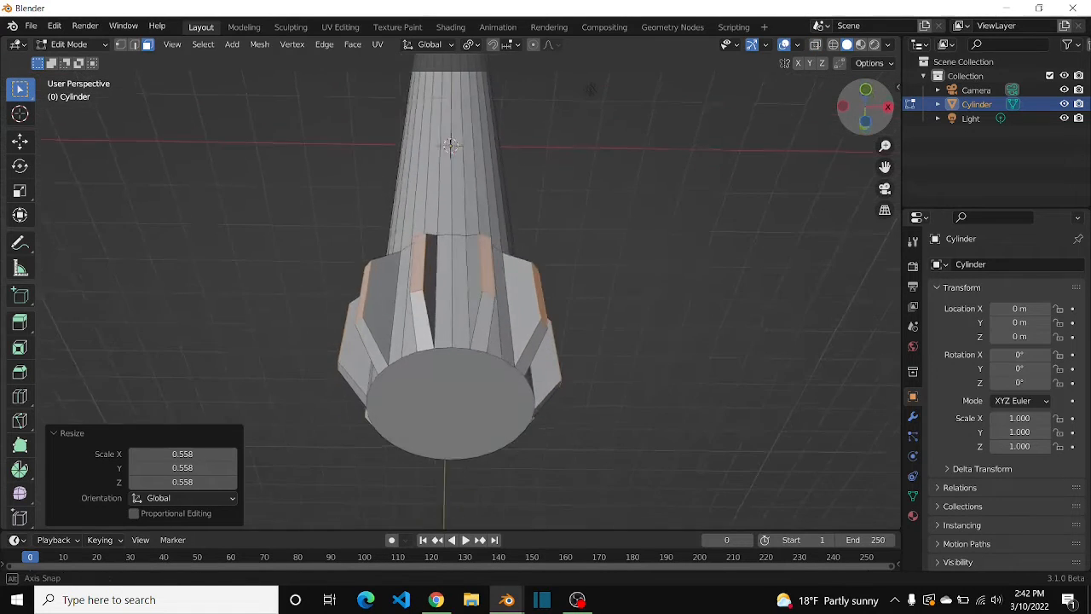
left_click(446, 401)
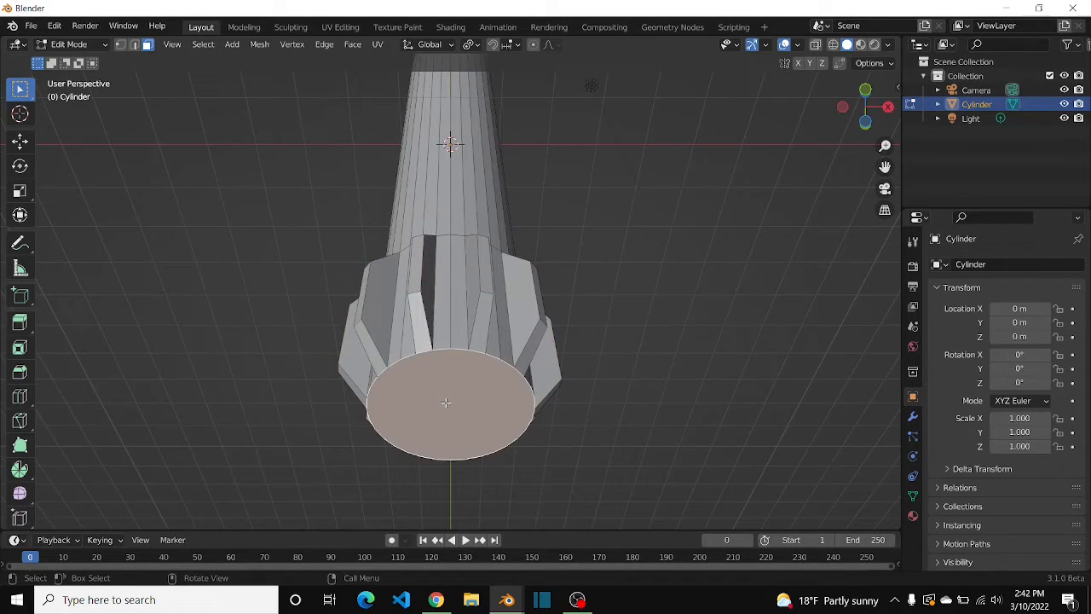
key("i")
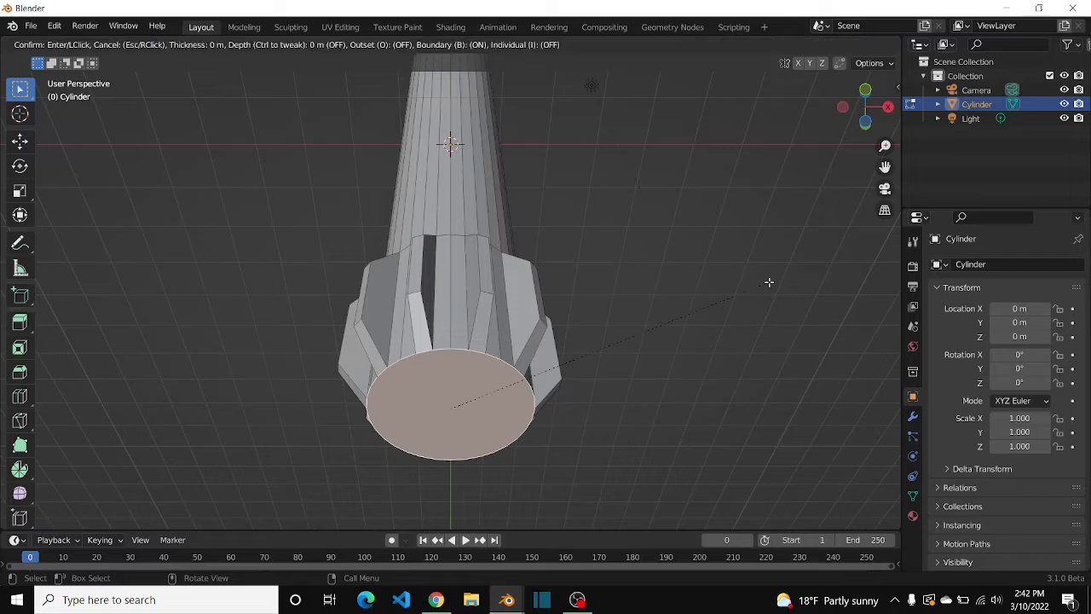
left_click(738, 282)
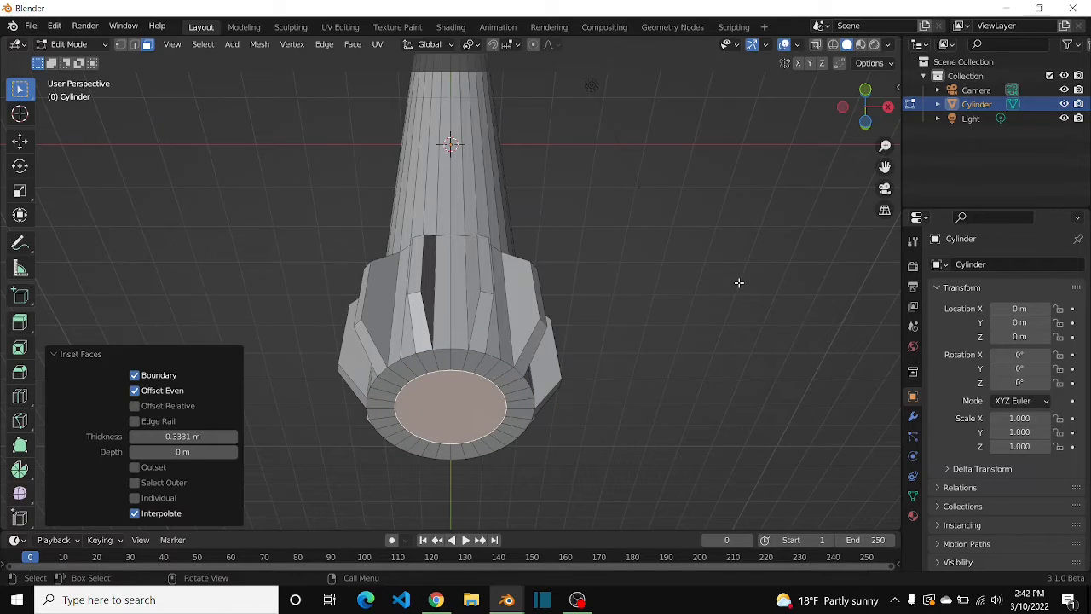
key("g")
key("z")
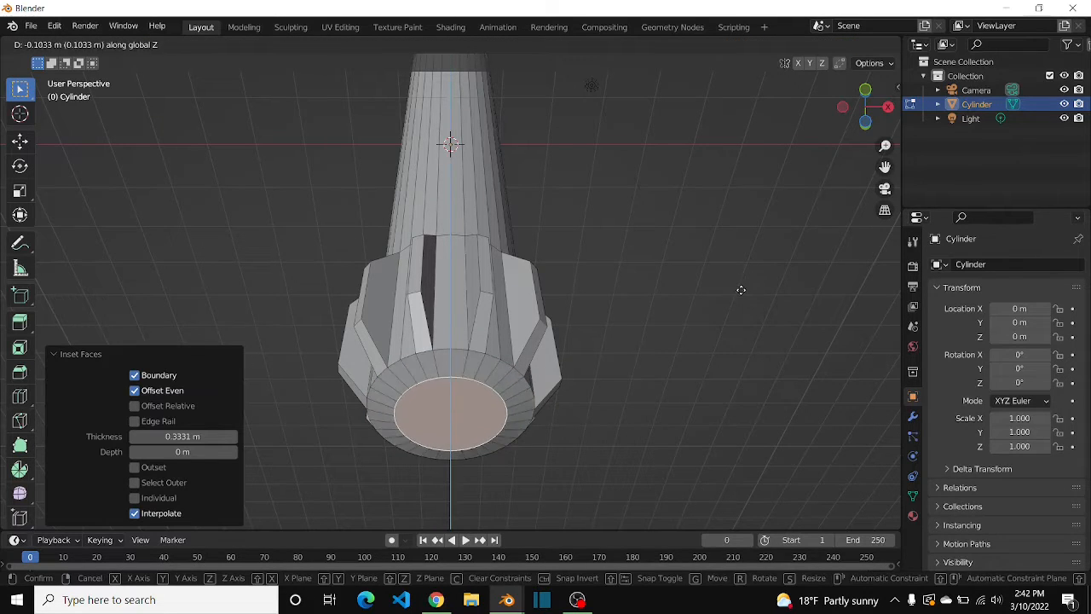
left_click(740, 289)
Move the handle's bottom cap face down by about another 0.126 m along Z.
mouse_move(864, 110)
left_mouse_down()
mouse_move(876, 106)
mouse_move(864, 100)
left_mouse_up()
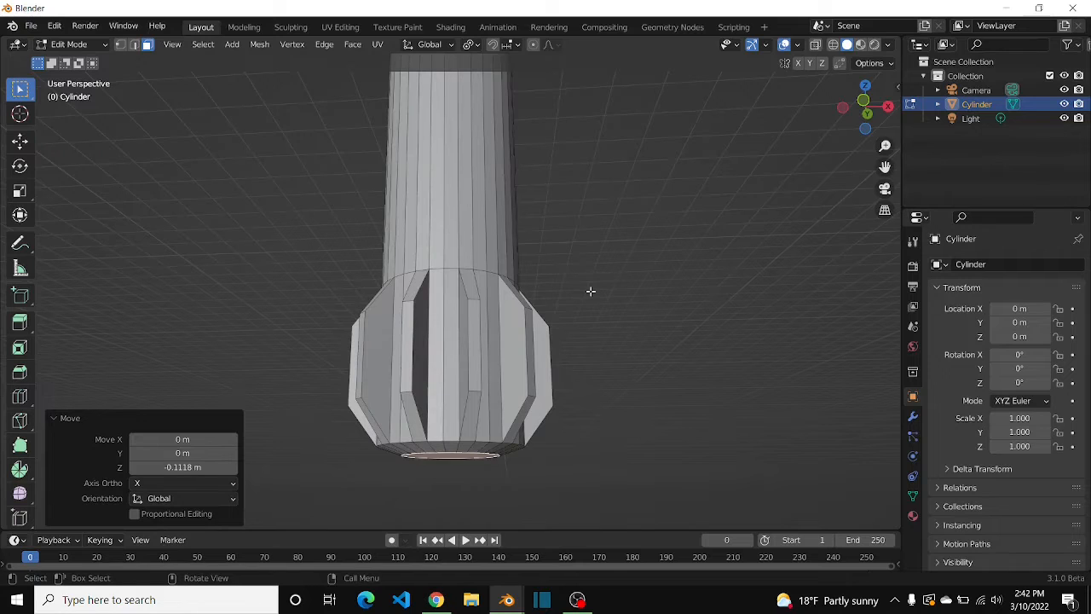
key("g")
key("z")
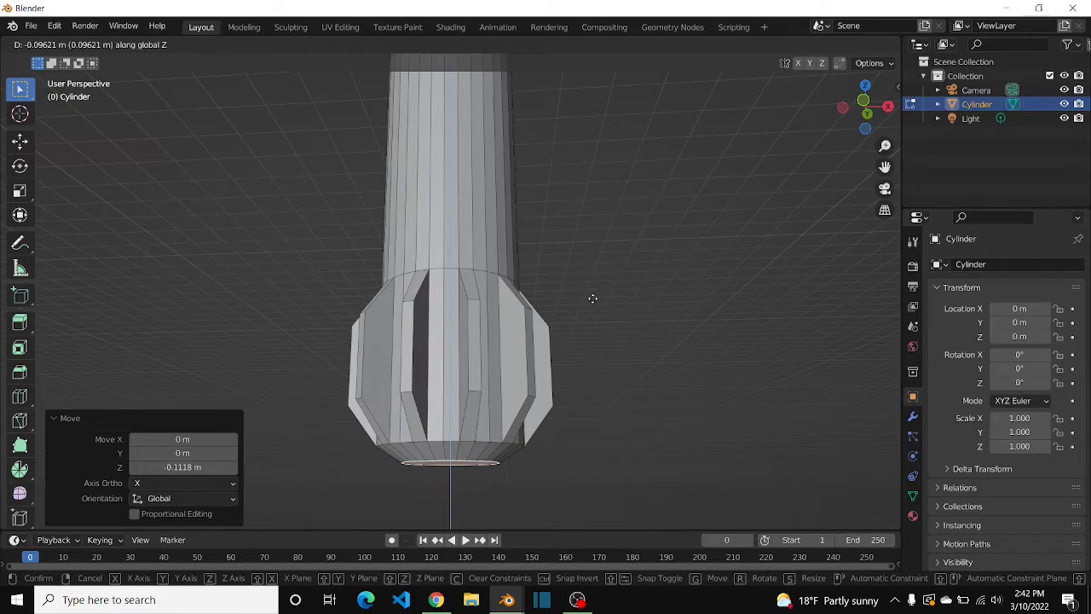
left_click(594, 301)
scroll(658, 279, "down", 3)
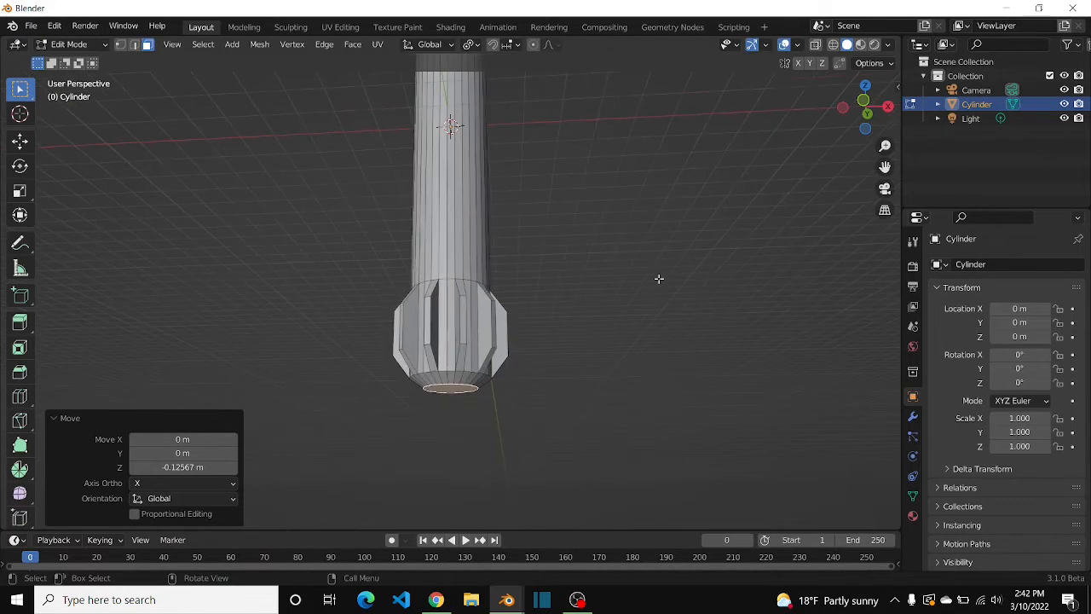
Return to Object Mode, display the viewport in rendered shading, and shade the cylinder smooth.
key("Tab")
left_click_drag(854, 107, 889, 415)
scroll(822, 140, "down", 7)
scroll(822, 140, "up", 2)
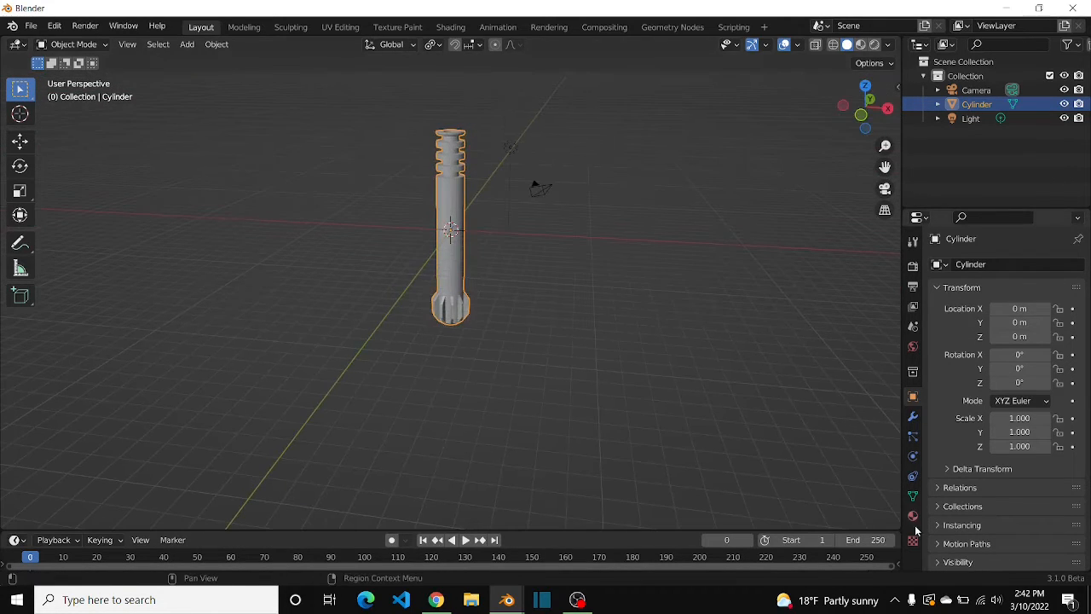
left_click(875, 45)
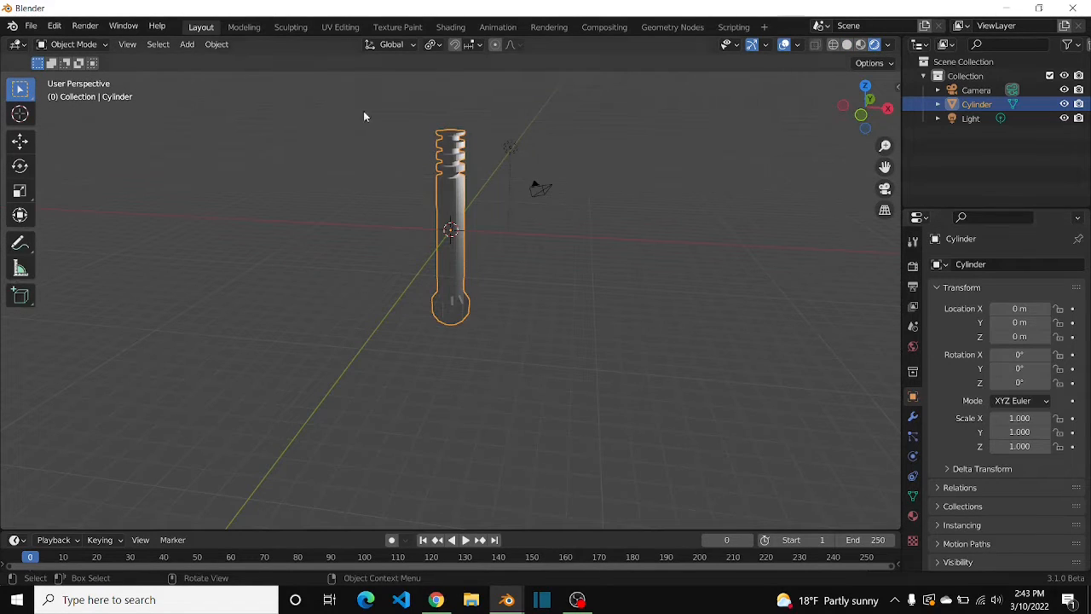
left_click(217, 45)
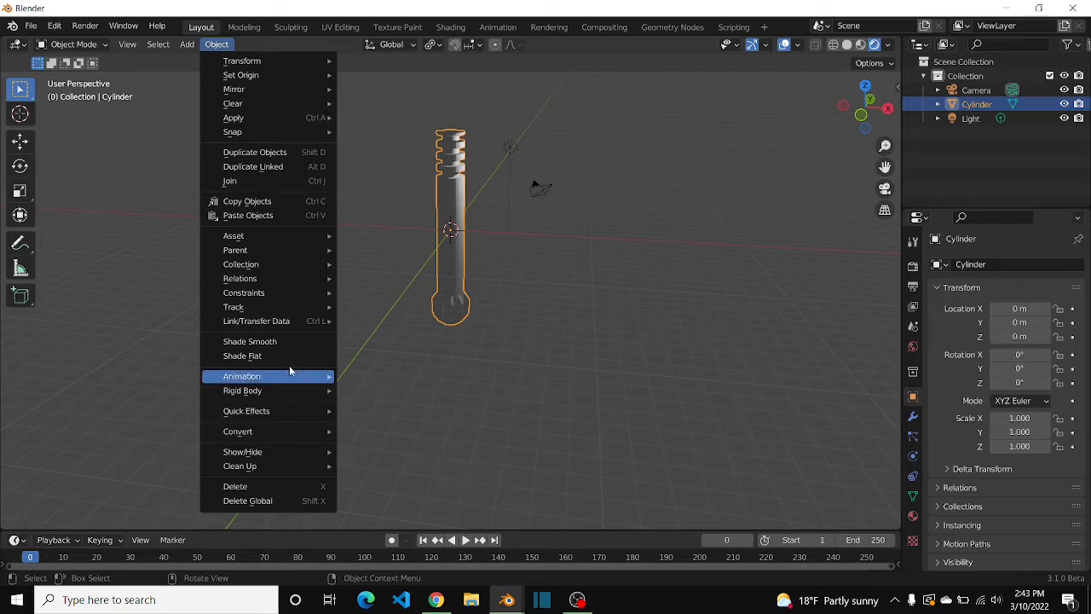
left_click(293, 340)
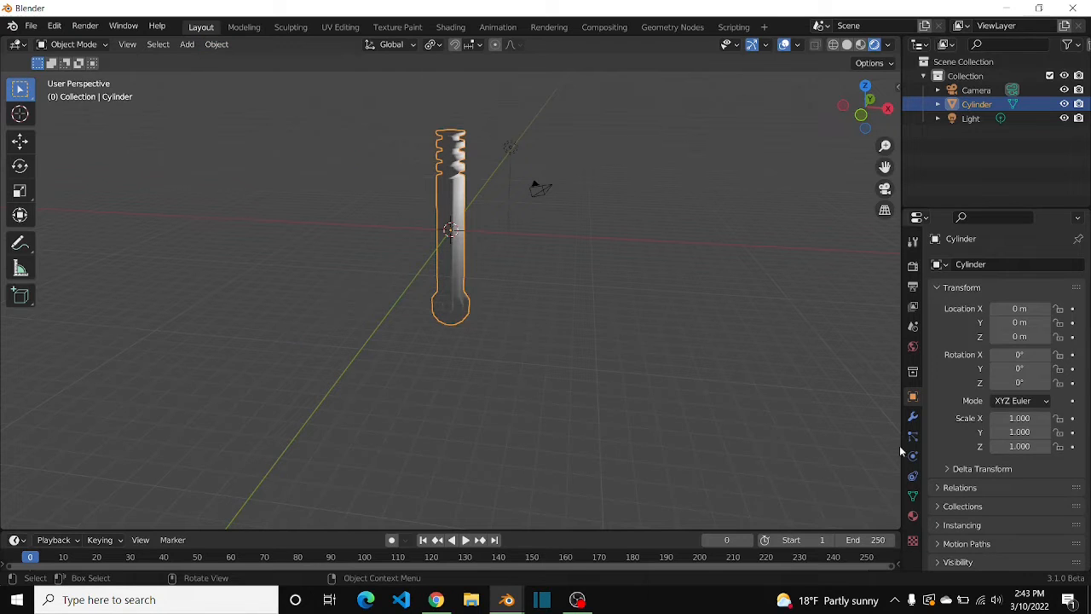
Enable Auto Smooth at 30° for the cylinder's mesh normals.
left_click(912, 495)
scroll(1058, 526, "down", 2)
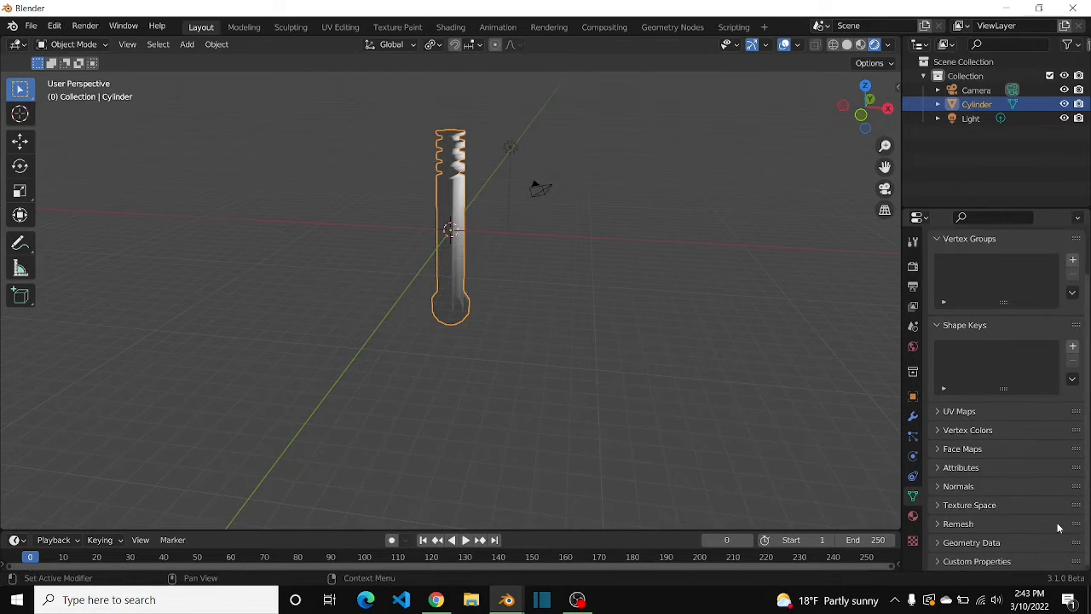
left_click(942, 487)
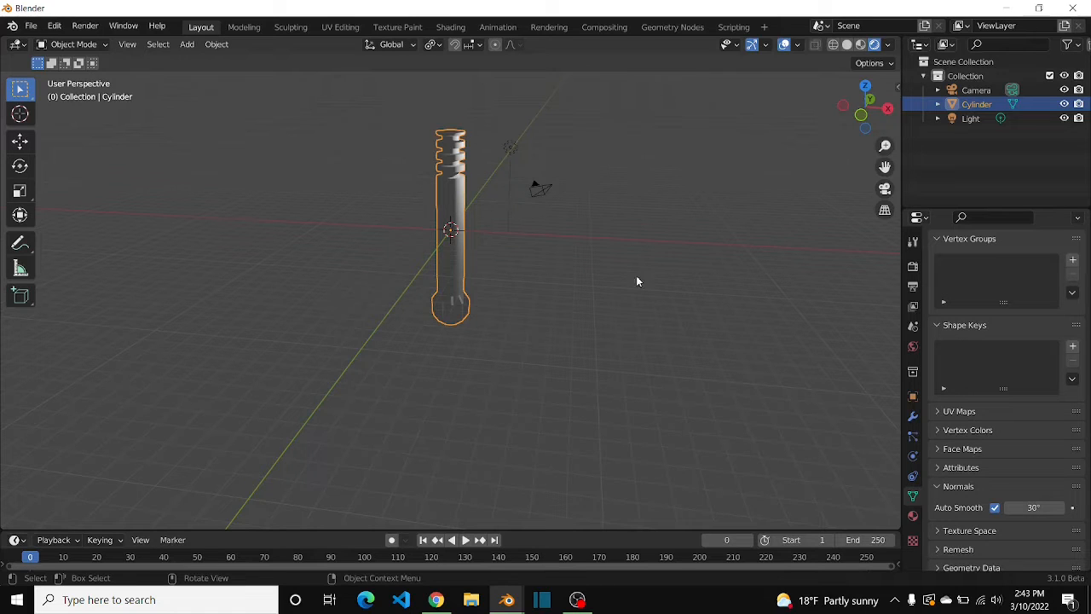
Create a new material on the cylinder and name it metal.
left_click(912, 515)
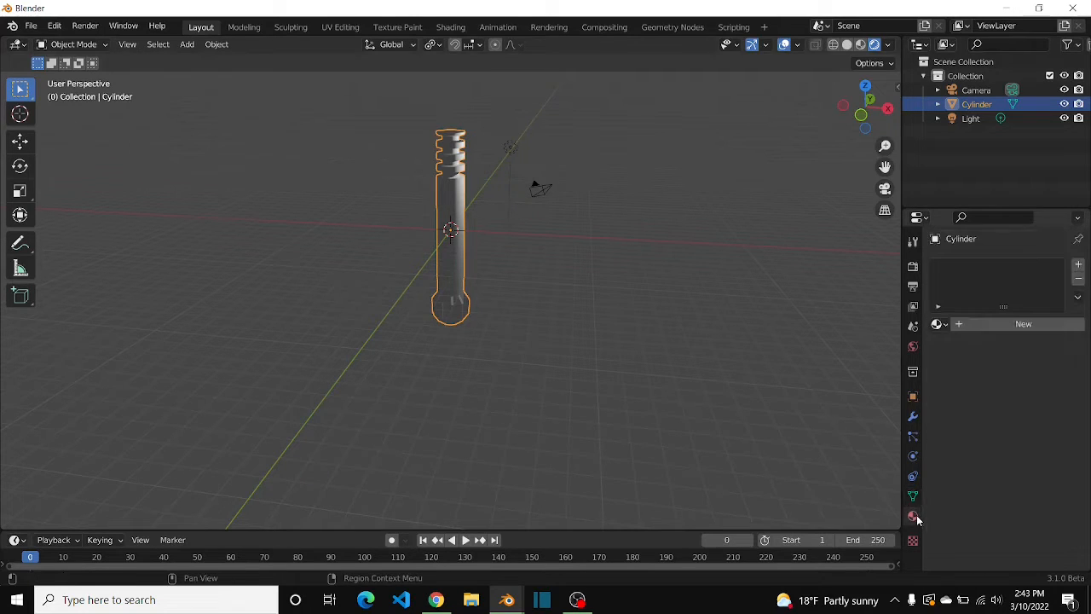
left_click(981, 324)
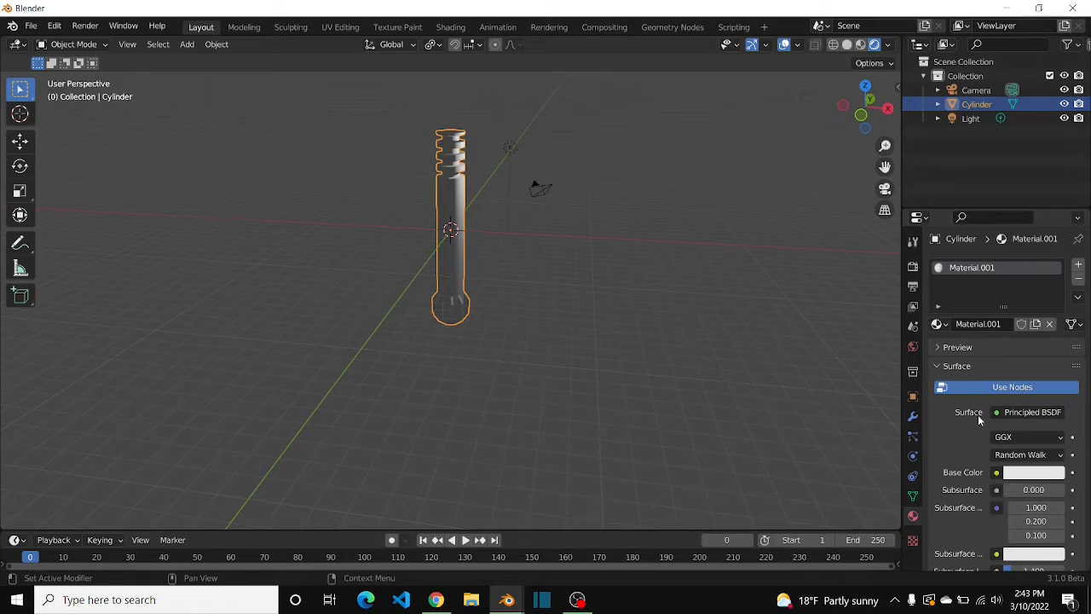
scroll(977, 414, "down", 3)
scroll(978, 414, "up", 3)
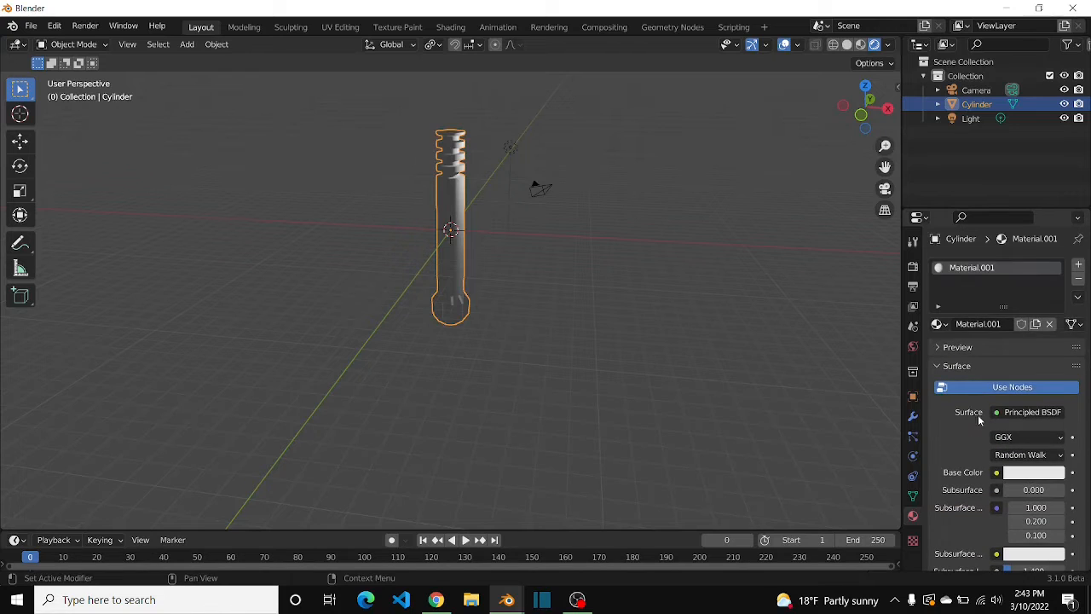
left_click(987, 324)
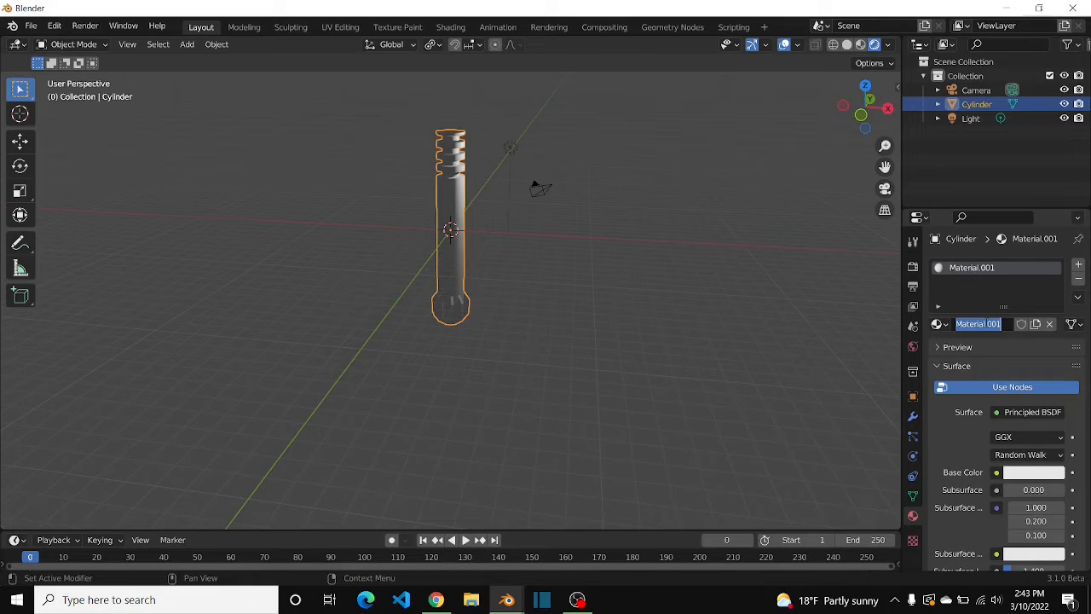
type("metal")
key("Return")
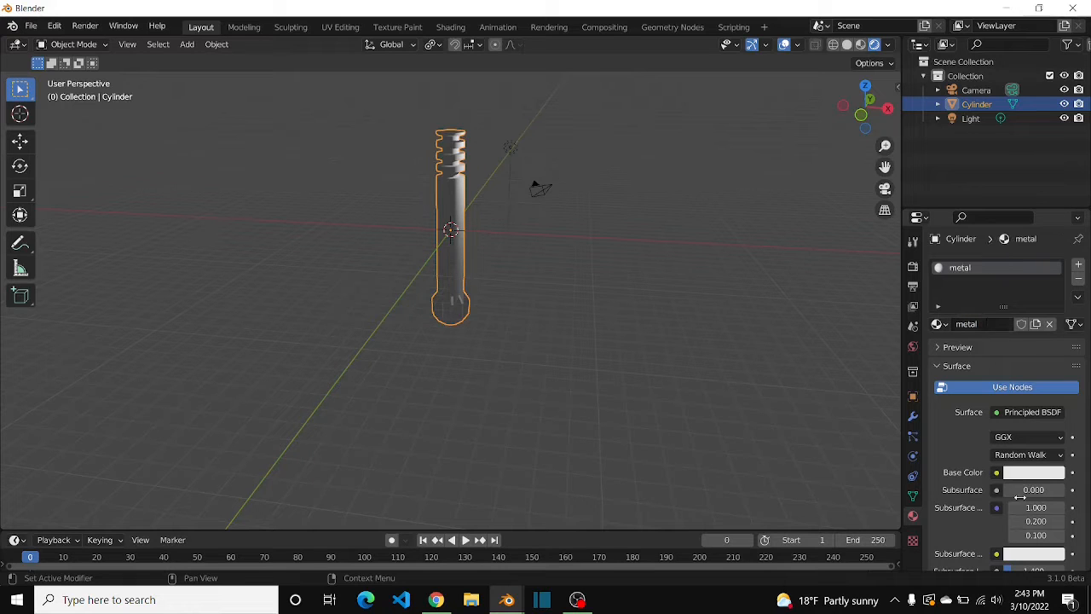
Set the Metallic value of the metal material to 1.000.
scroll(1017, 471, "down", 3)
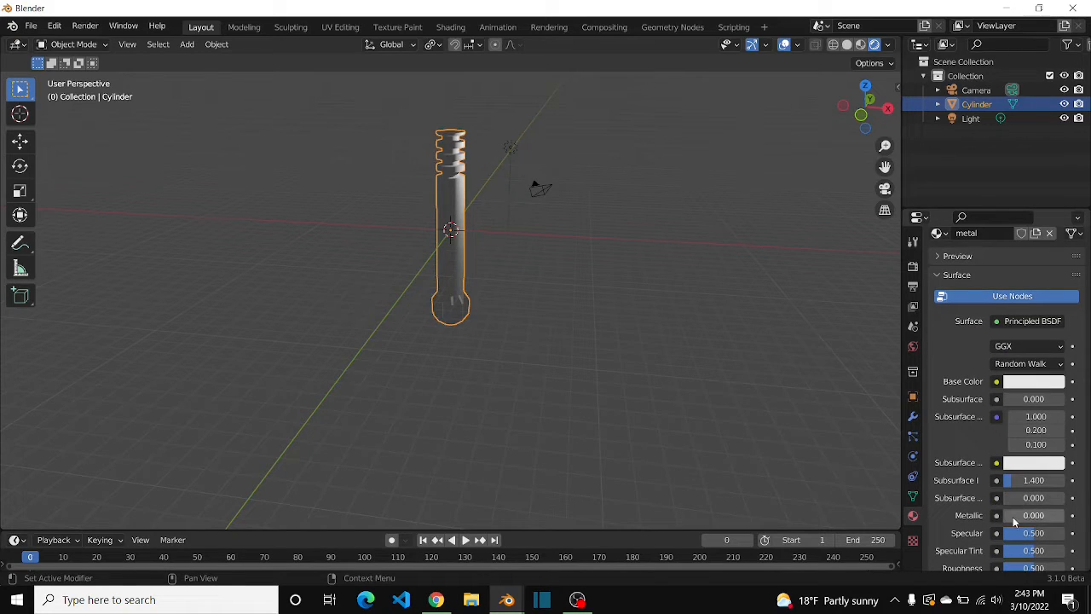
left_click_drag(1014, 515, 1061, 515)
scroll(1067, 519, "down", 2)
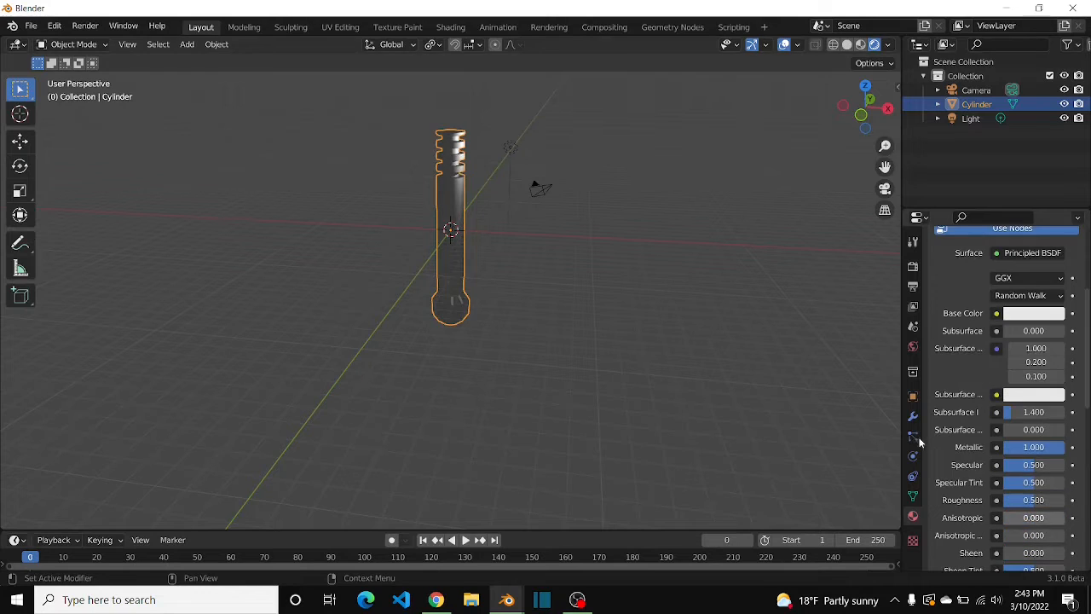
In the Shading workspace, add a Noise Texture node and connect its Fac output to the Principled BSDF's Roughness.
left_click(450, 27)
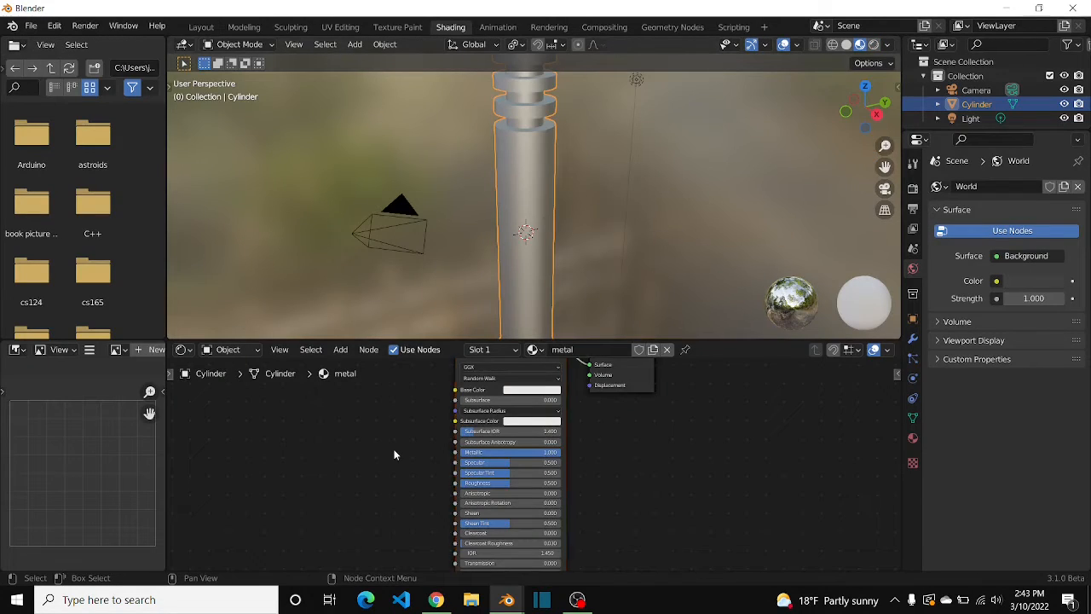
key("shift+a")
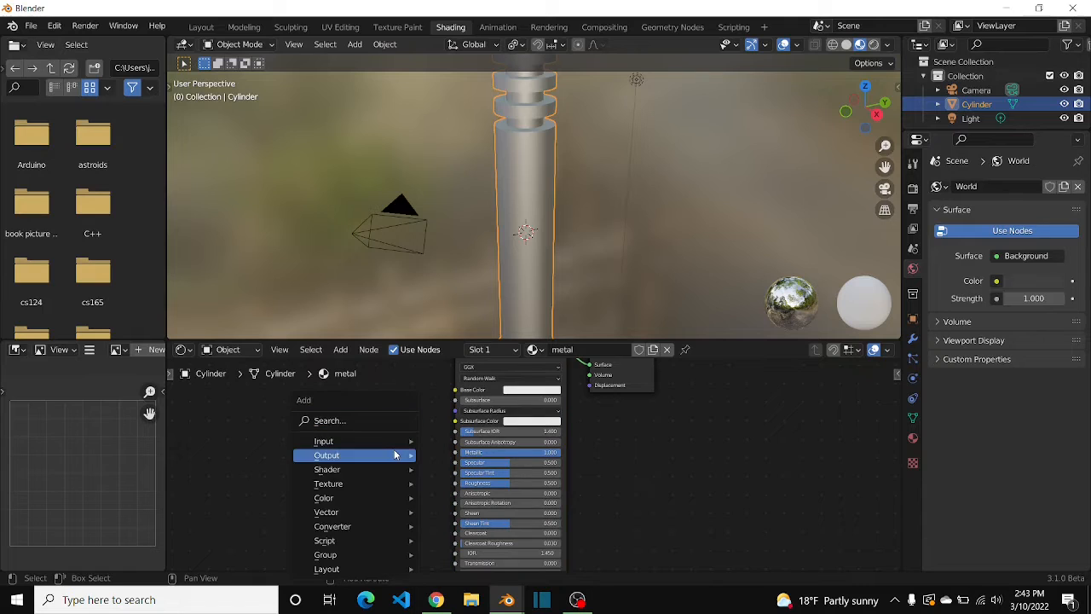
left_click(340, 421)
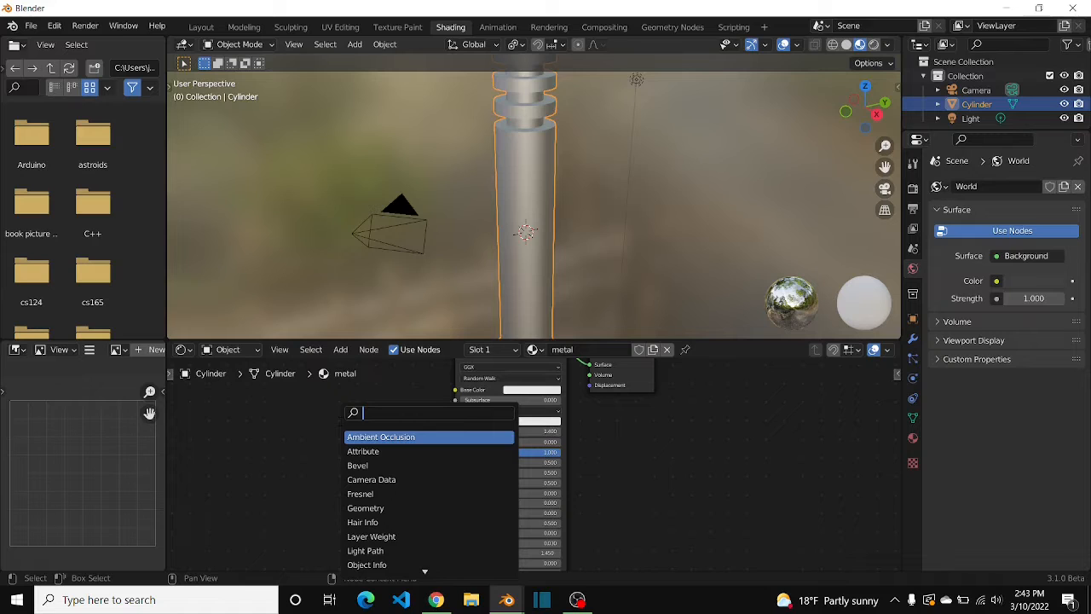
type("noi")
left_click(373, 451)
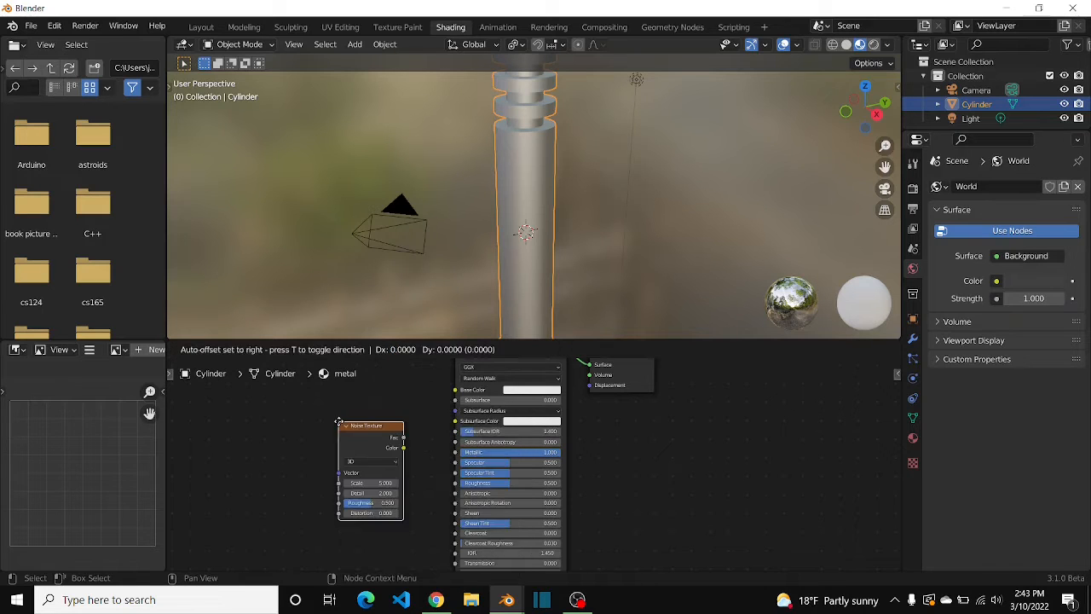
left_click(316, 458)
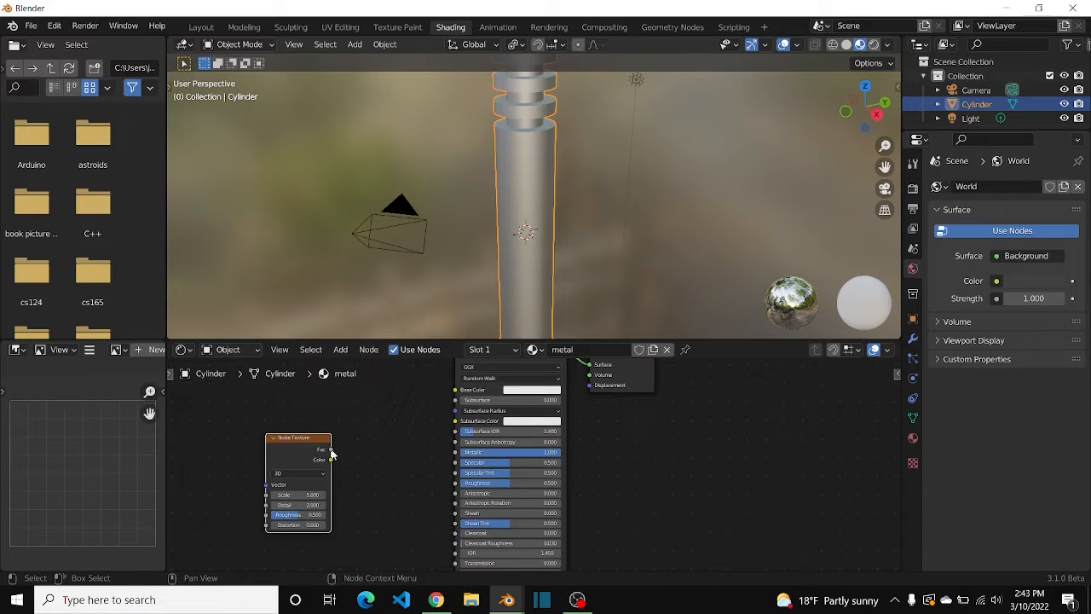
left_click_drag(331, 449, 456, 483)
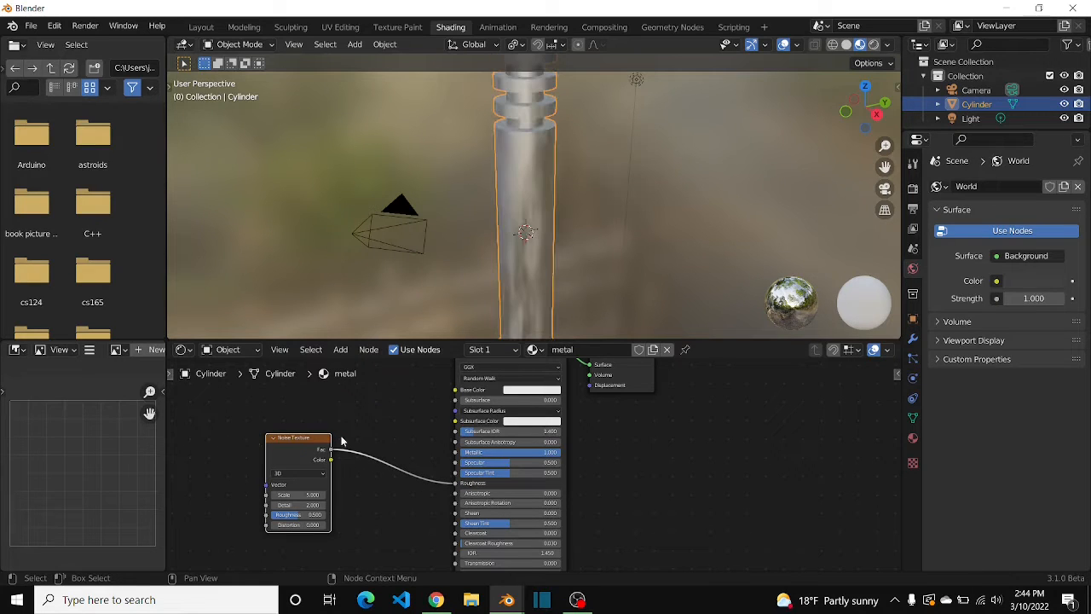
Make room beside the Noise Texture node and insert a ColorRamp node into its link to Roughness.
left_click_drag(308, 442, 231, 429)
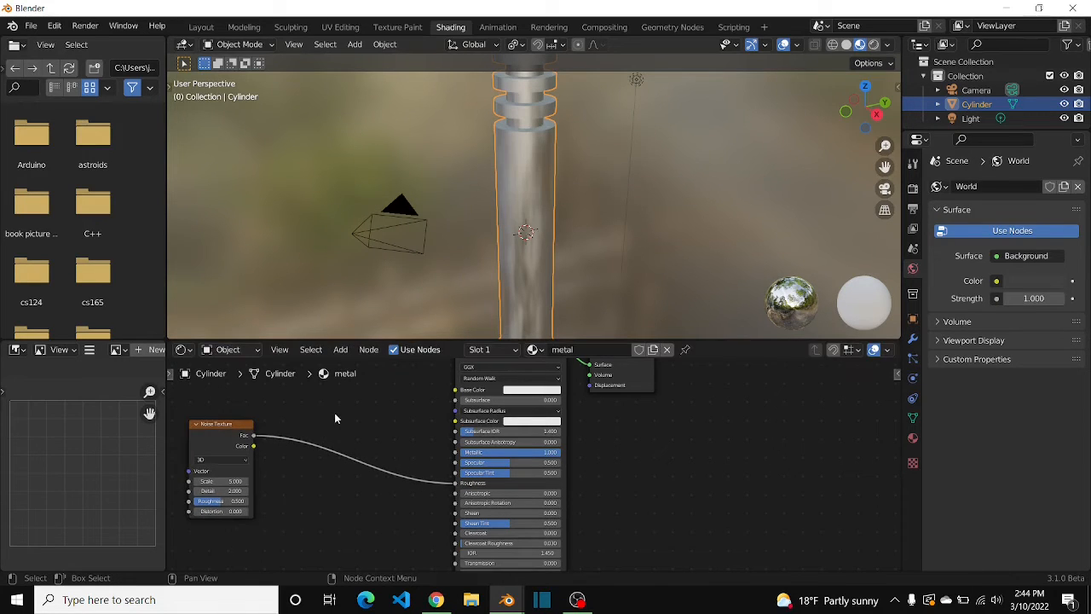
key("shift+a")
left_click(336, 415)
type("color")
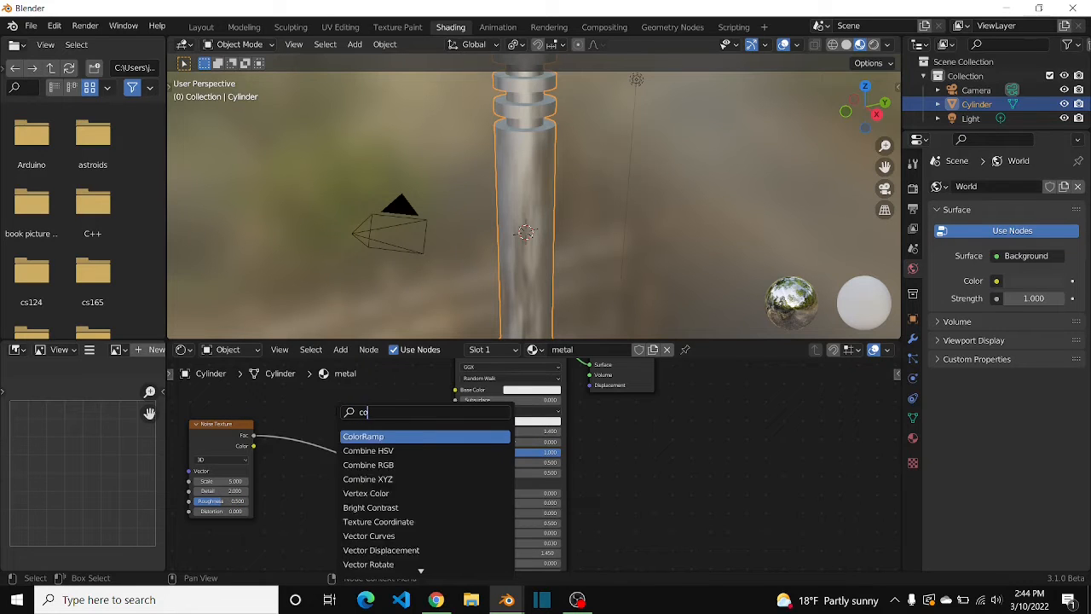
key("Return")
left_click(298, 407)
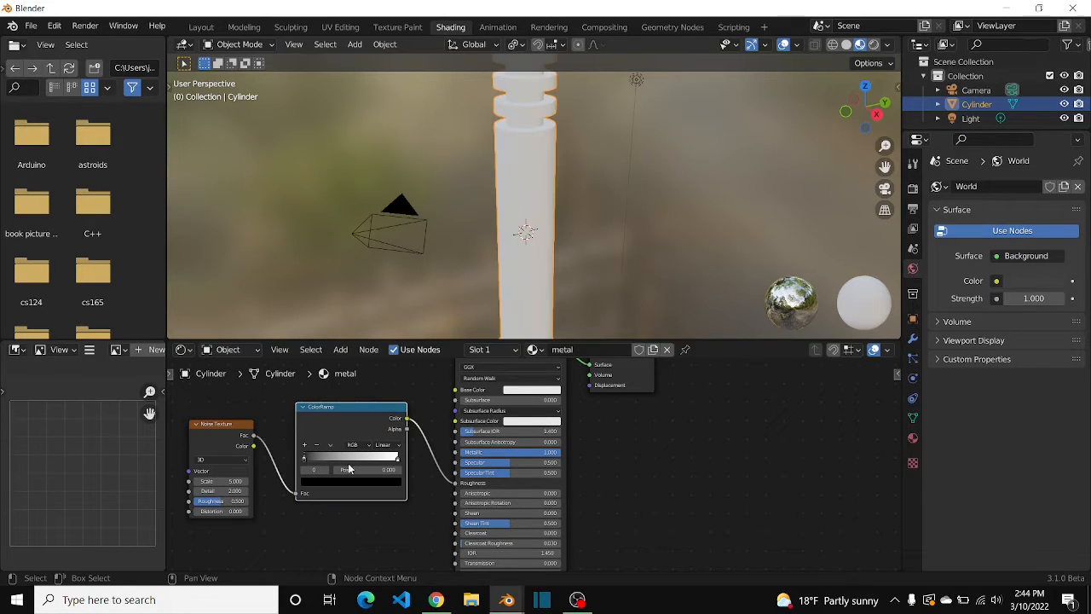
Darken the ColorRamp's white end stop to a grey with a value of about 0.2.
scroll(322, 466, "up", 1)
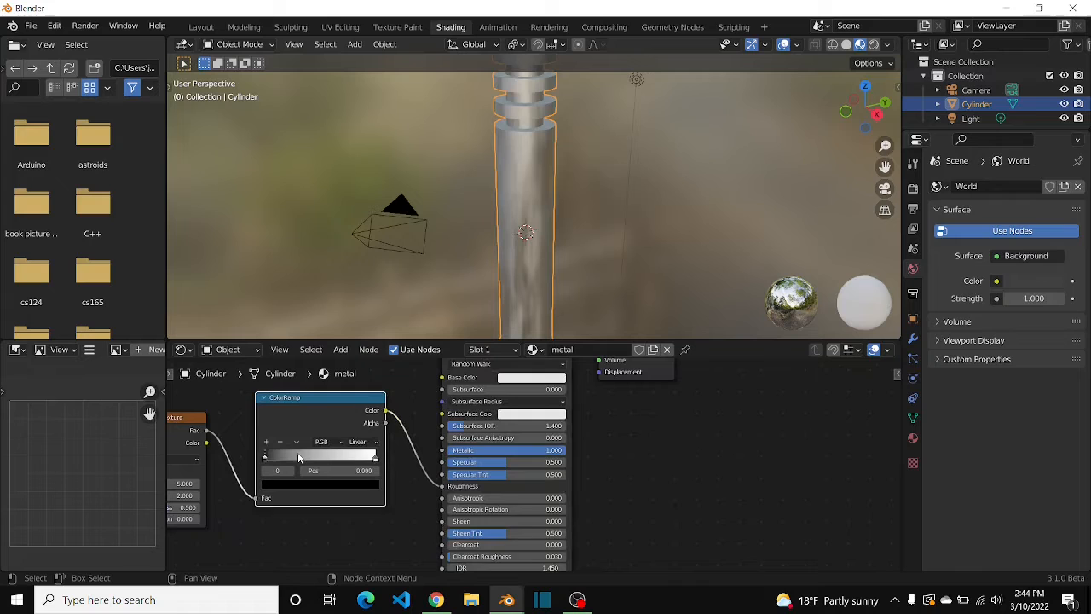
left_click(375, 458)
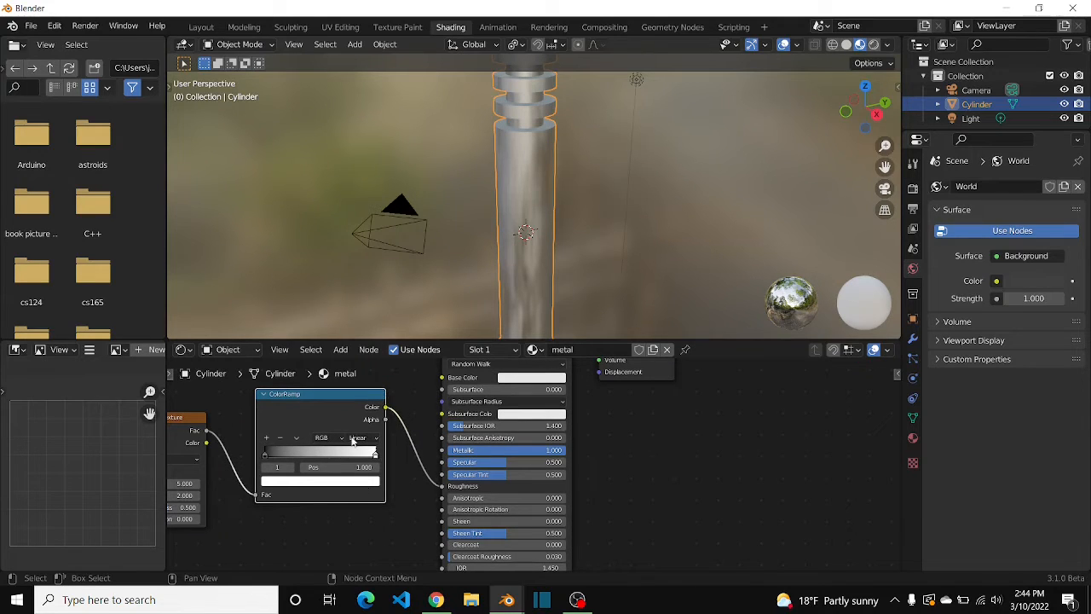
left_click(341, 485)
left_click(355, 365)
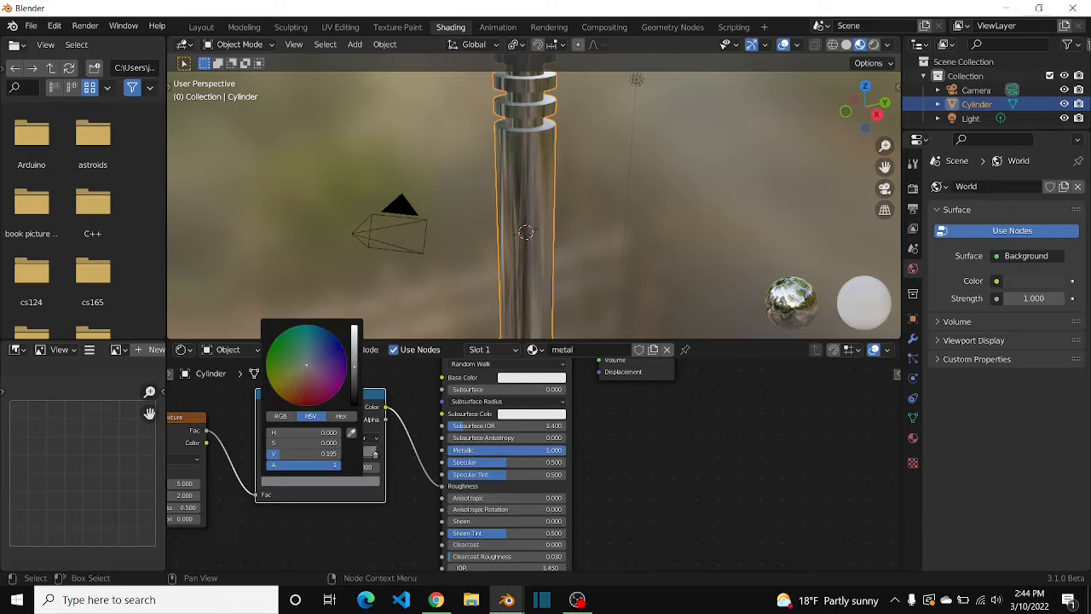
left_click(354, 355)
left_click_drag(354, 355, 355, 367)
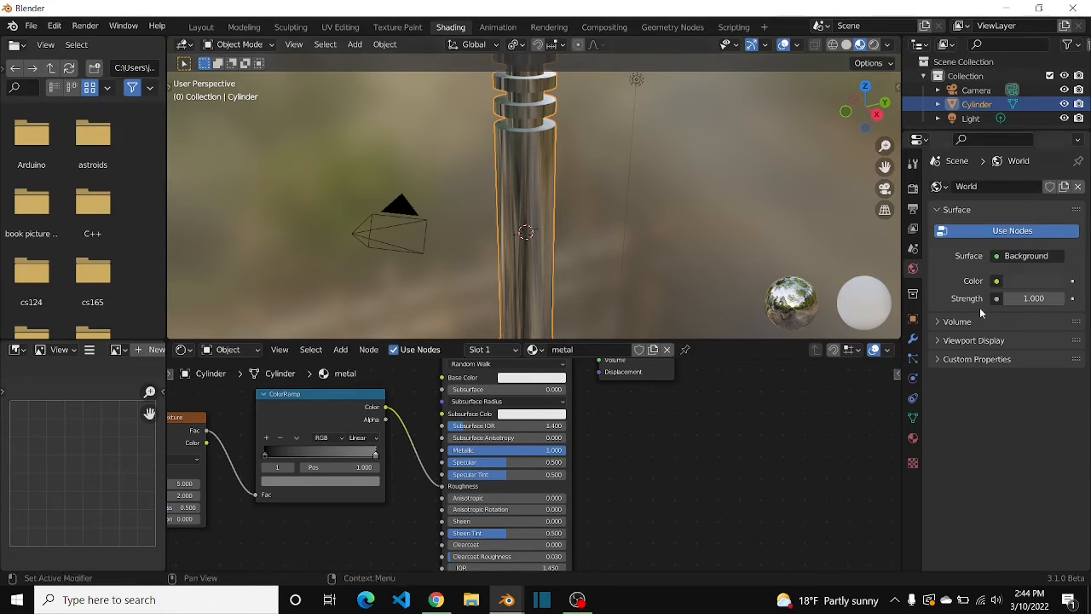
Add a second material slot with a new material named rubber and set its Base Color to black.
left_click(913, 437)
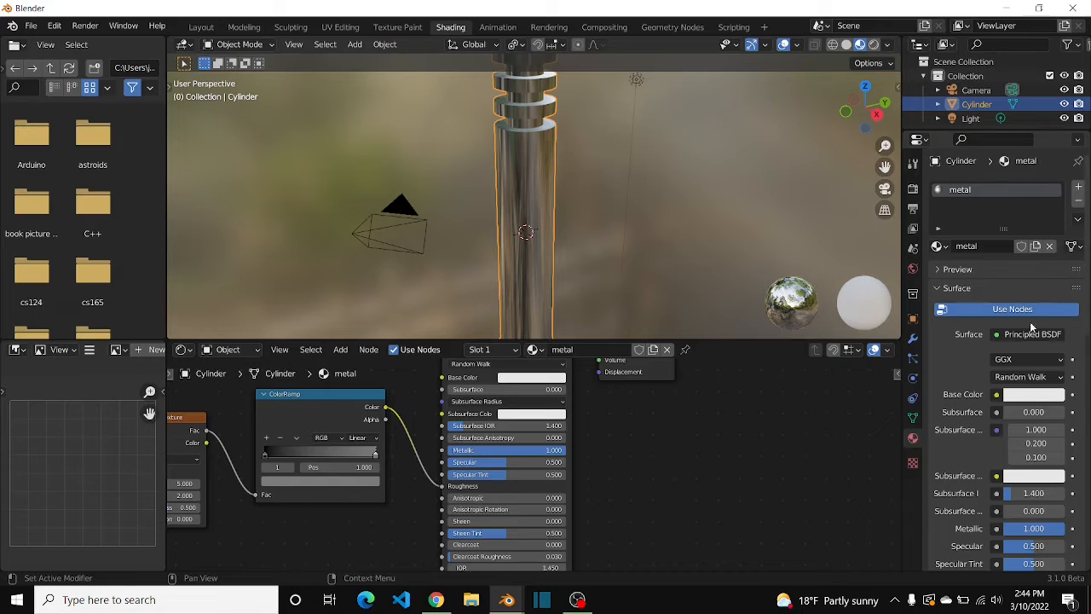
left_click(1078, 186)
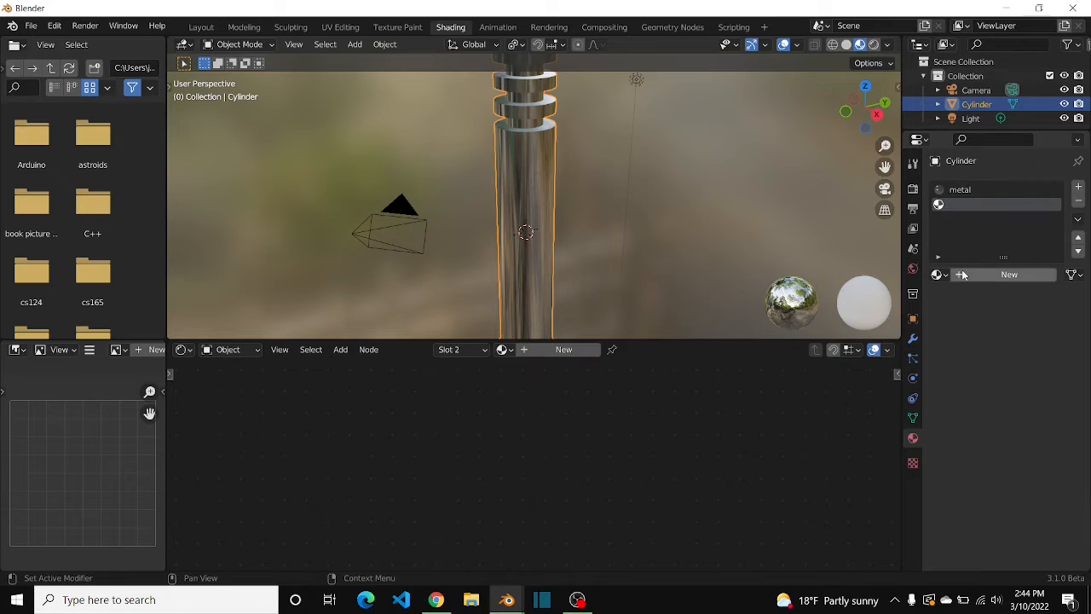
left_click(962, 276)
double_click(978, 274)
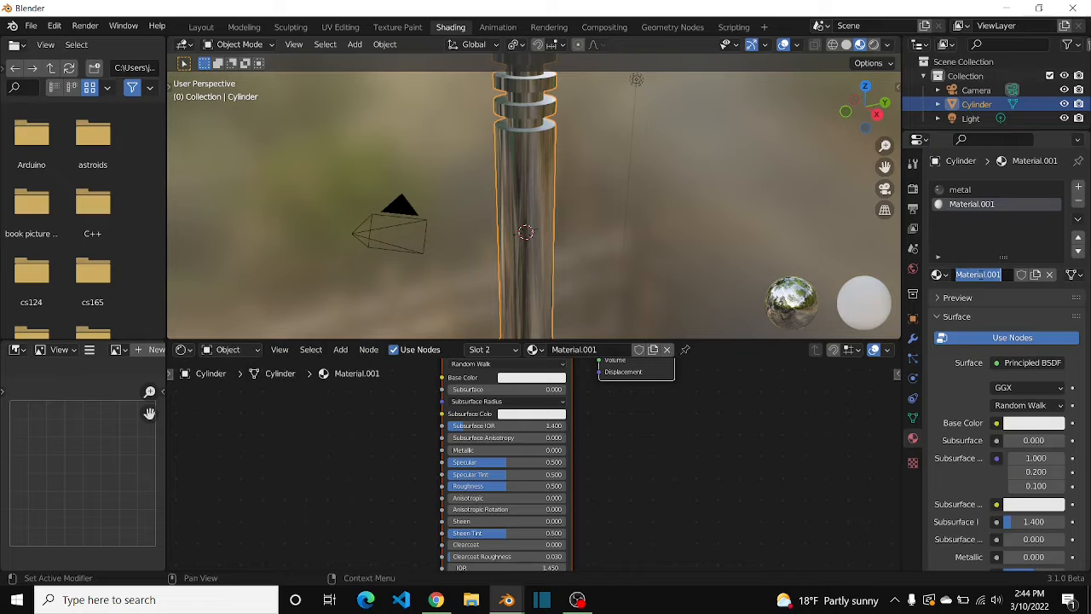
type("rubber")
key("Return")
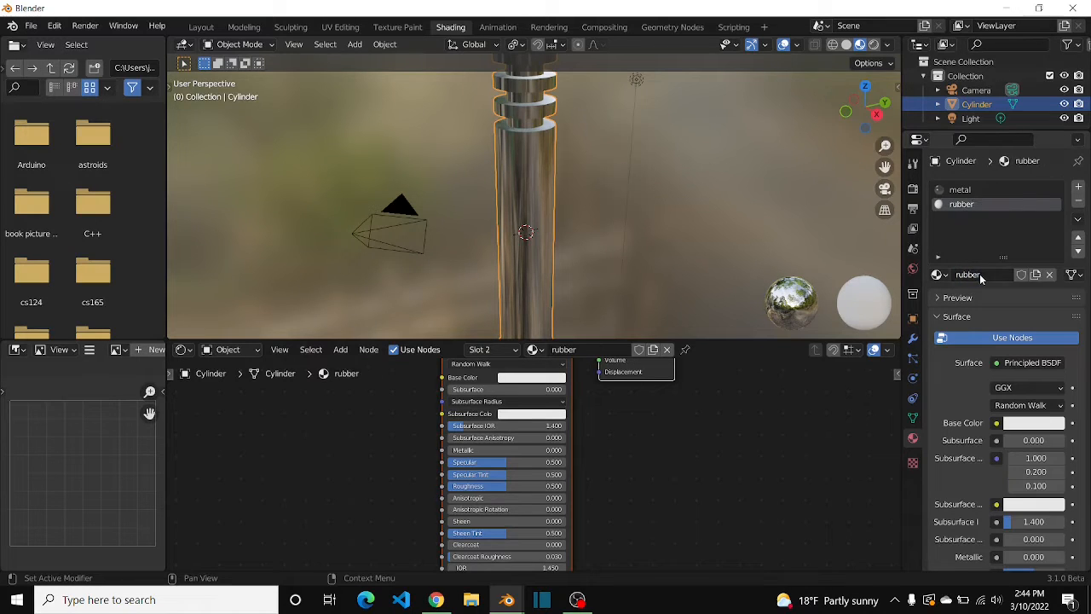
left_click(1027, 424)
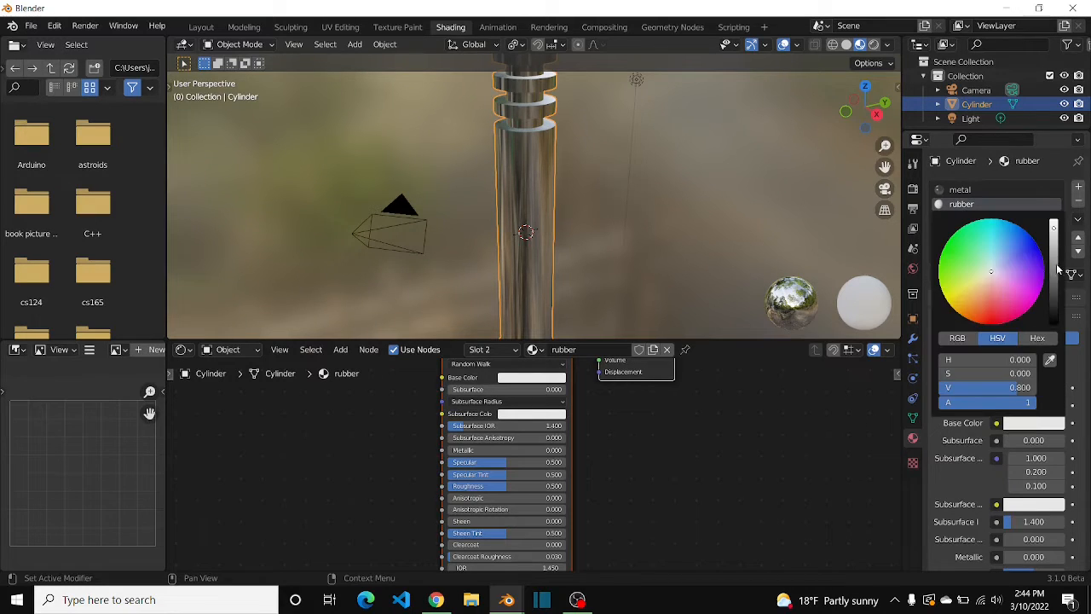
left_click_drag(1057, 271, 1053, 324)
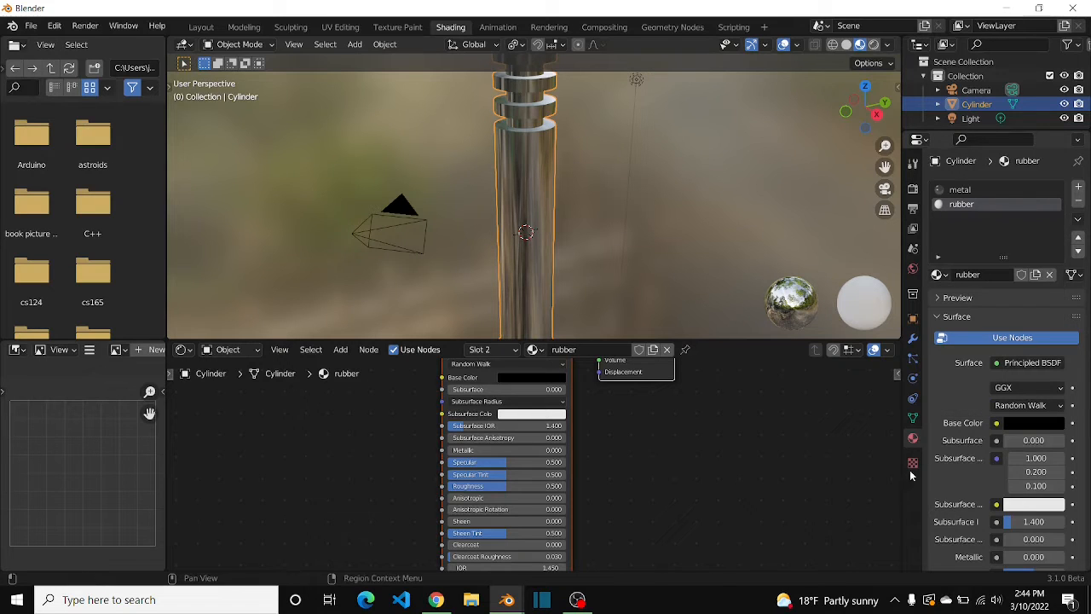
Set the rubber material's Roughness to 1.000.
scroll(1006, 427, "down", 5)
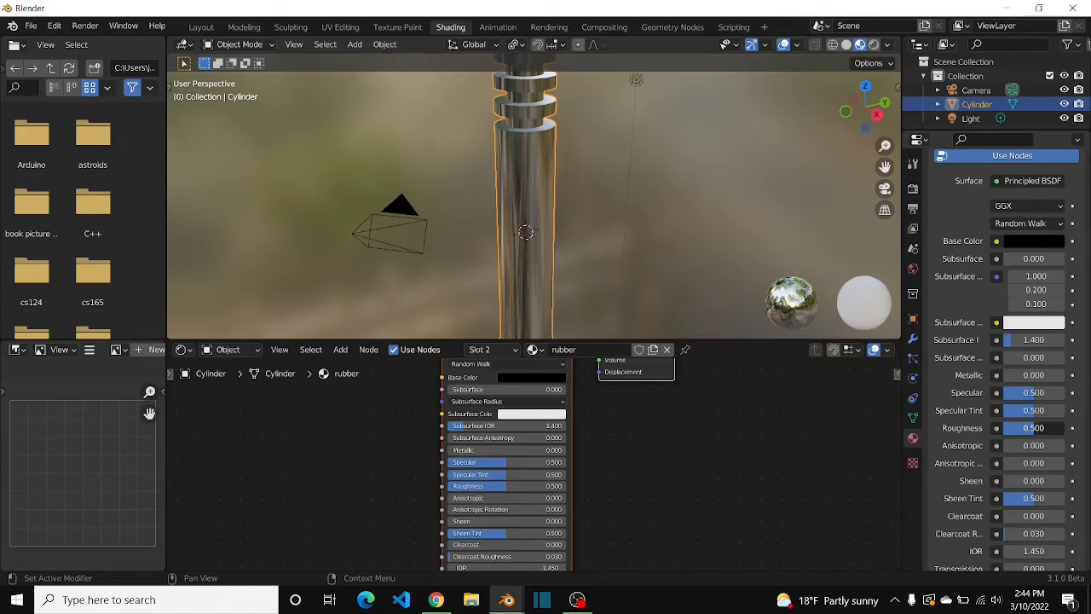
left_click_drag(1033, 427, 1065, 427)
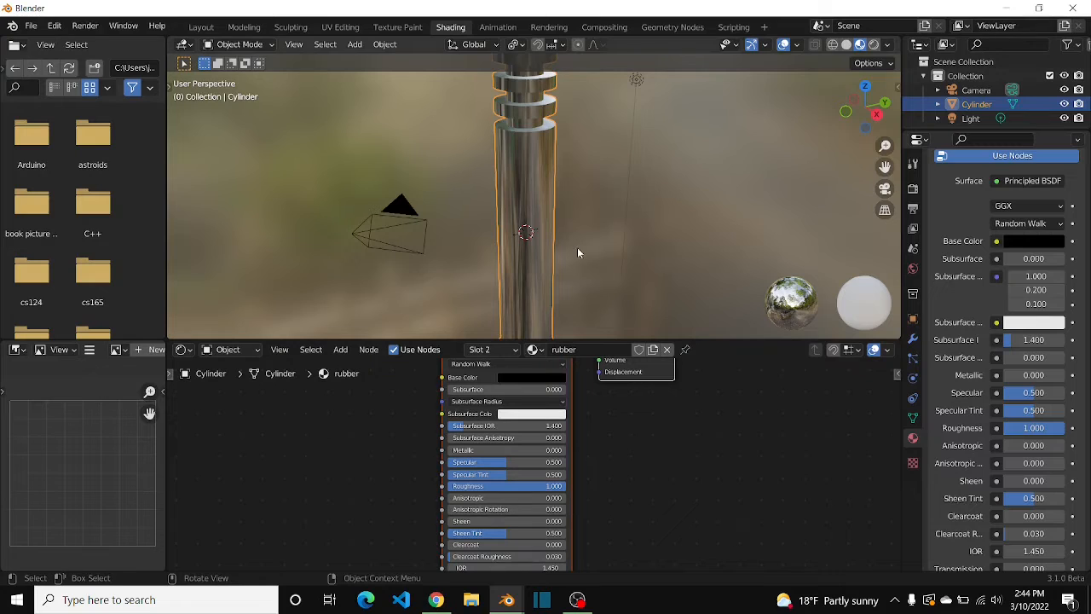
In Edit Mode, turn on X-ray and box-select the faces of the handle's lower grip section through the mesh in front view.
key("Tab")
scroll(577, 248, "down", 4)
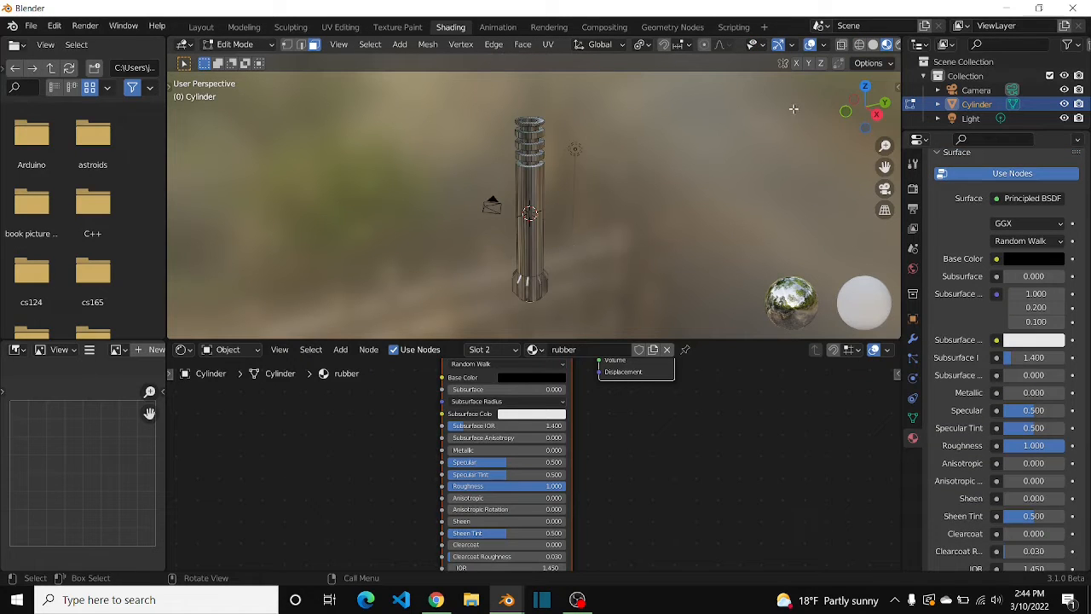
left_click(845, 111)
scroll(600, 269, "up", 3)
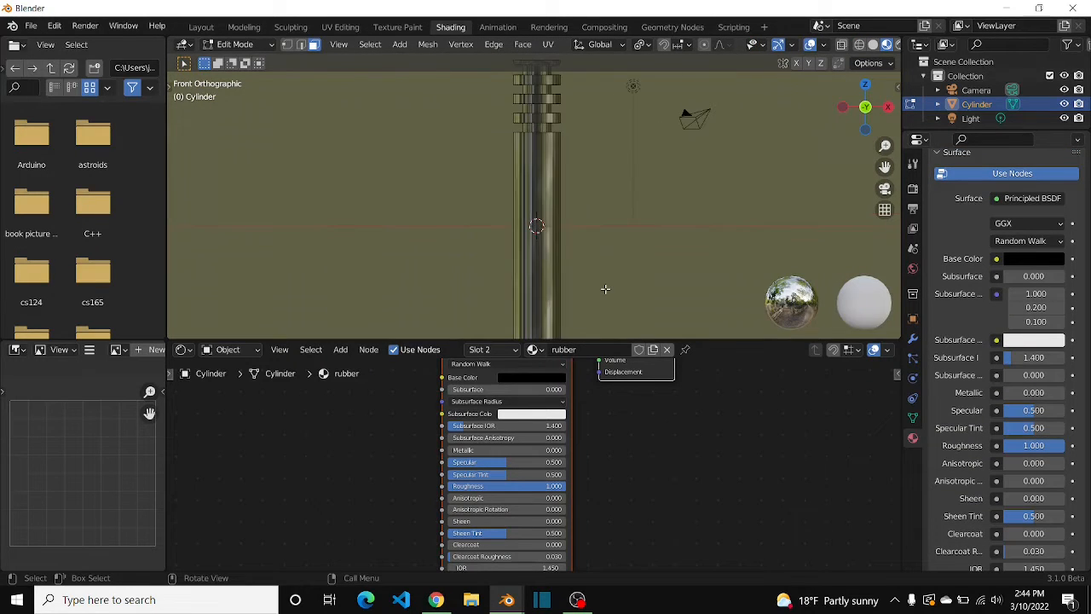
left_click_drag(884, 170, 897, 52)
scroll(646, 183, "up", 3)
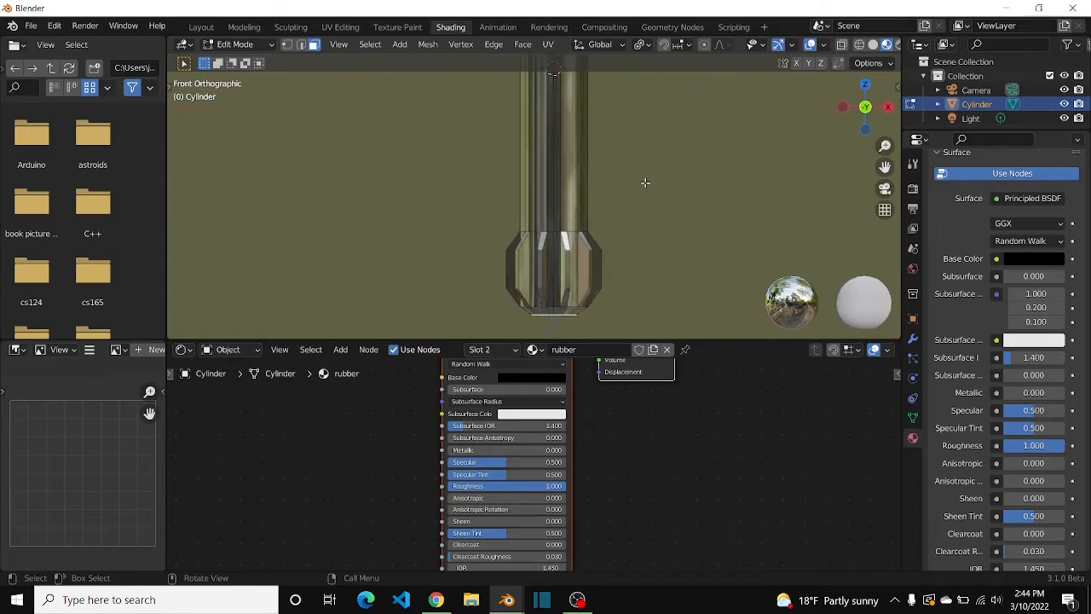
left_click_drag(666, 230, 456, 329)
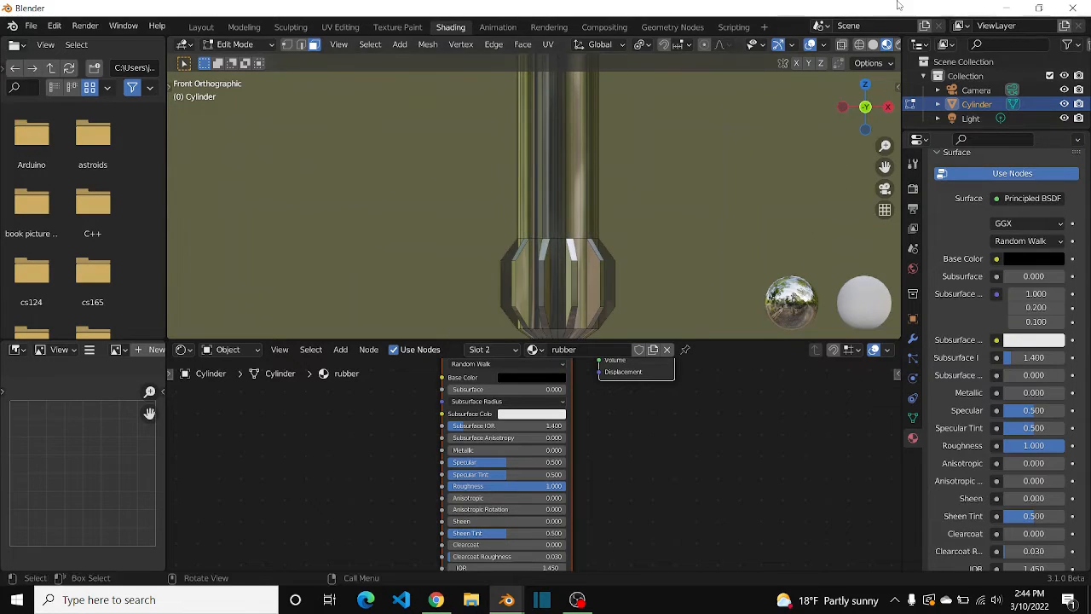
left_click(842, 45)
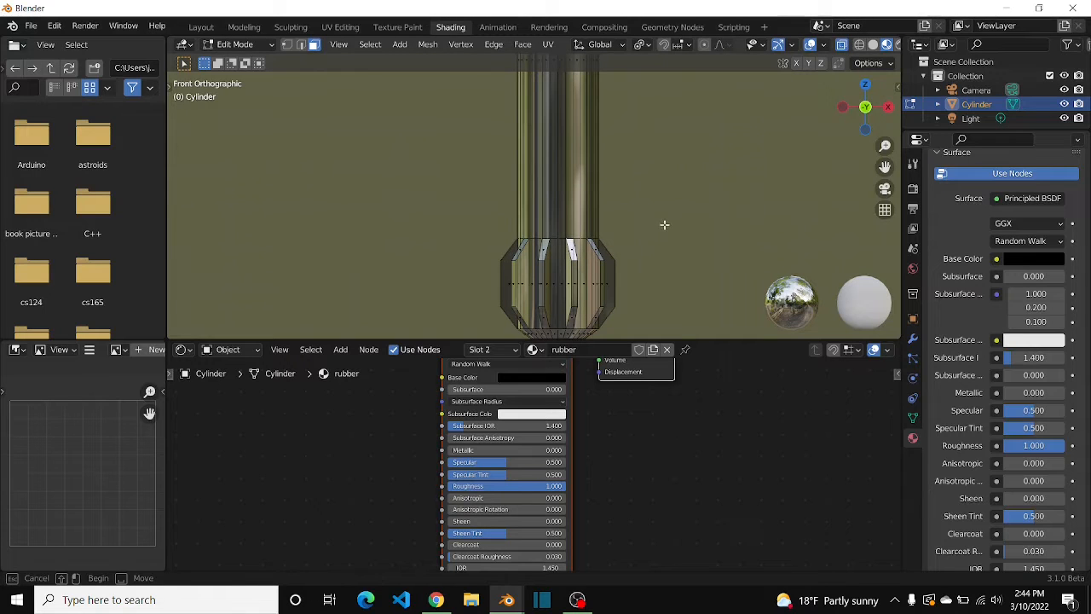
left_click_drag(665, 224, 474, 331)
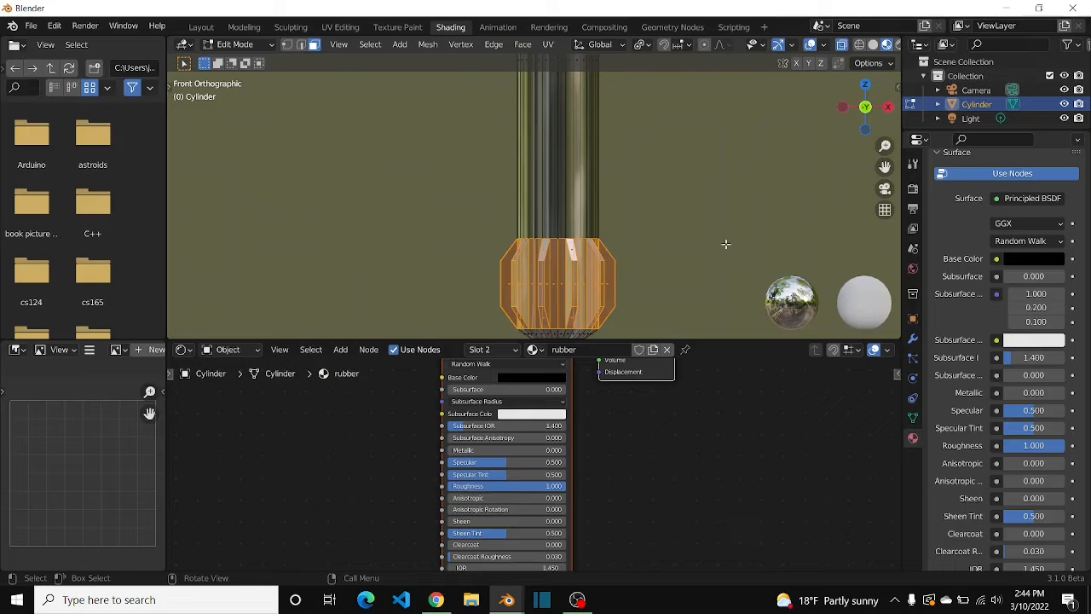
Shrink and regrow the selection so only the lower grip ribs stay selected, assign the rubber material to them, and return to Object Mode.
key("ctrl")
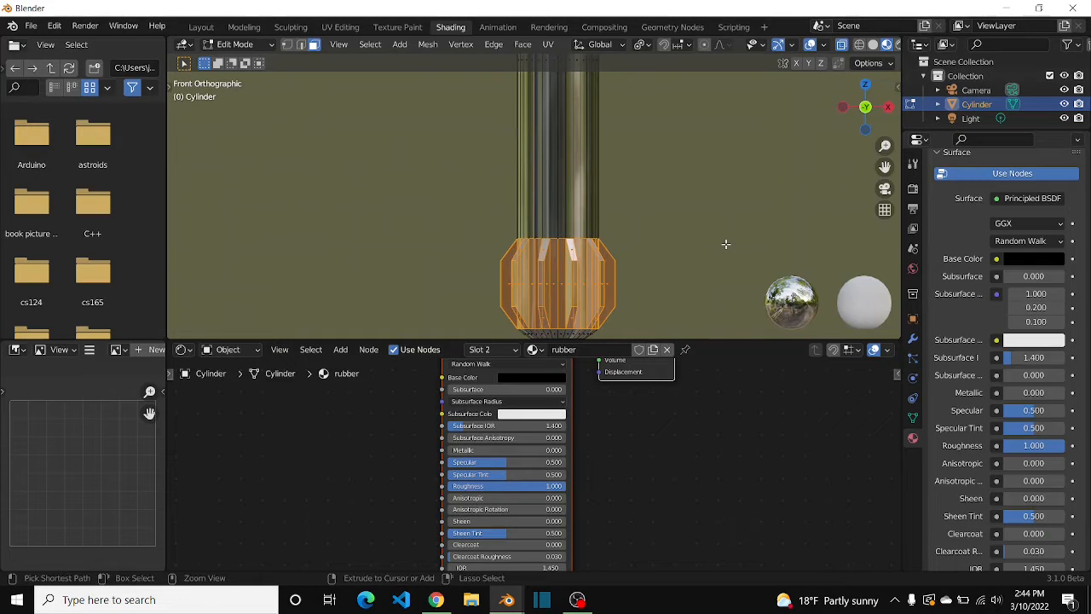
key("ctrl+KP_Subtract")
key("ctrl+KP_Add")
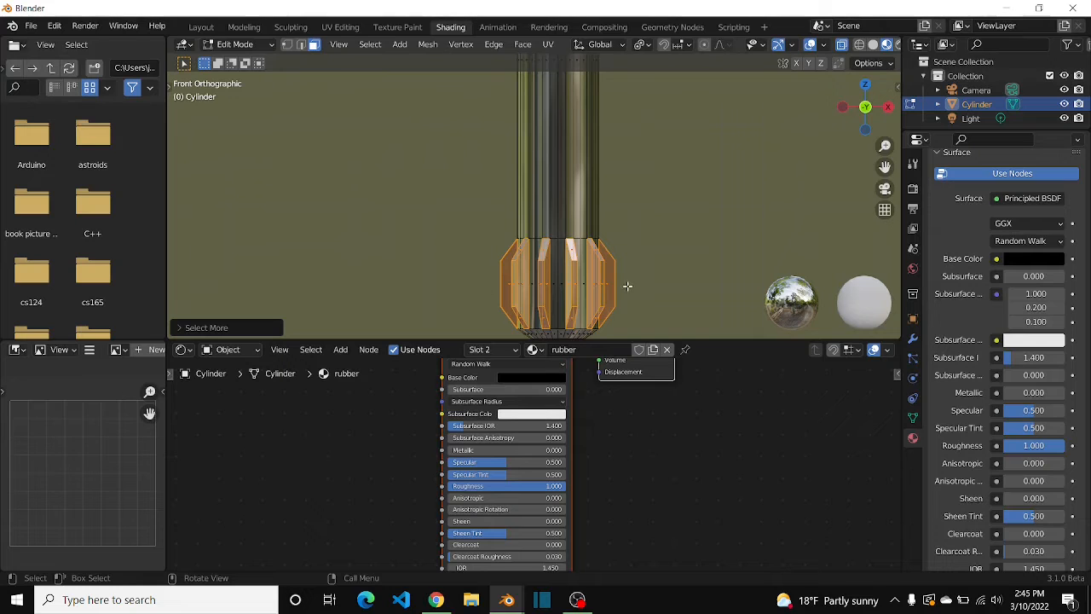
scroll(990, 274, "up", 5)
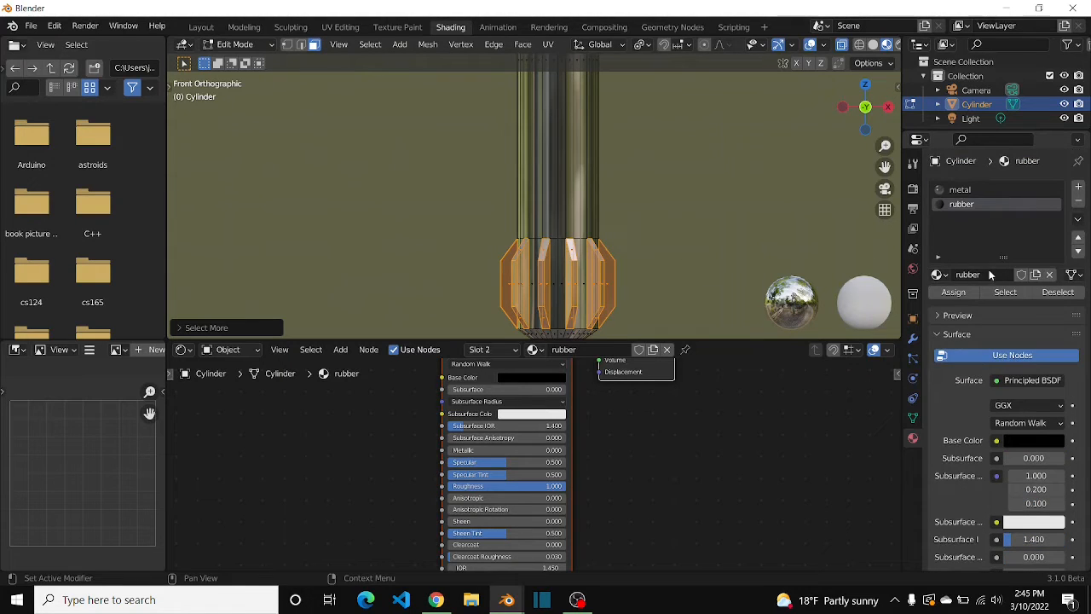
left_click(951, 293)
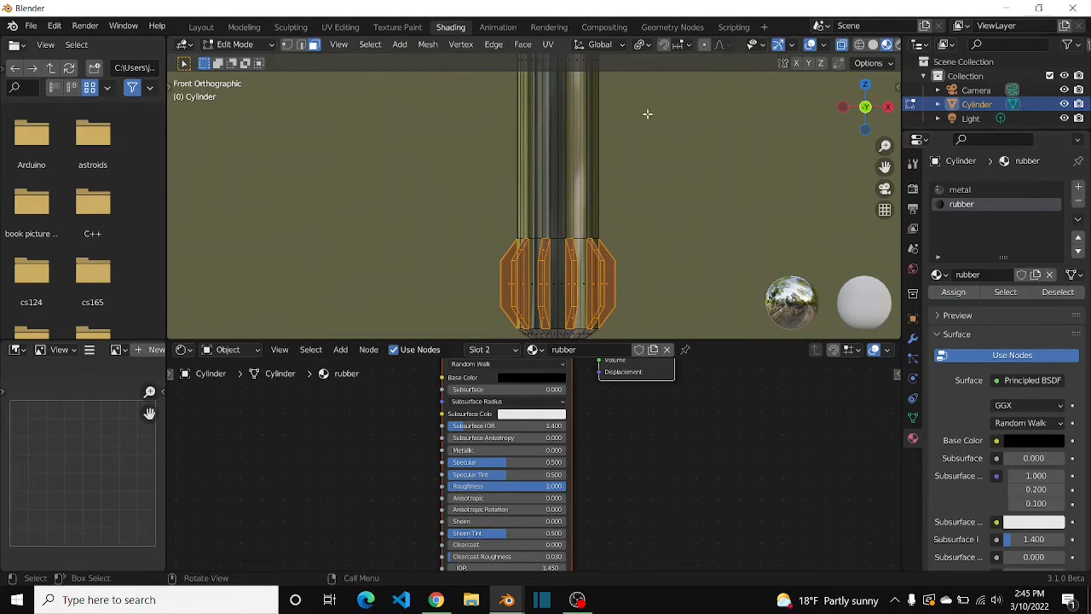
key("Tab")
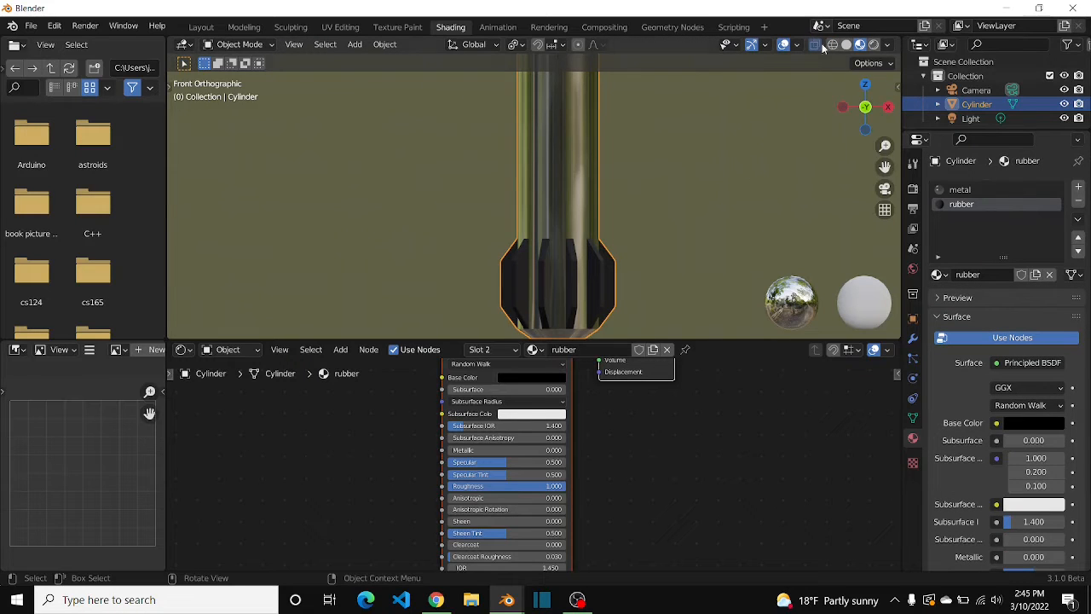
Add a third material slot with a new material named copper.
left_click_drag(864, 106, 853, 115)
scroll(610, 208, "down", 6)
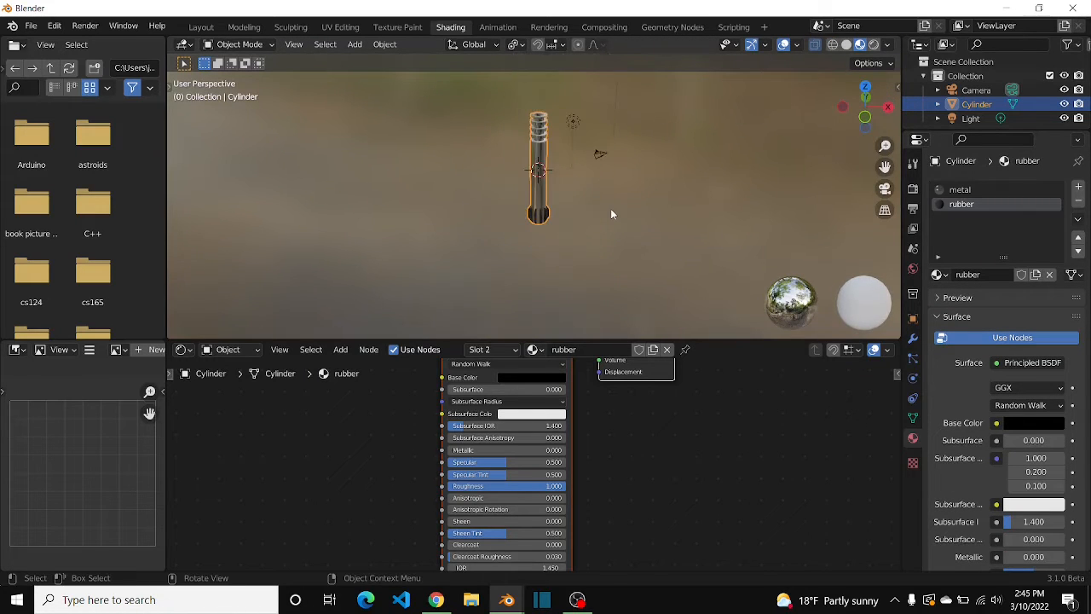
scroll(610, 208, "up", 1)
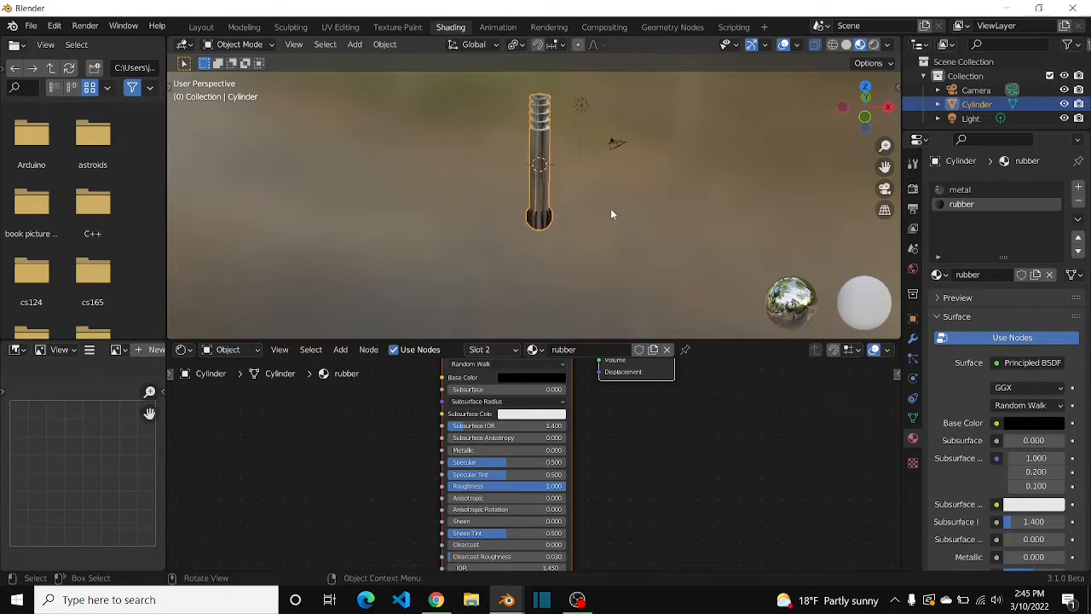
left_click(1079, 188)
left_click(995, 275)
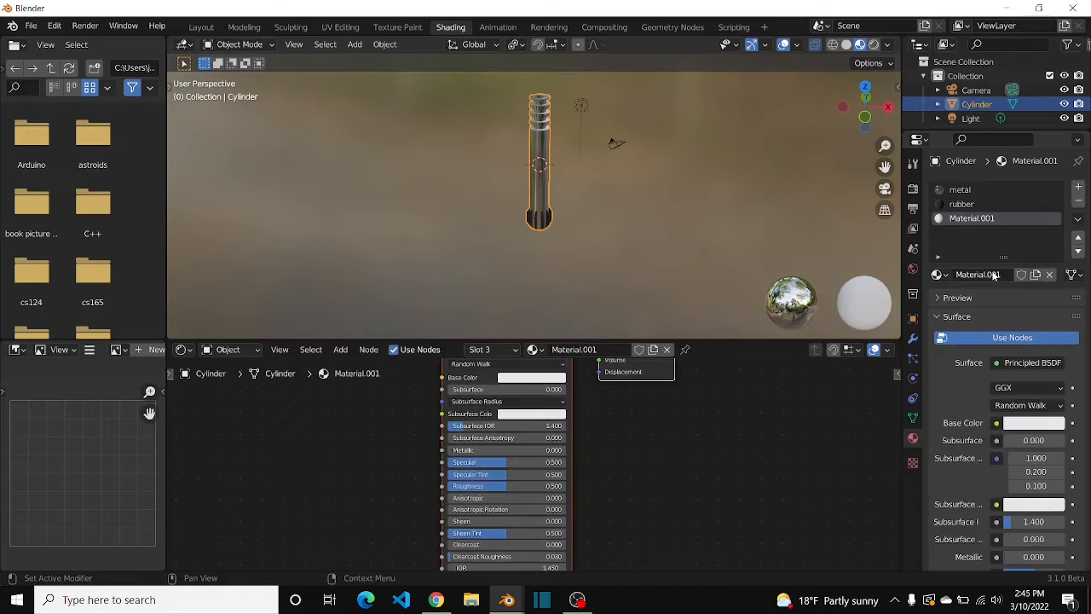
left_click(994, 274)
type("cppper")
key("Return")
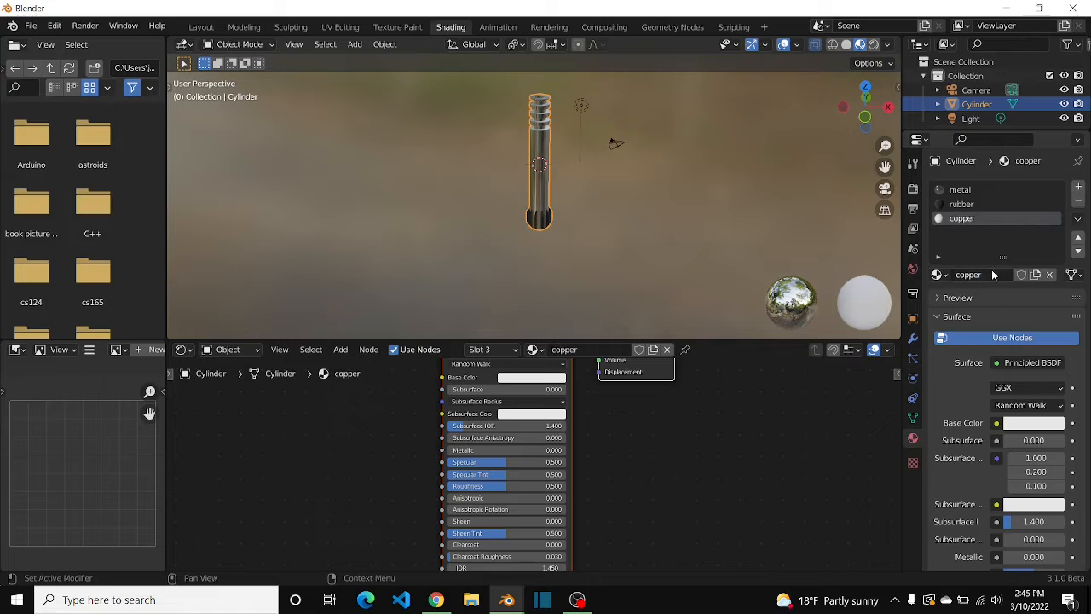
Give the copper material an orange Base Color with a value of about 0.86 and set its Metallic to 1.000.
left_click(1034, 422)
left_click_drag(991, 311, 974, 307)
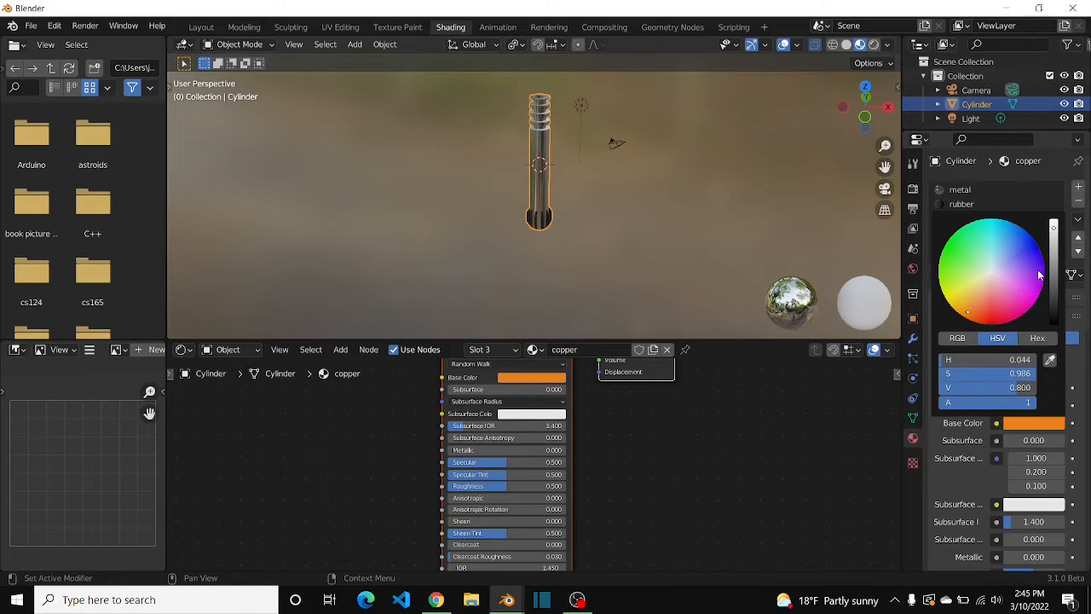
left_click_drag(1052, 275, 1054, 235)
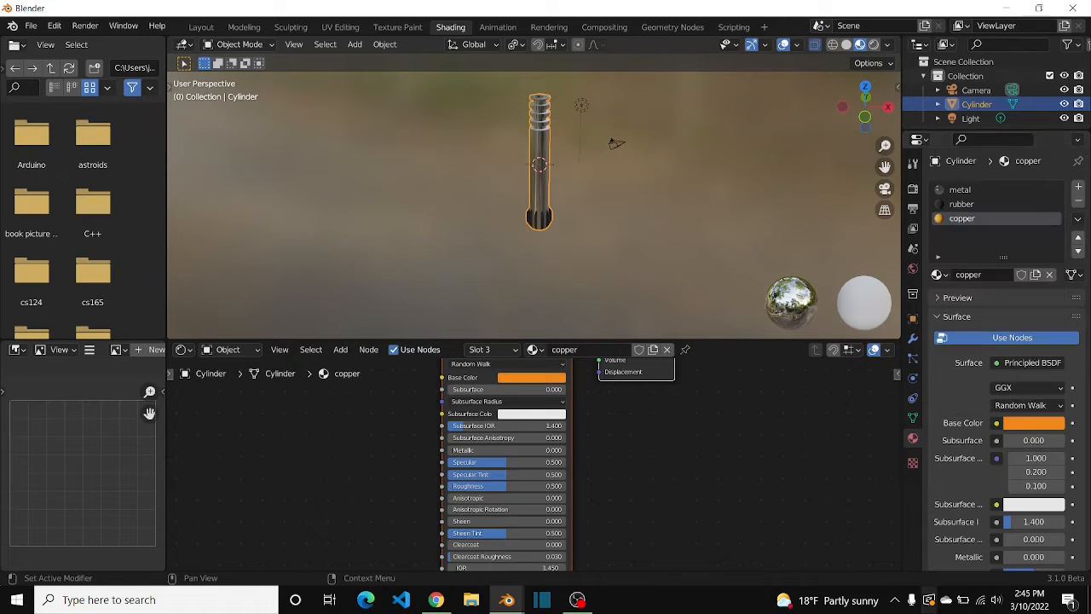
scroll(1026, 522, "down", 3)
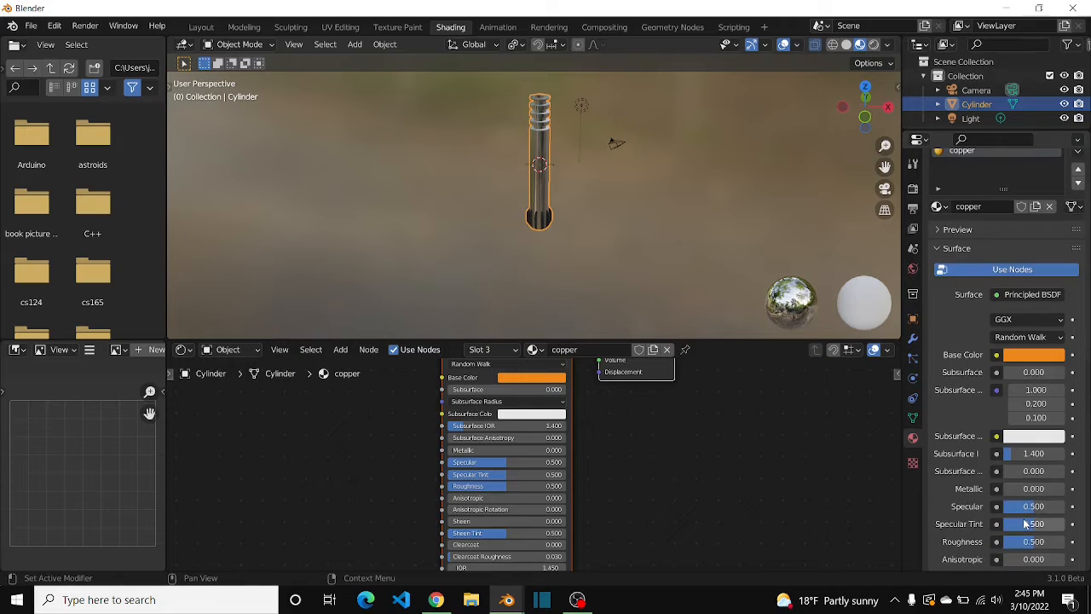
left_click_drag(1033, 489, 1089, 489)
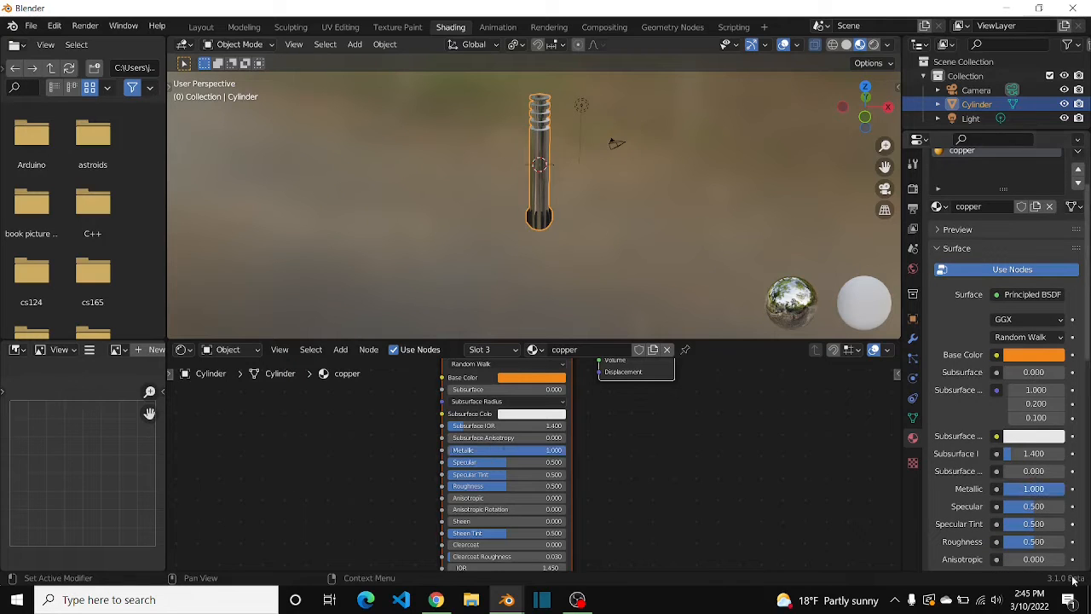
In front view, select the grooved ring section's faces without the top rim, assign the copper material to them, and leave Edit Mode.
key("Tab")
left_click(865, 117)
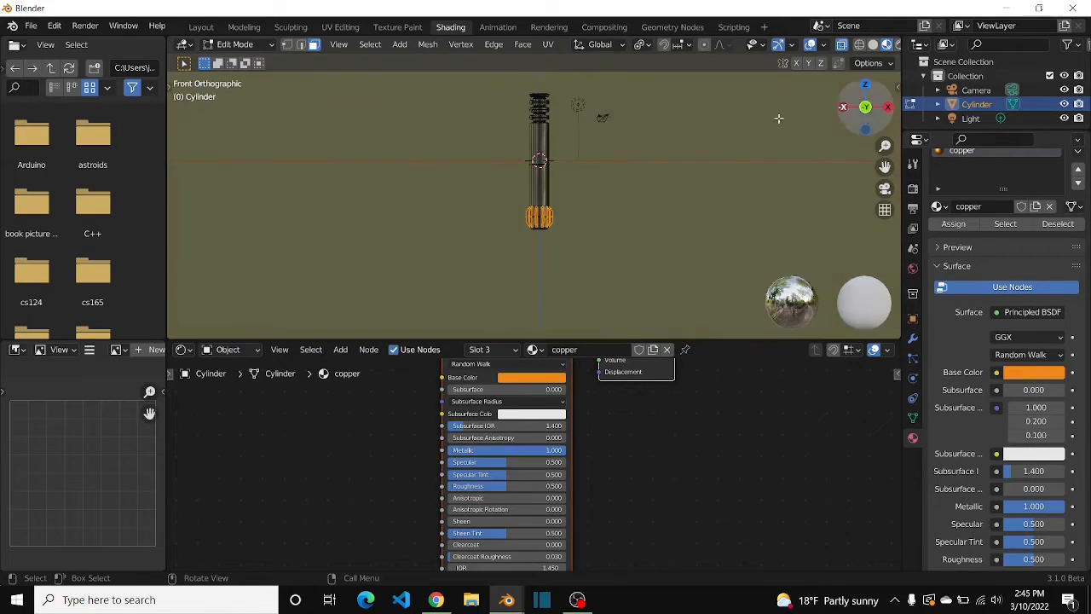
left_click_drag(884, 167, 891, 316)
scroll(648, 149, "up", 4)
left_click_drag(648, 149, 472, 241)
left_click_drag(656, 115, 498, 154)
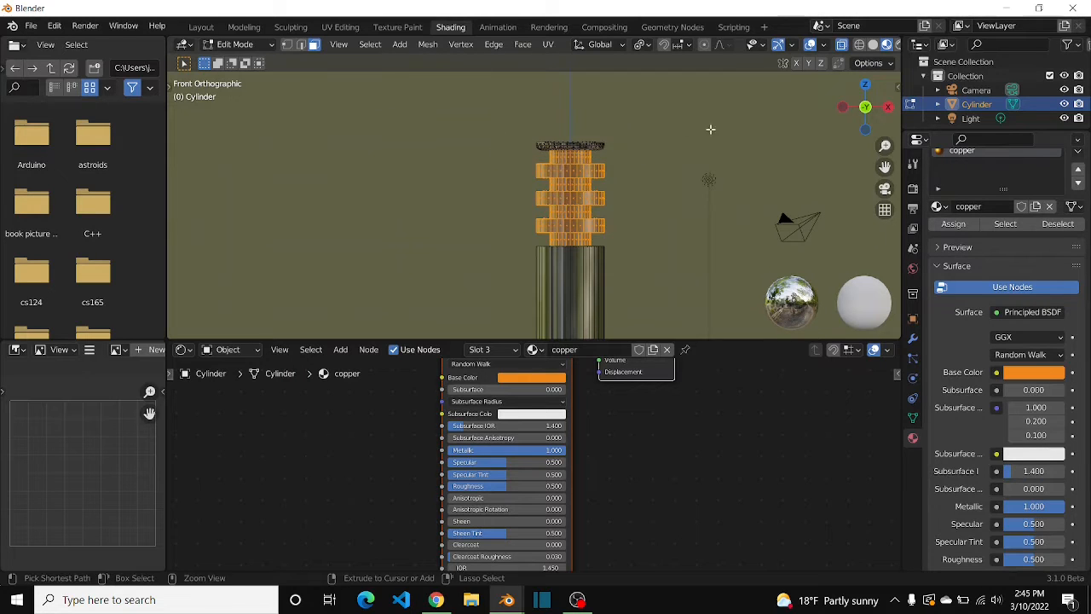
left_click(953, 223)
key("Tab")
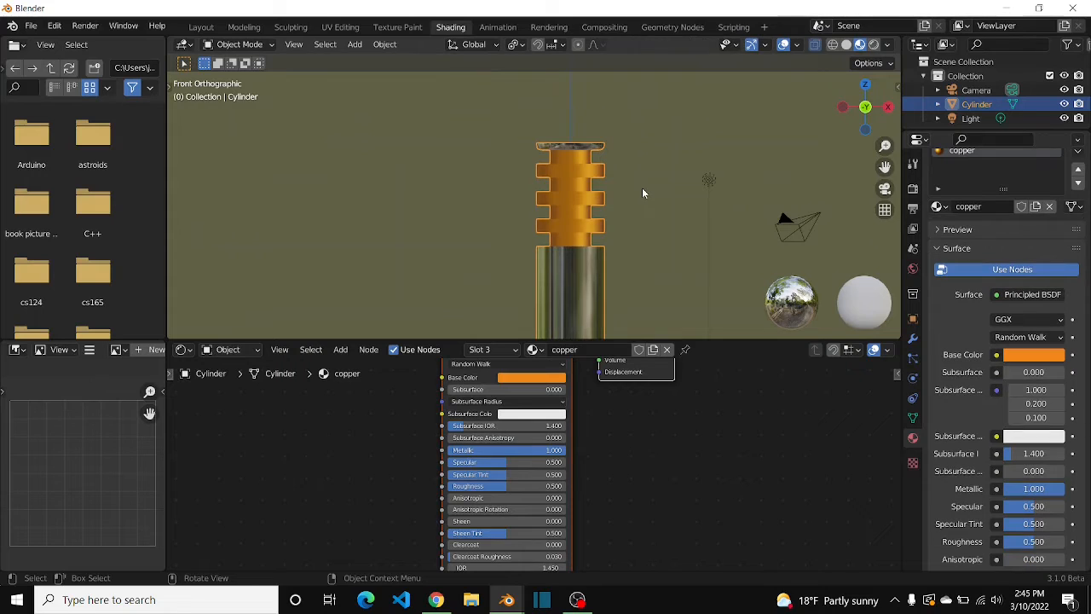
Darken the copper material's Base Color and shift its hue to a reddish brown-orange.
left_click(1015, 363)
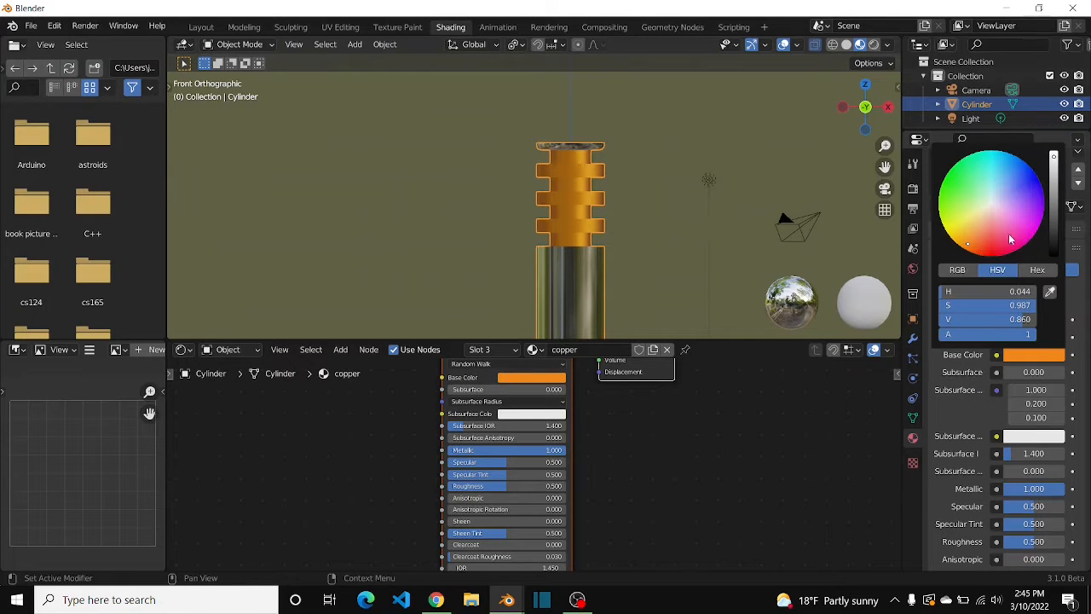
left_click(1054, 194)
left_click_drag(1054, 194, 1053, 187)
left_click_drag(969, 232, 974, 242)
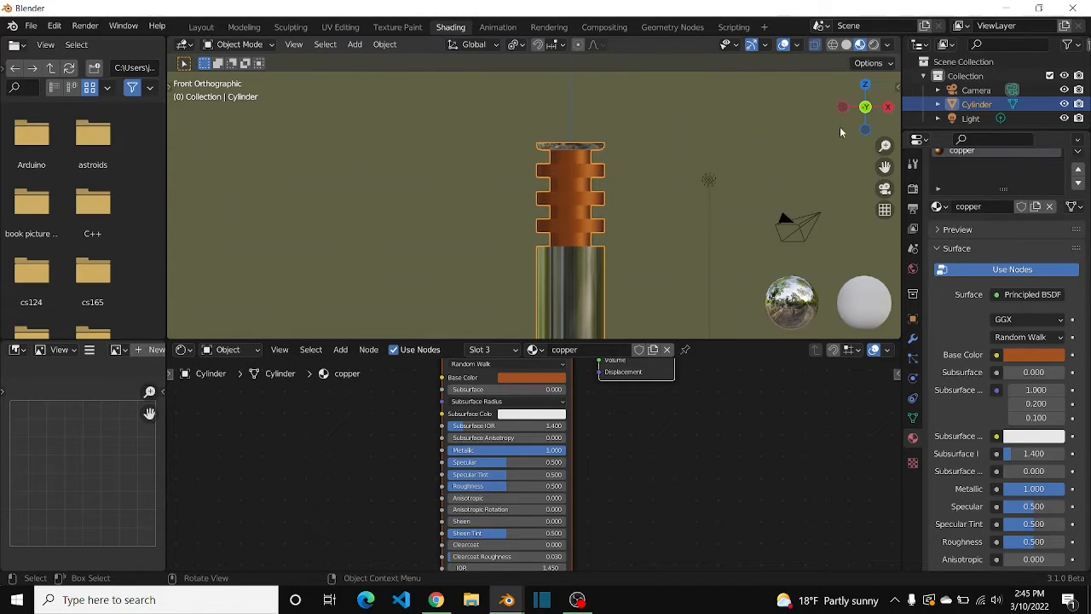
left_click_drag(842, 128, 831, 147)
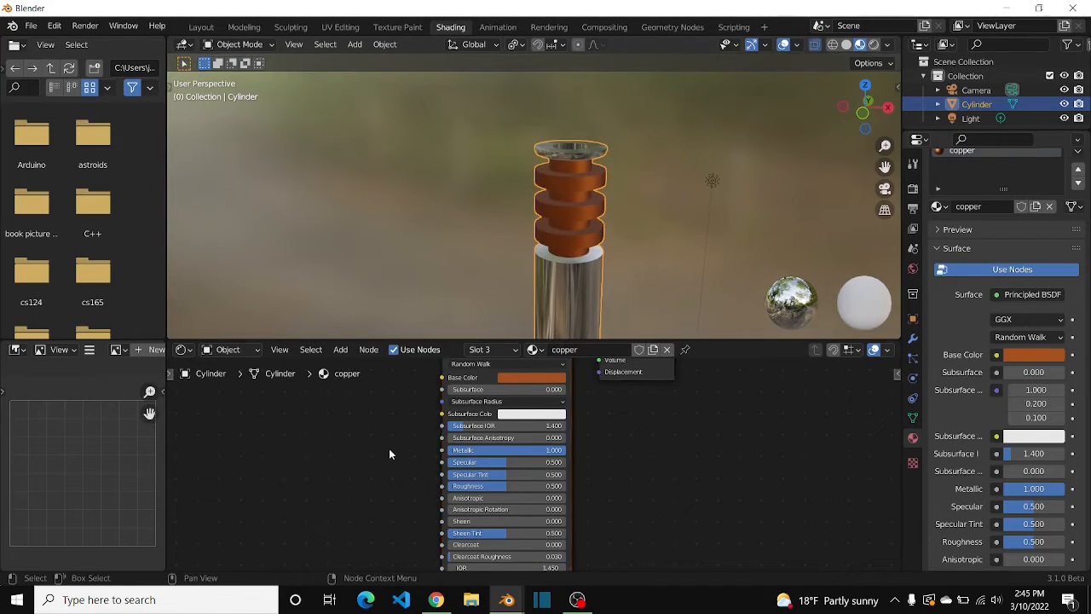
Add a Noise Texture node to the copper material and connect its Fac output to the Principled BSDF's Roughness.
scroll(389, 437, "down", 2)
key("shift+a")
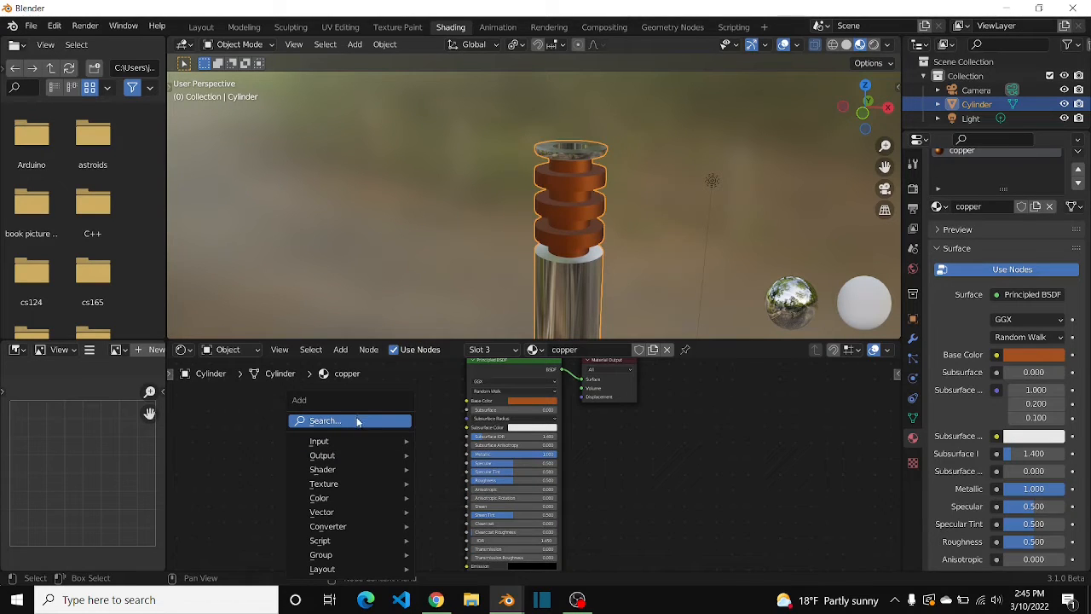
left_click(357, 421)
type("b")
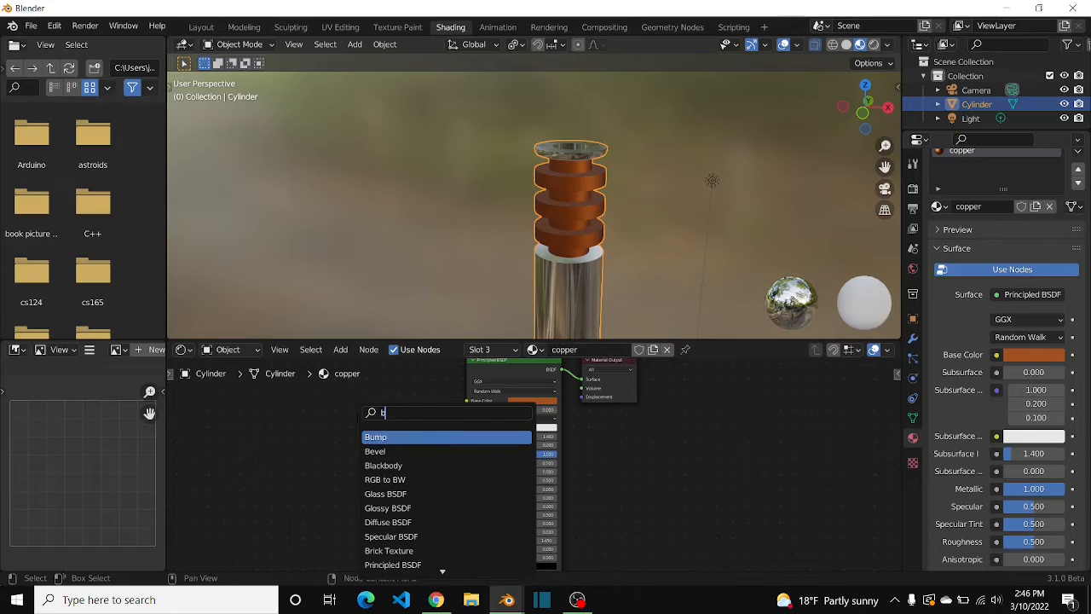
key("BackSpace")
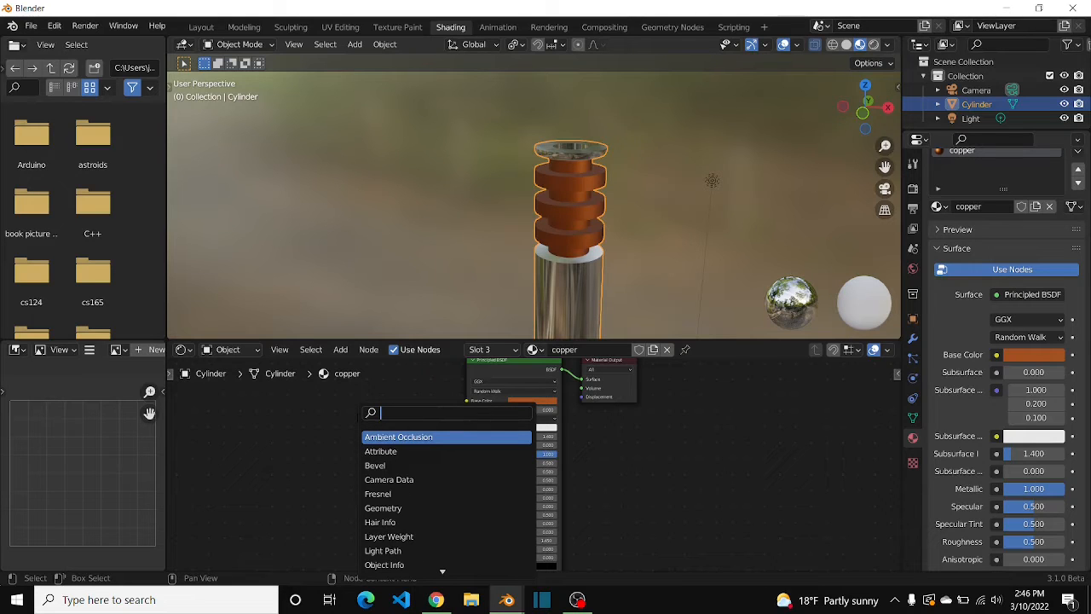
type("no")
key("Down")
key("Return")
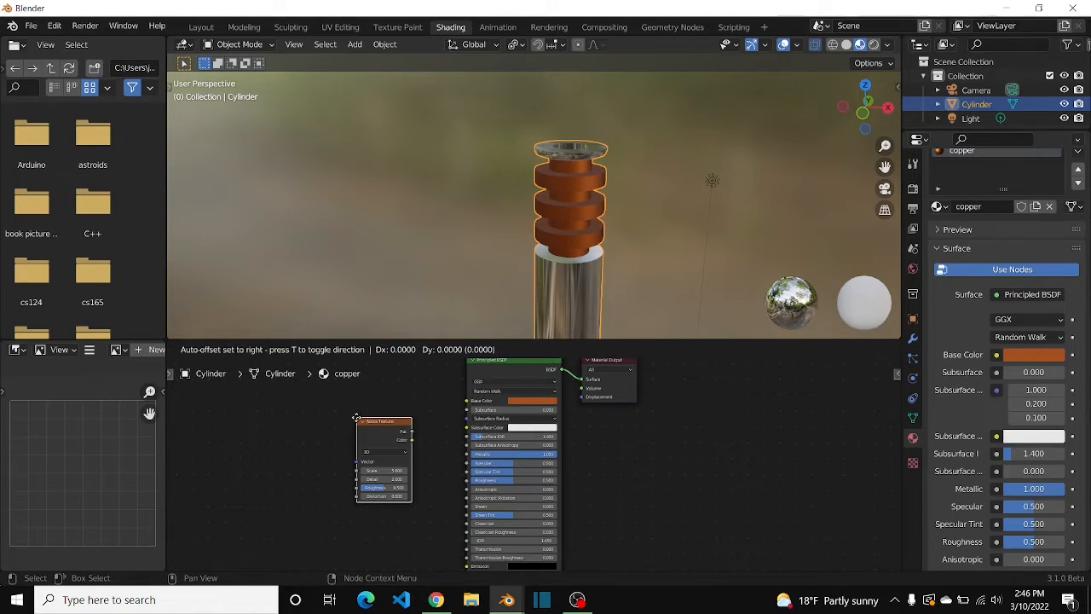
left_click(324, 428)
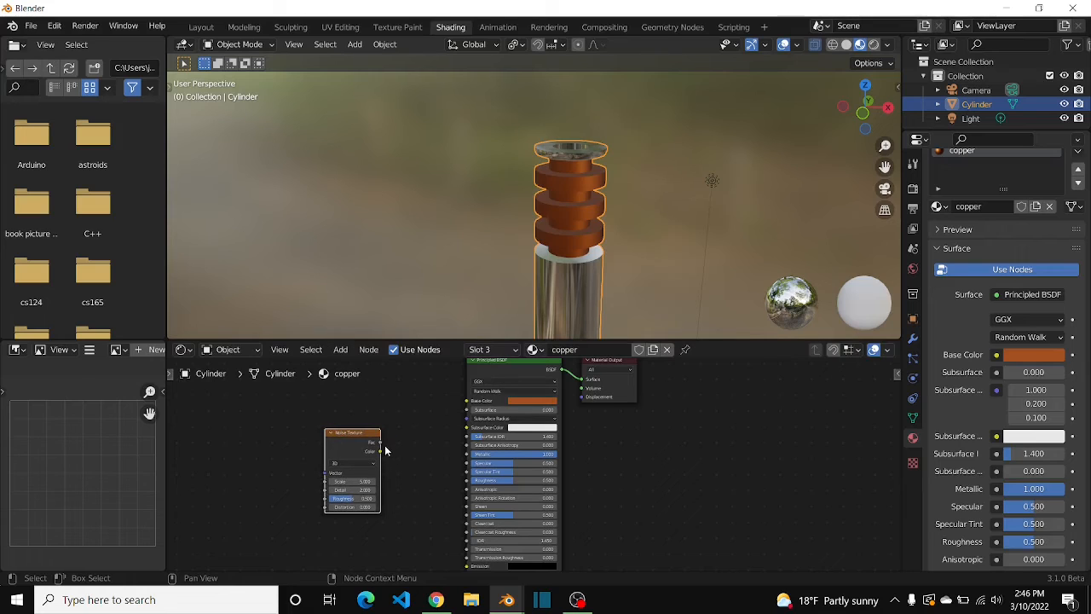
left_click_drag(378, 445, 467, 480)
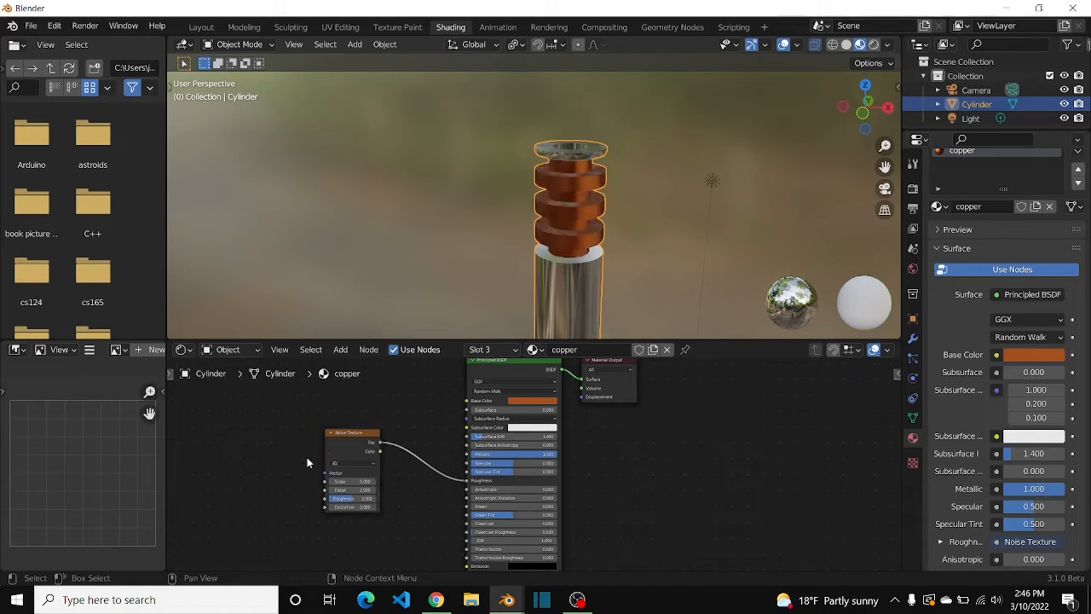
Insert a ColorRamp node between the copper material's Noise Texture and the Principled BSDF's Roughness.
left_click_drag(343, 450, 249, 439)
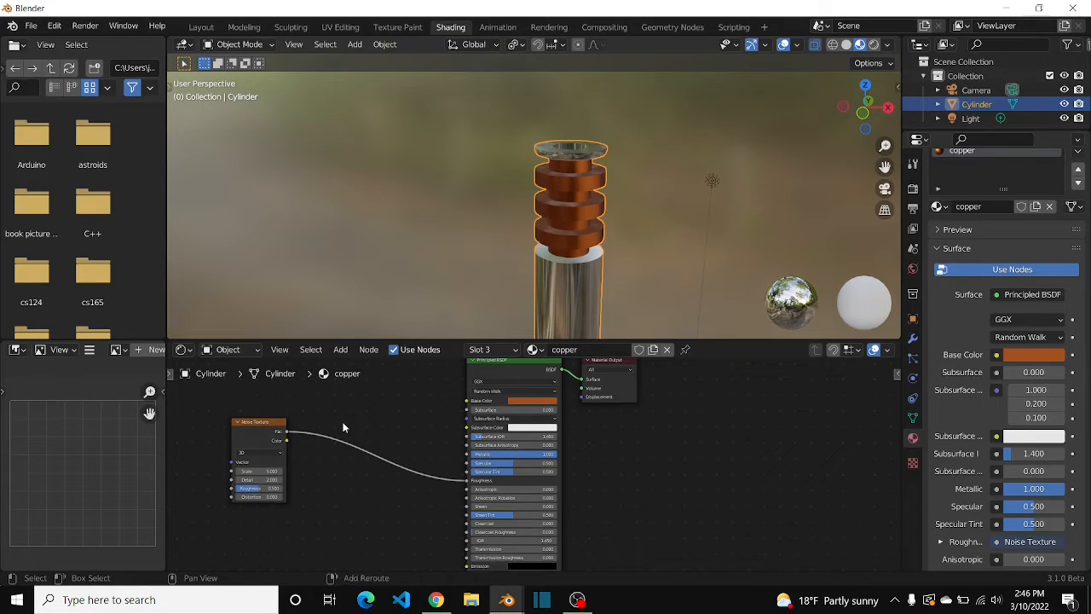
key("shift+a")
left_click(342, 420)
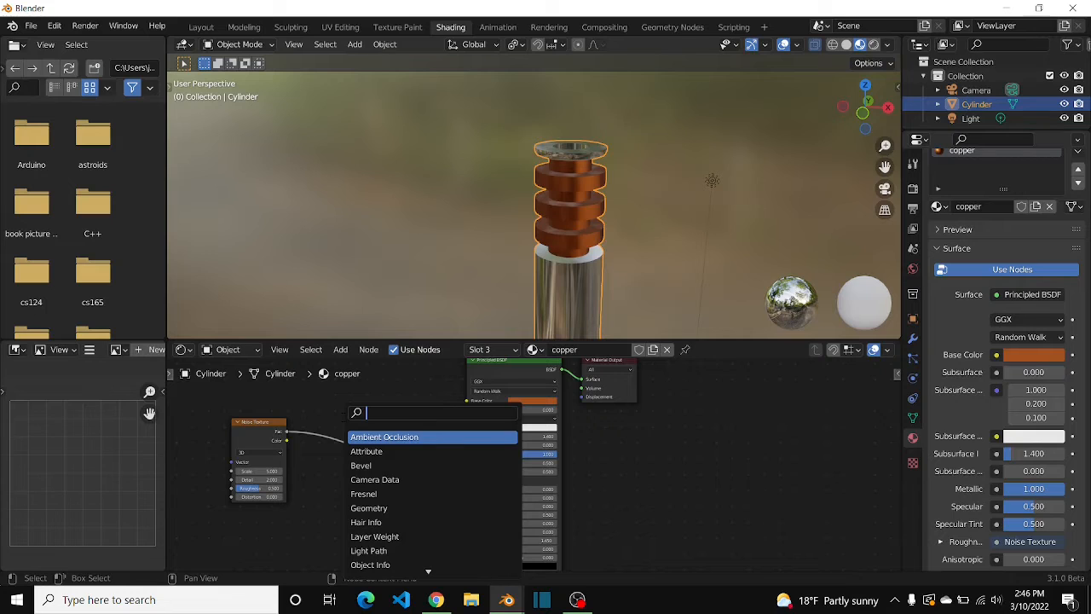
type("co")
key("Return")
left_click(342, 420)
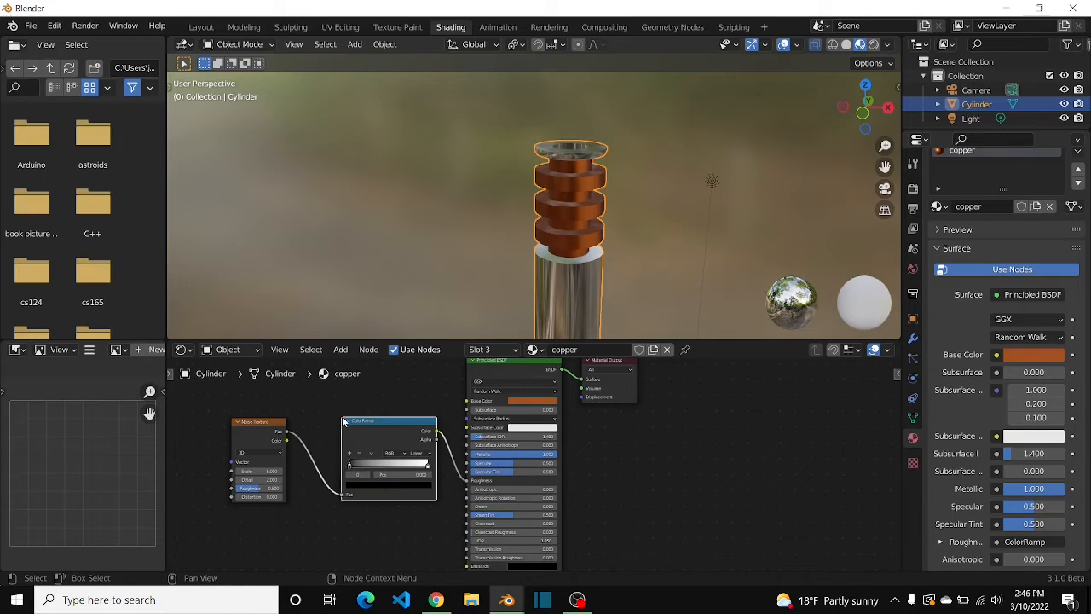
Darken the ColorRamp's white stop to a light grey and inspect the copper rings up close.
left_click(426, 465)
left_click(425, 488)
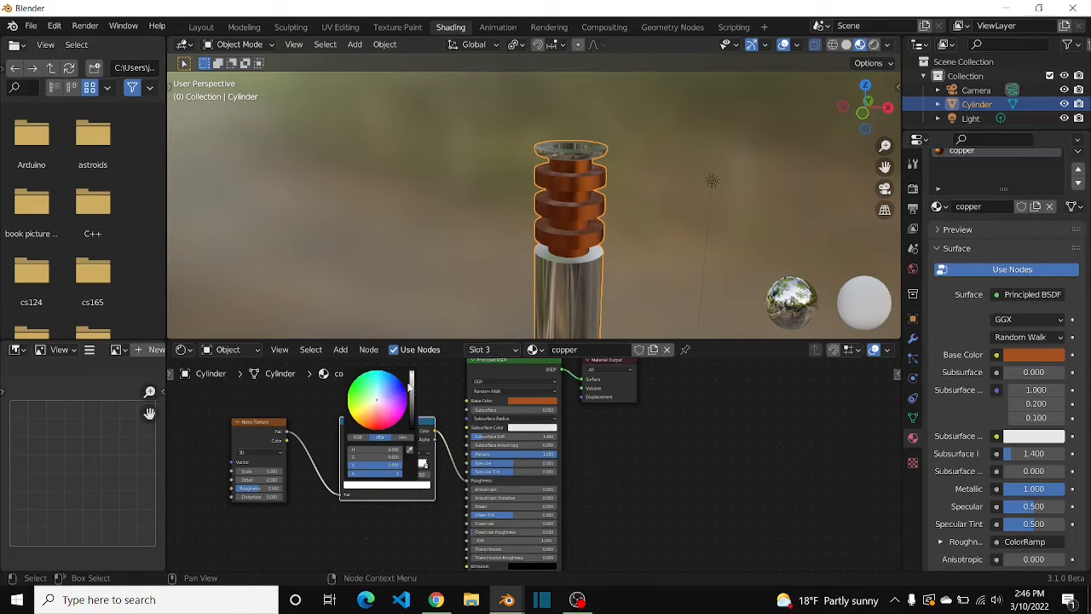
mouse_move(412, 392)
left_mouse_down()
mouse_move(413, 411)
mouse_move(413, 380)
left_mouse_up()
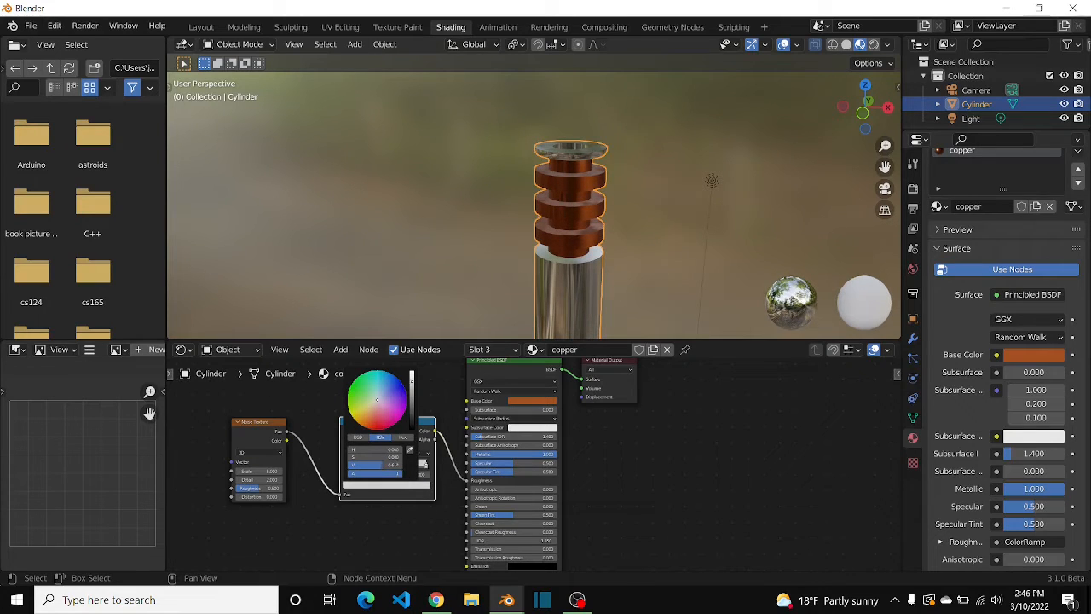
left_click(677, 216)
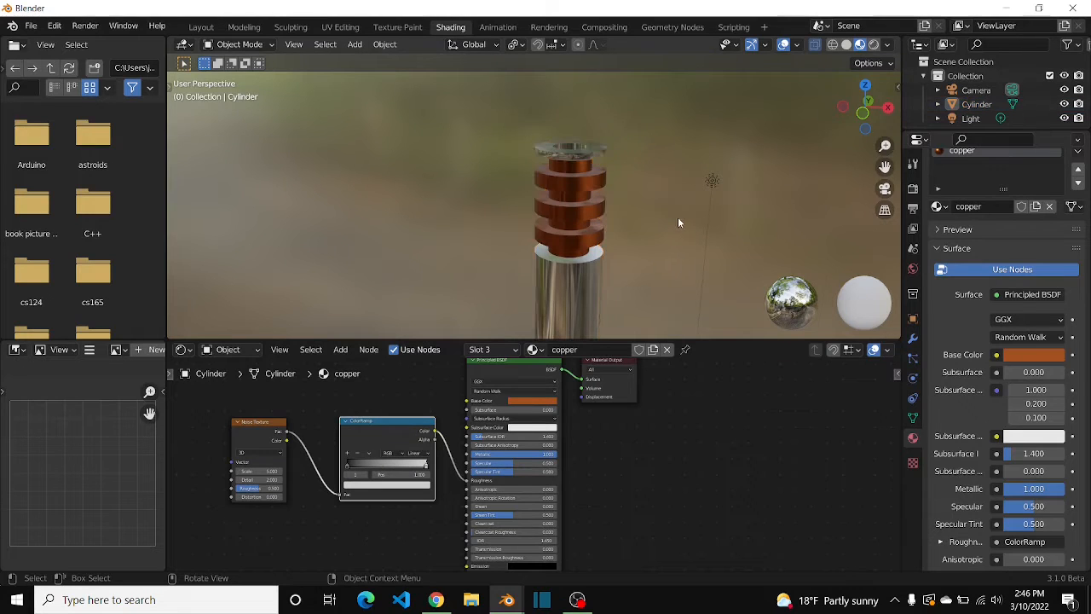
scroll(677, 219, "up", 5)
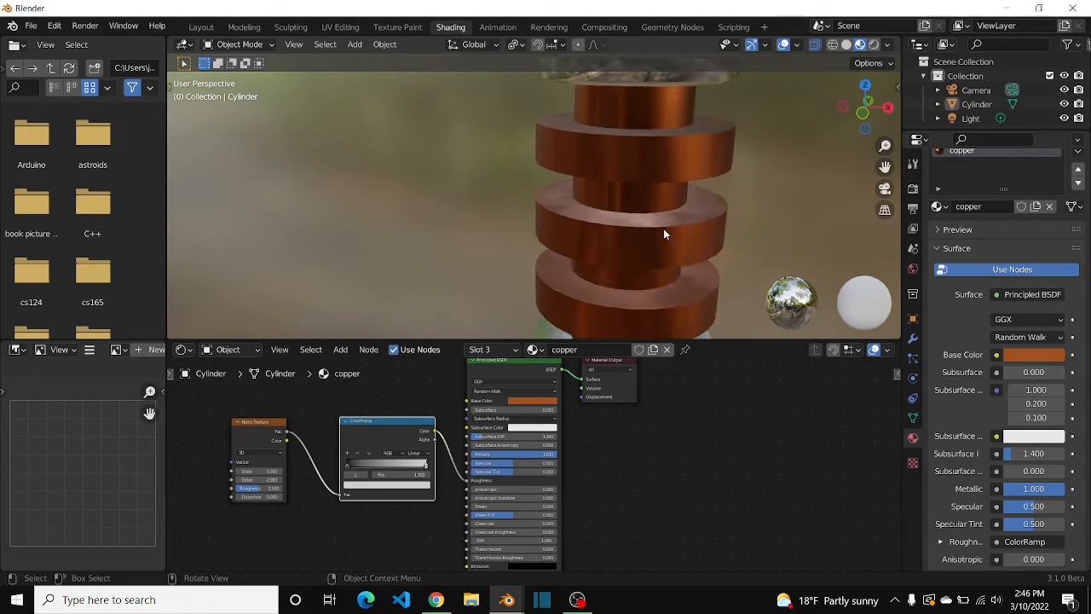
scroll(663, 229, "down", 1)
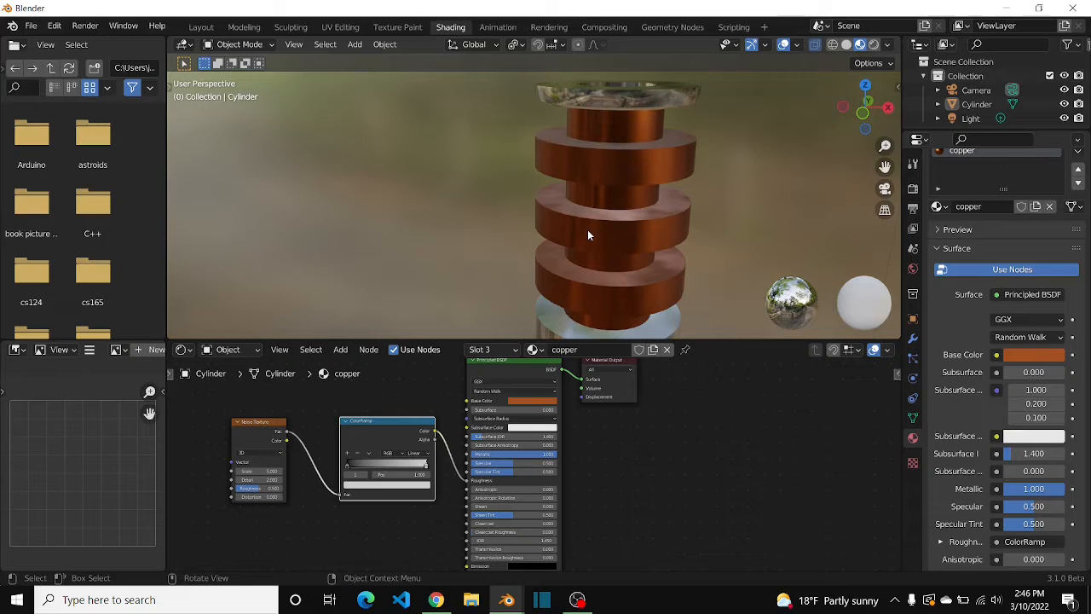
Bevel the upper and lower outer edge loops of all three copper rings about 0.07 m wide with 2 segments, and return to Object Mode.
left_click(588, 235)
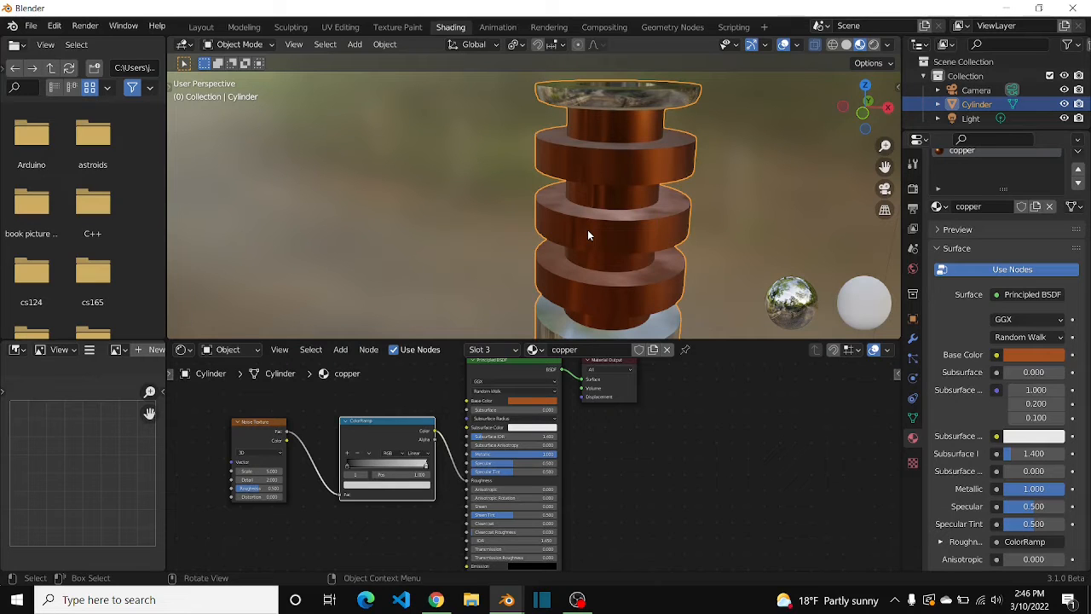
key("Tab")
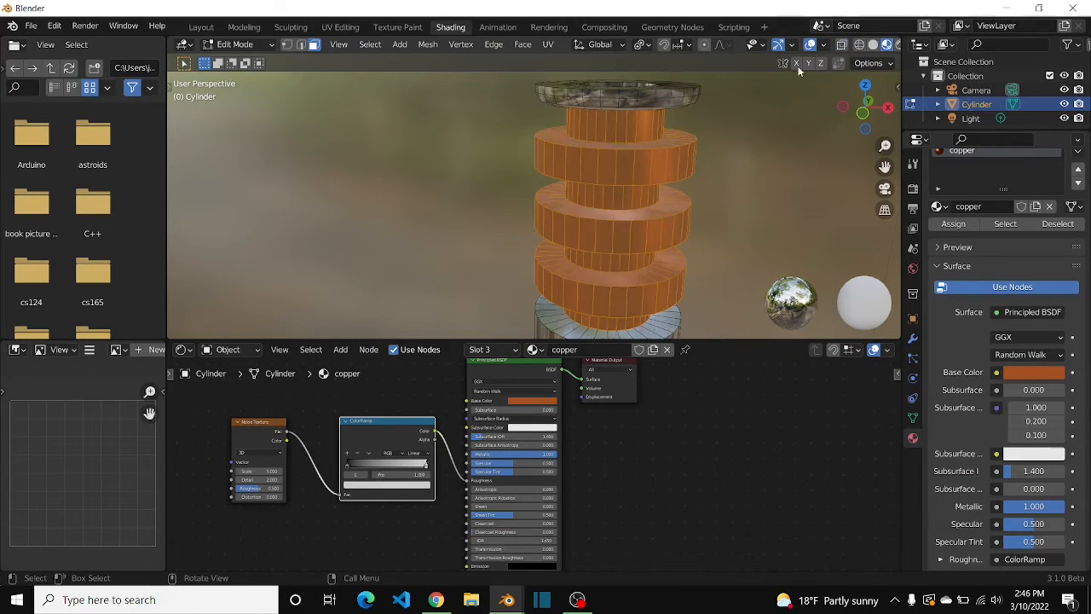
left_click(659, 149)
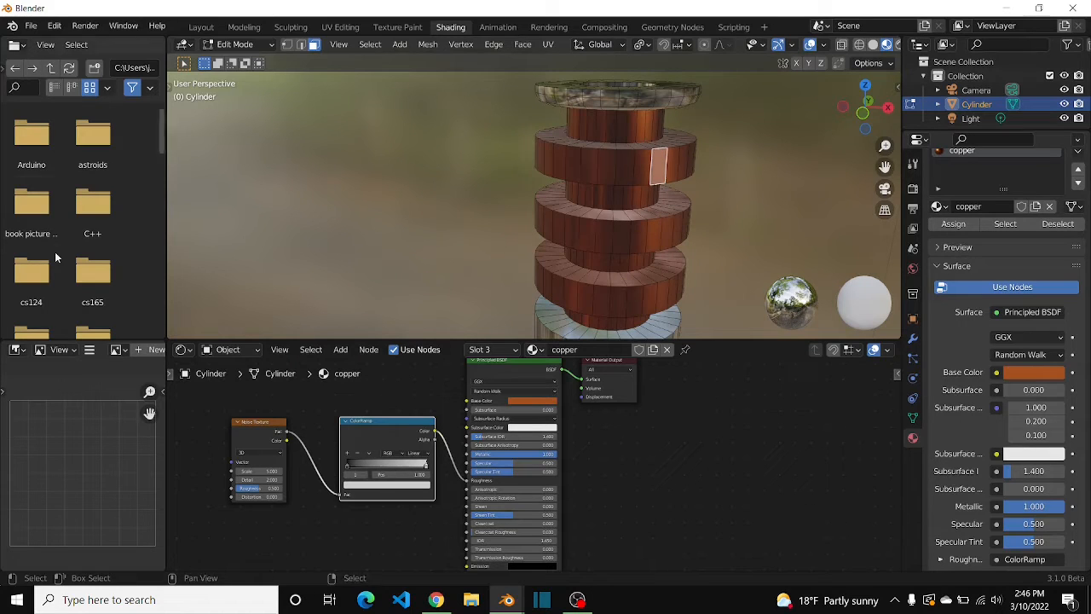
key("2")
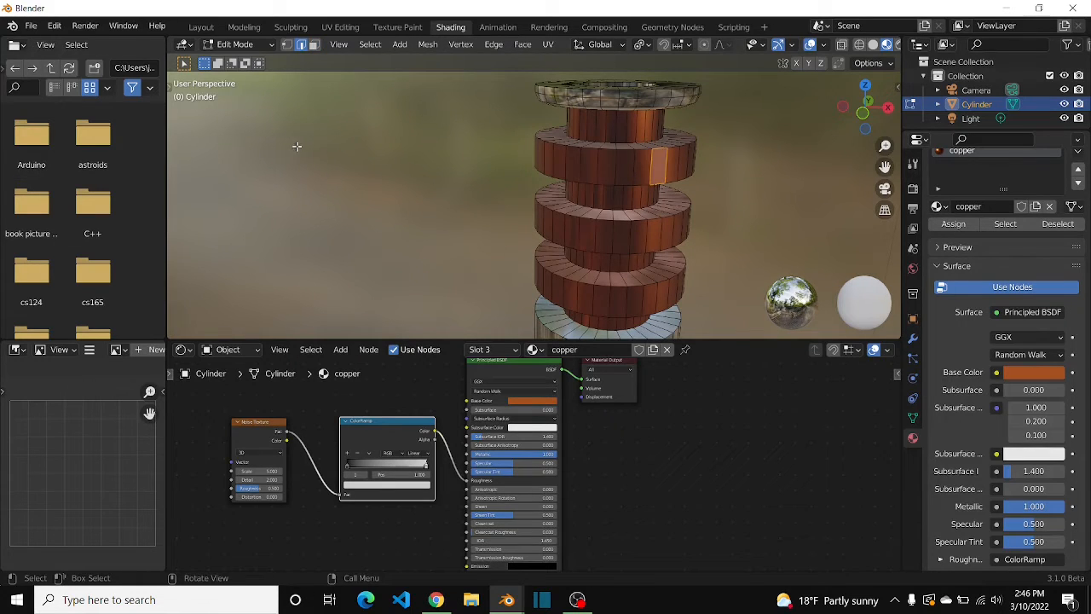
left_click(653, 149, "alt")
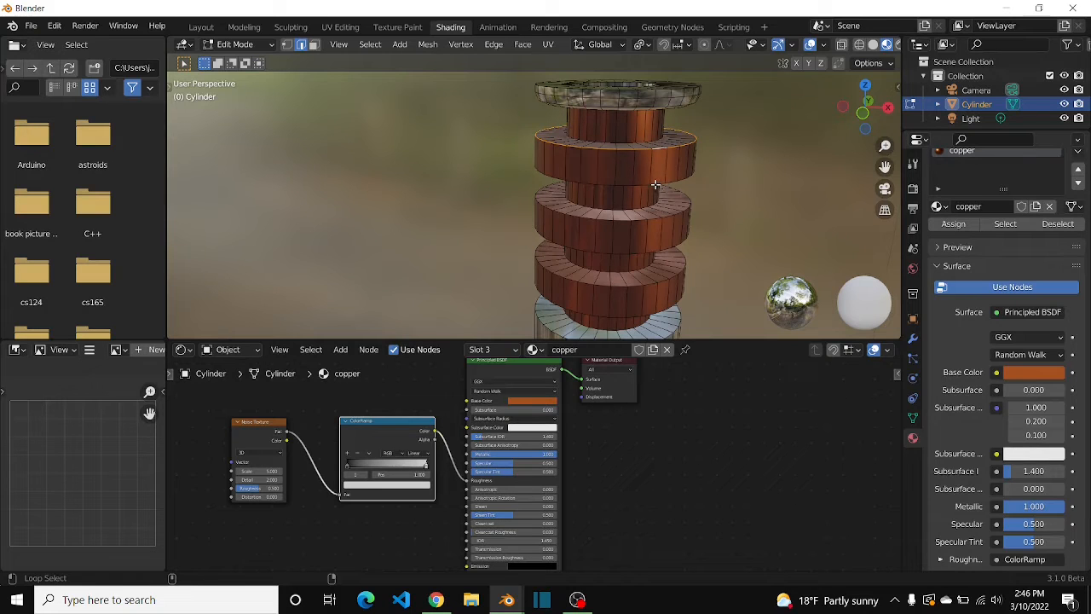
left_click(655, 185, "alt+shift")
left_click(652, 221, "alt+shift")
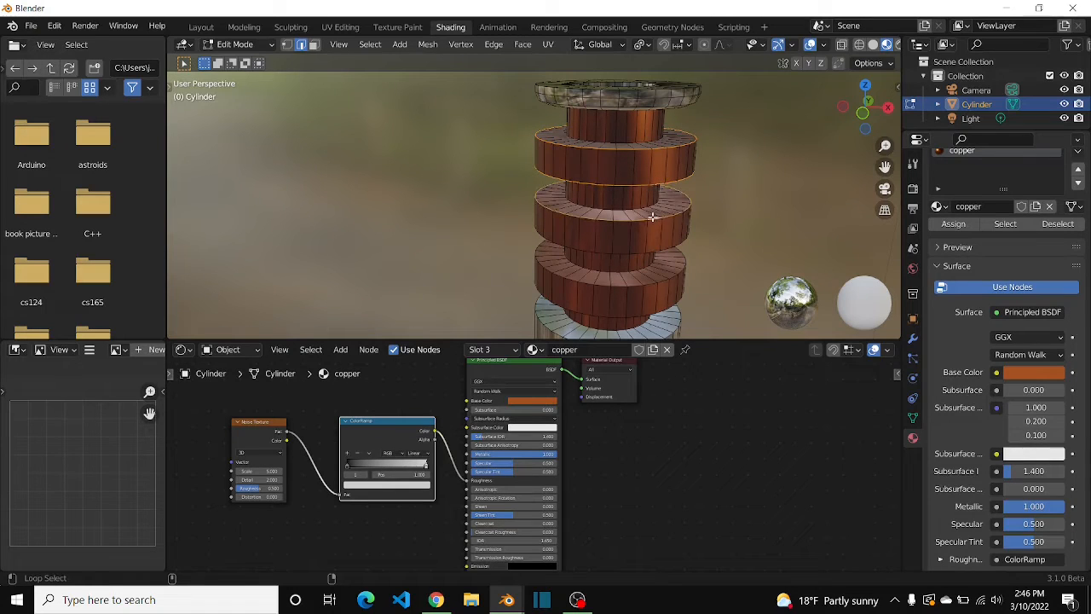
left_click(652, 250, "alt+shift")
left_click(650, 287, "alt+shift")
left_click(649, 314, "alt+shift")
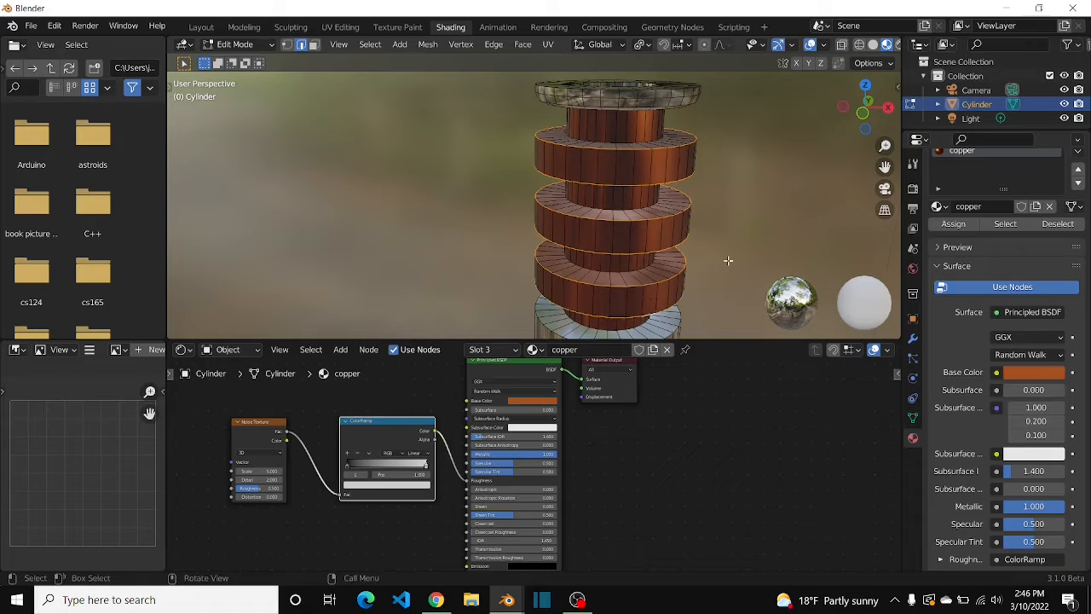
key("ctrl+b")
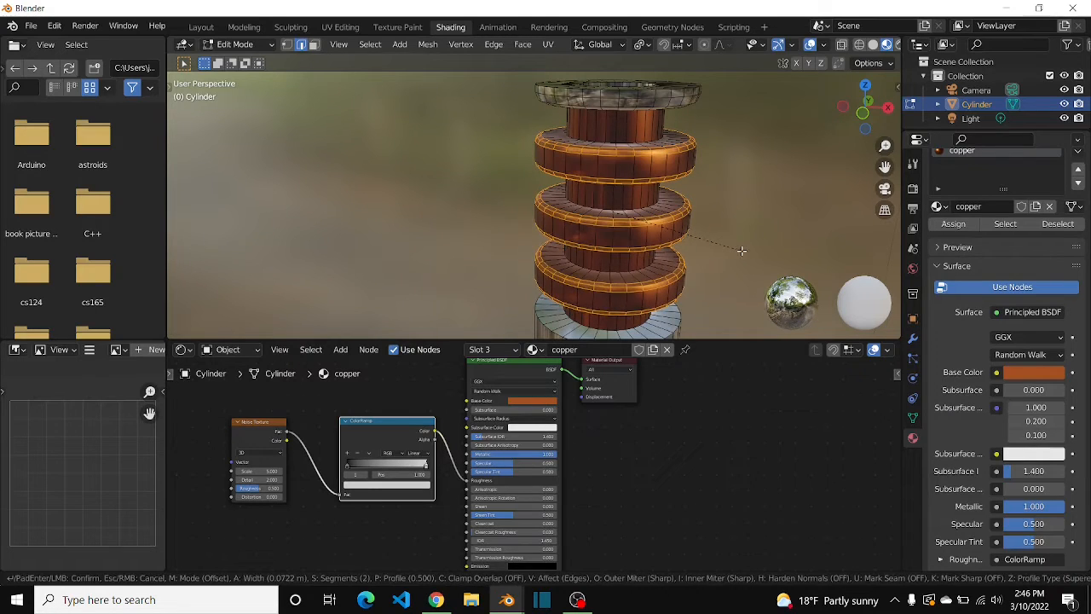
left_click(741, 251)
key("Tab")
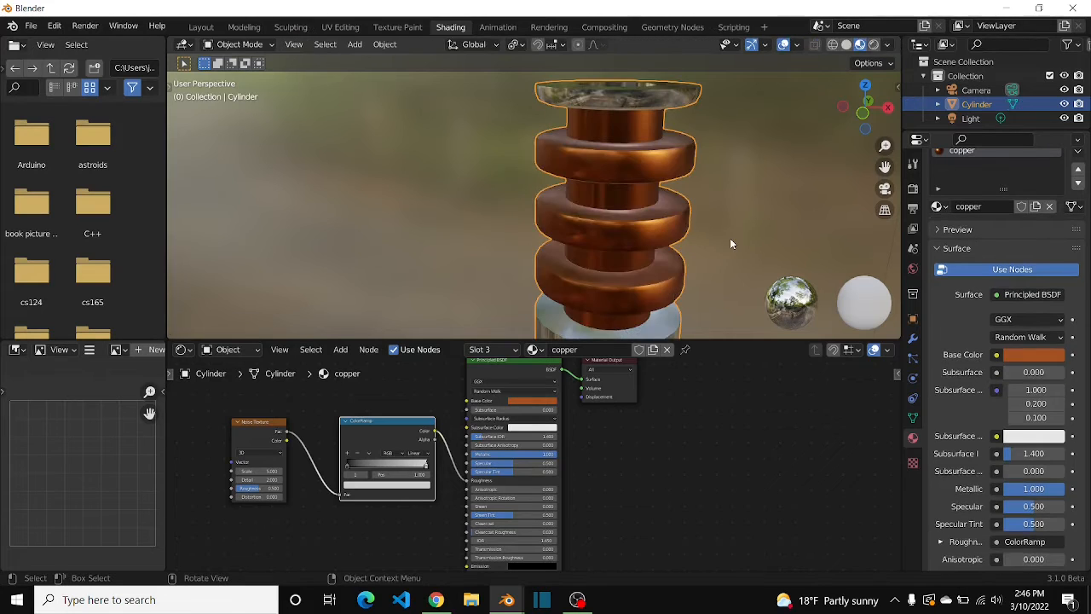
scroll(731, 166, "down", 3)
scroll(731, 167, "up", 2)
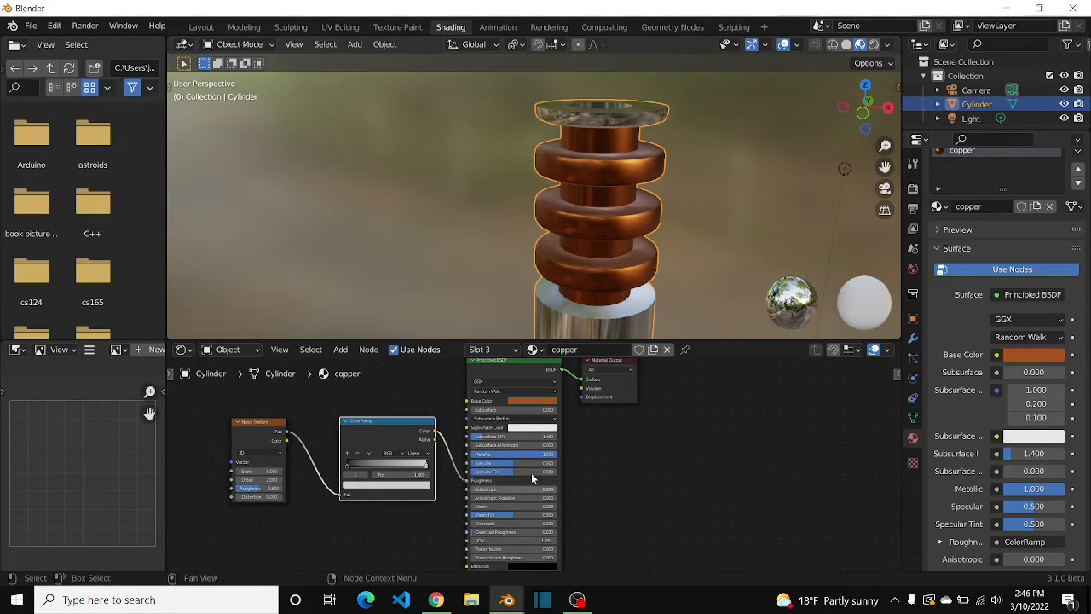
left_click_drag(649, 505, 695, 474)
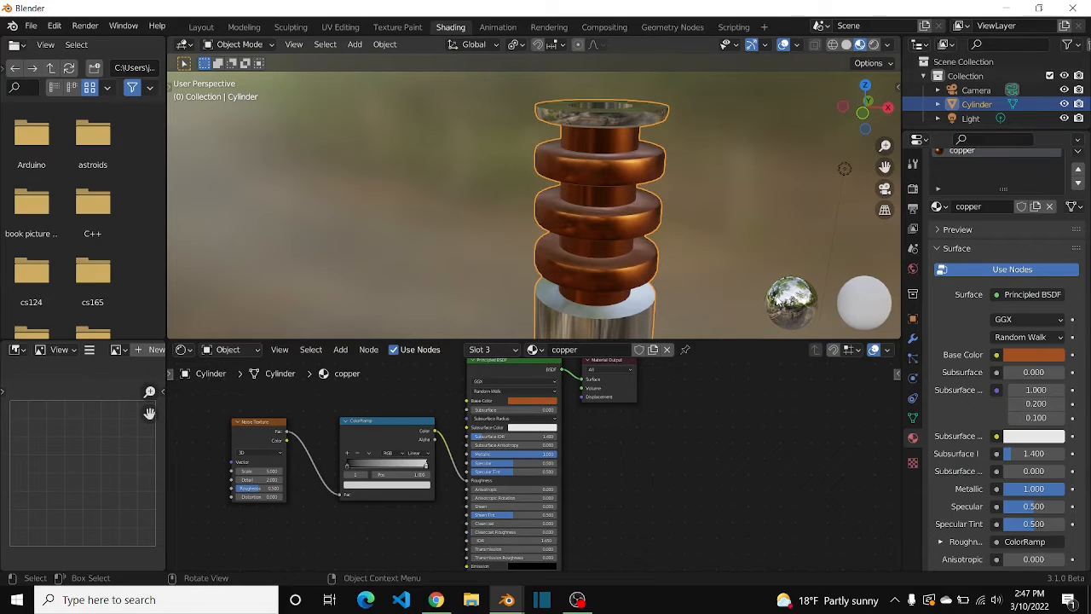
scroll(674, 289, "down", 5)
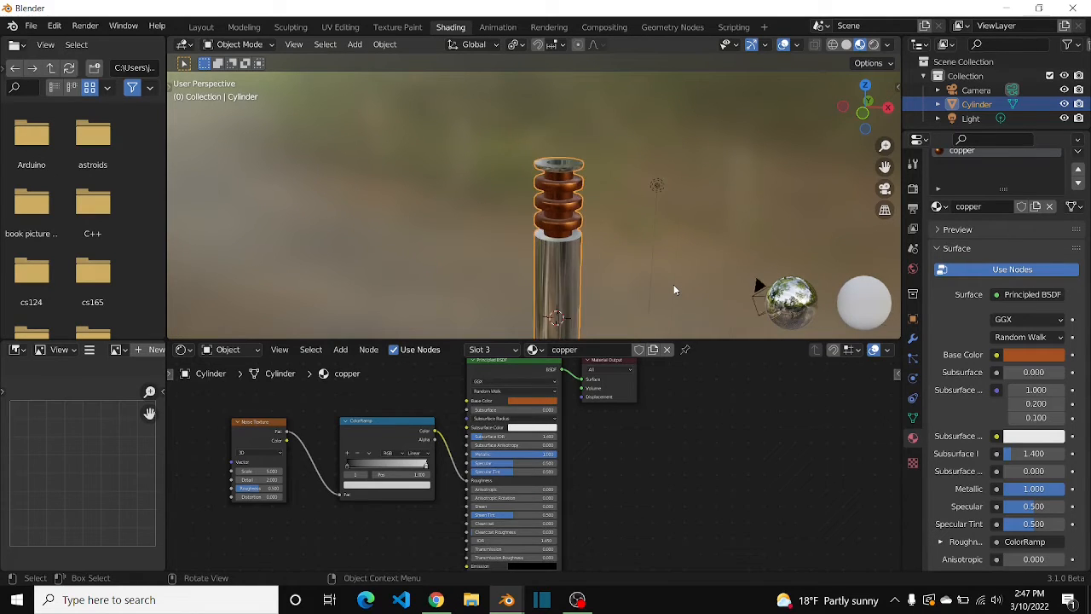
key("Tab")
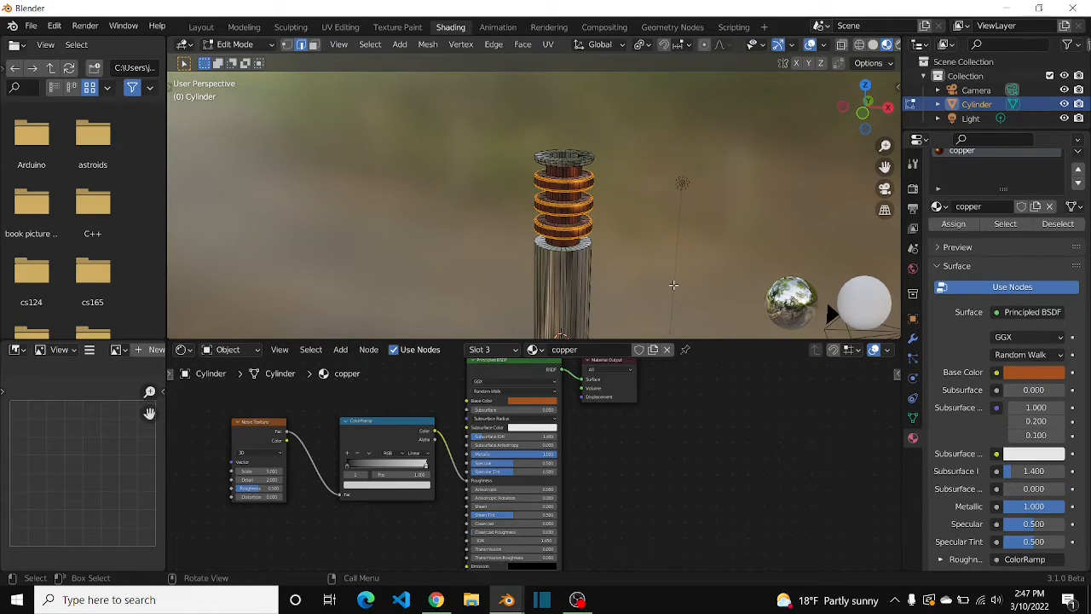
key("Tab")
scroll(673, 289, "down", 5)
scroll(674, 290, "up", 1)
key("shift+a")
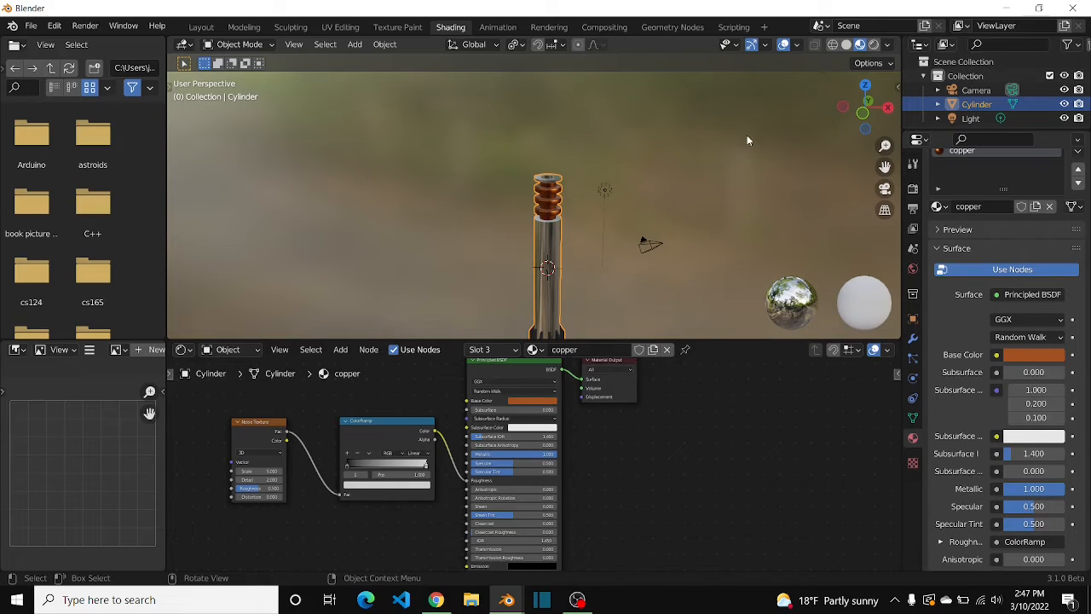
left_click(748, 138)
scroll(583, 160, "up", 4)
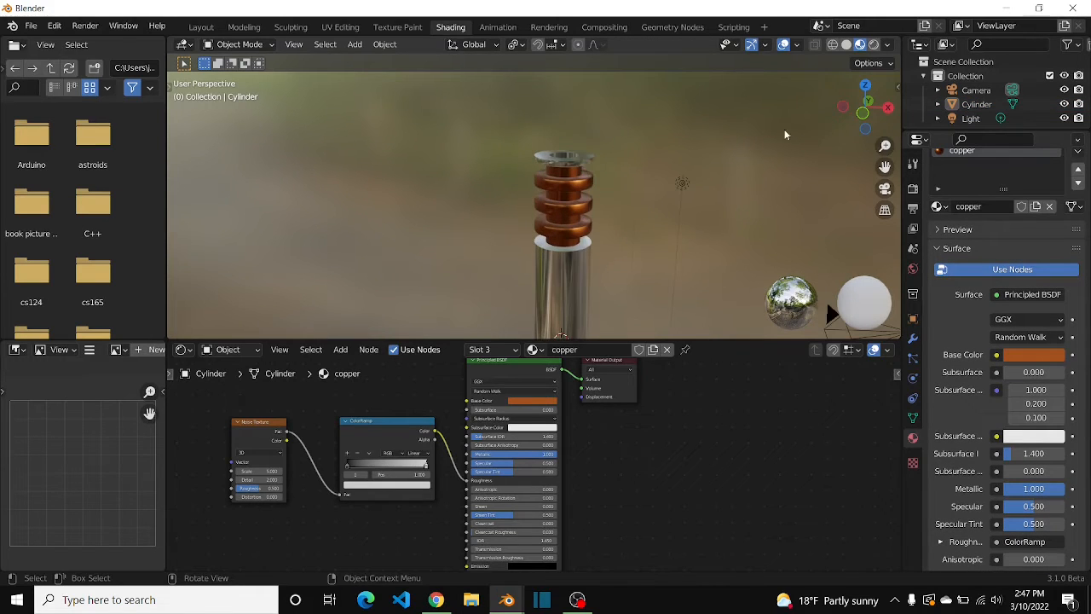
Add a cube mesh to the scene in front view.
left_click_drag(866, 104, 852, 111)
middle_click_drag(520, 284, 548, 311)
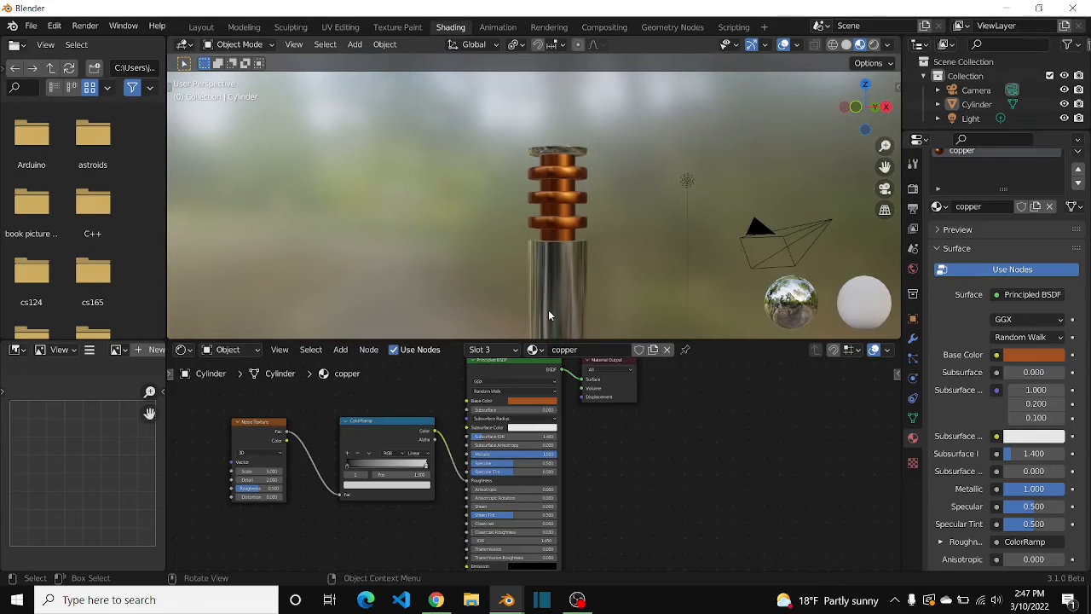
left_click(857, 109)
key("shift+a")
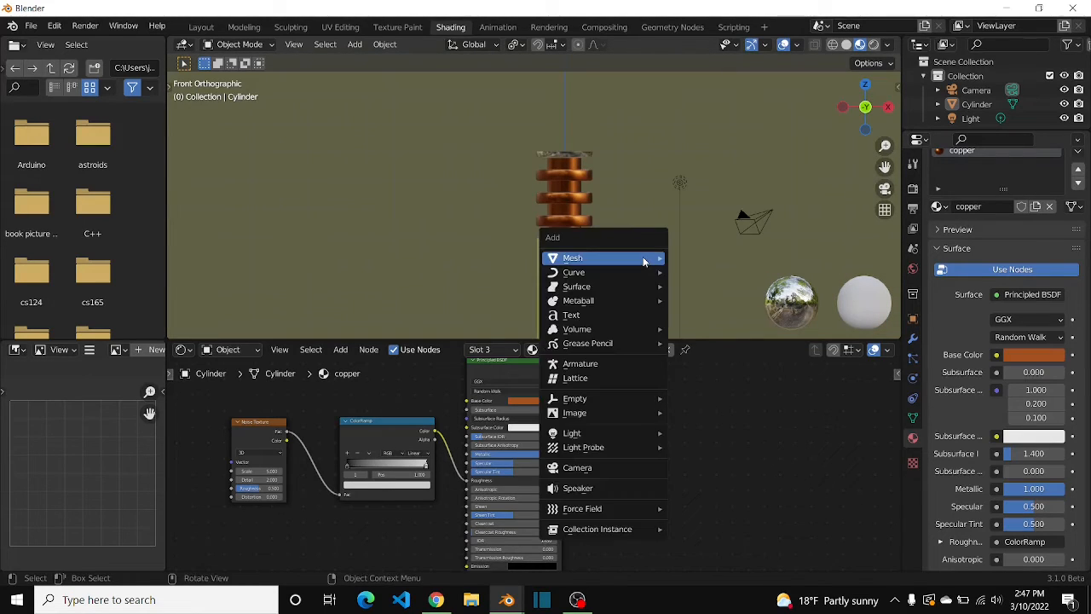
mouse_move(643, 258)
left_click(726, 271)
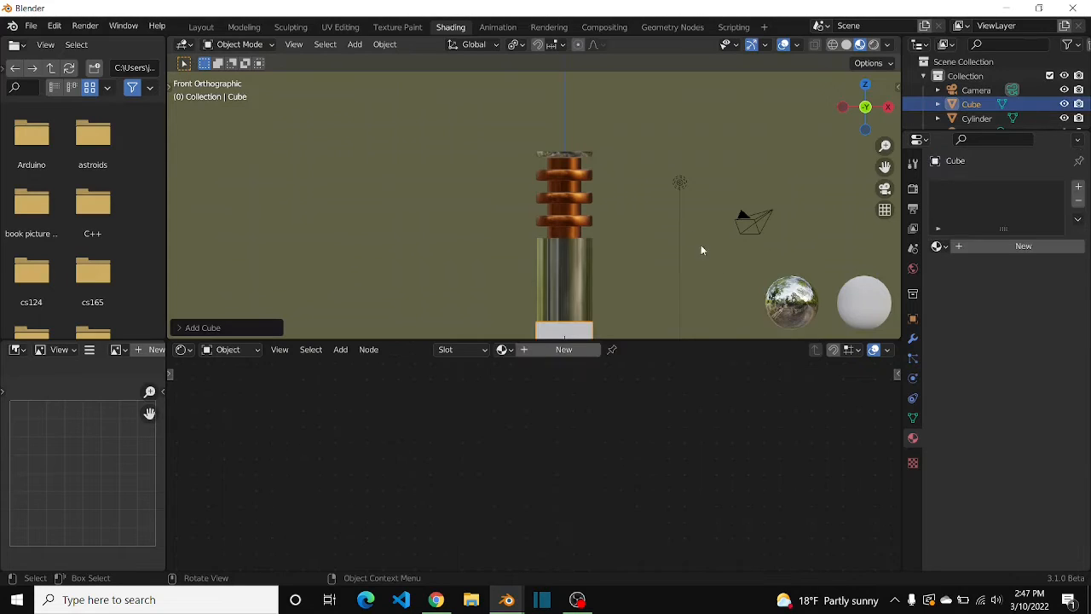
key("g")
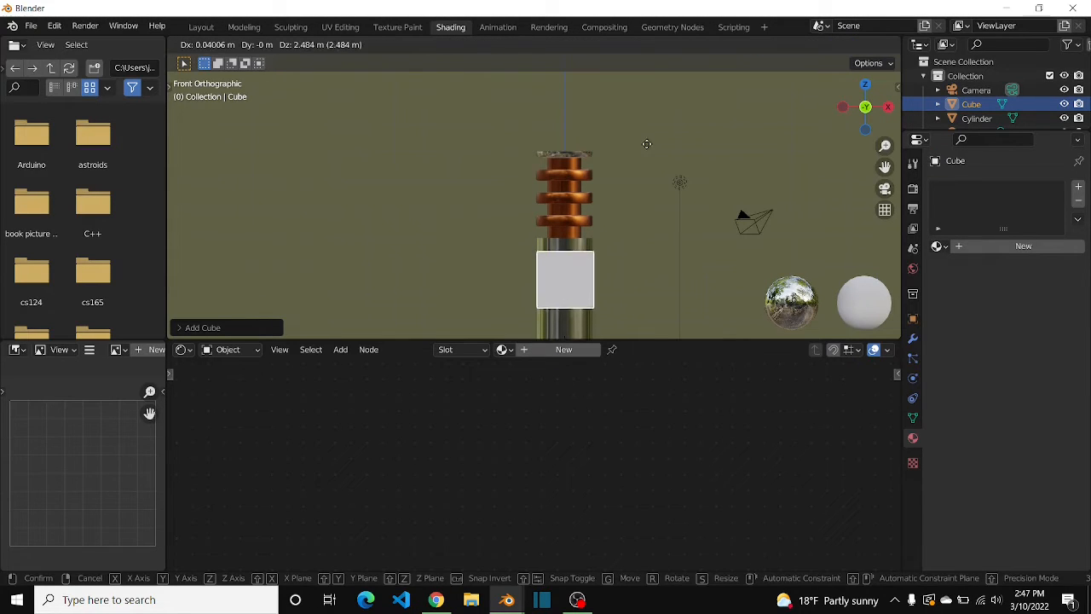
left_click(646, 138)
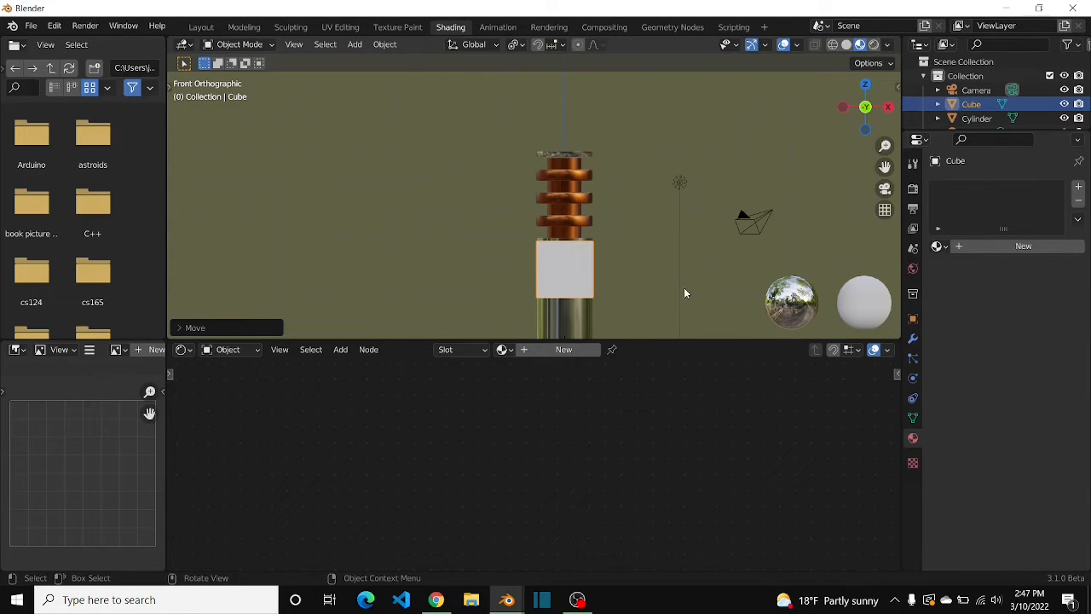
key("ctrl+z")
Raise the cube along the Z axis by about 2.5 m, to just below the copper rings.
key("g")
key("z")
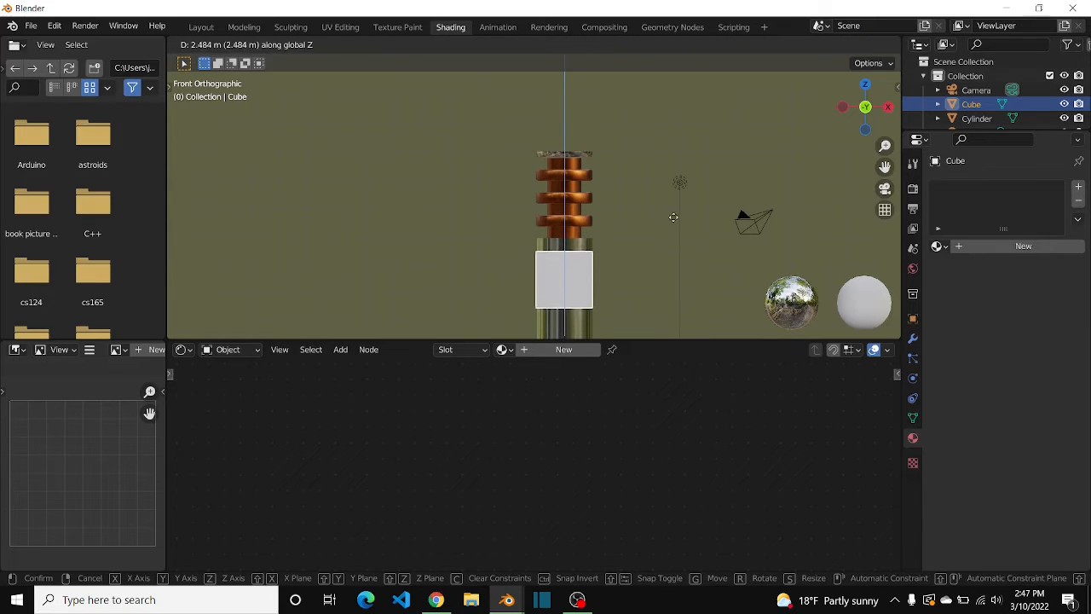
left_click(674, 217)
In back view, shift the cube along the positive X axis until nearly half of it protrudes from the cylinder's side.
left_click(865, 106)
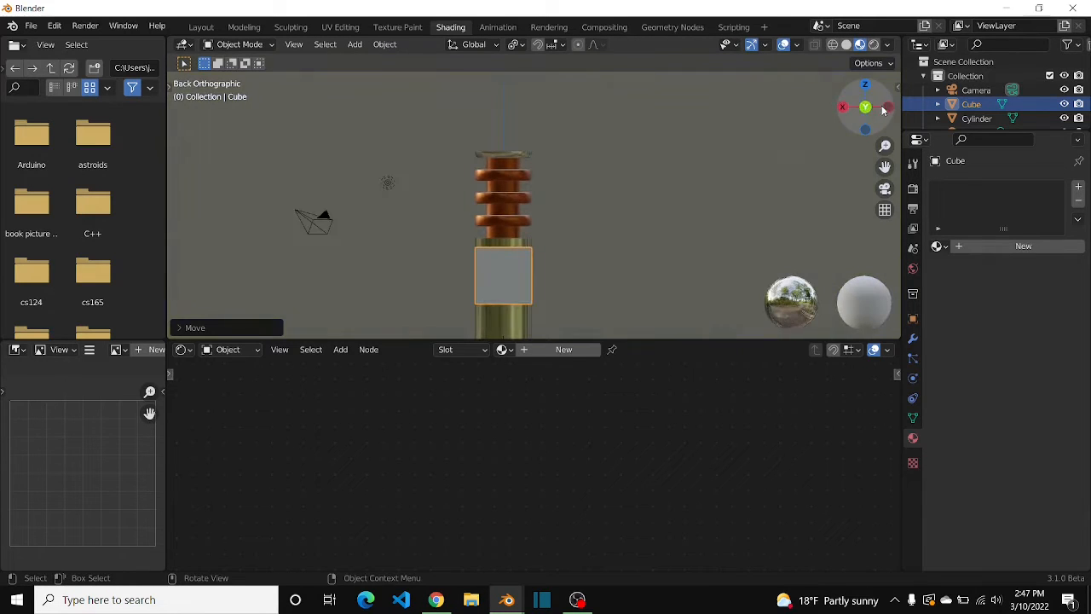
key("g")
key("x")
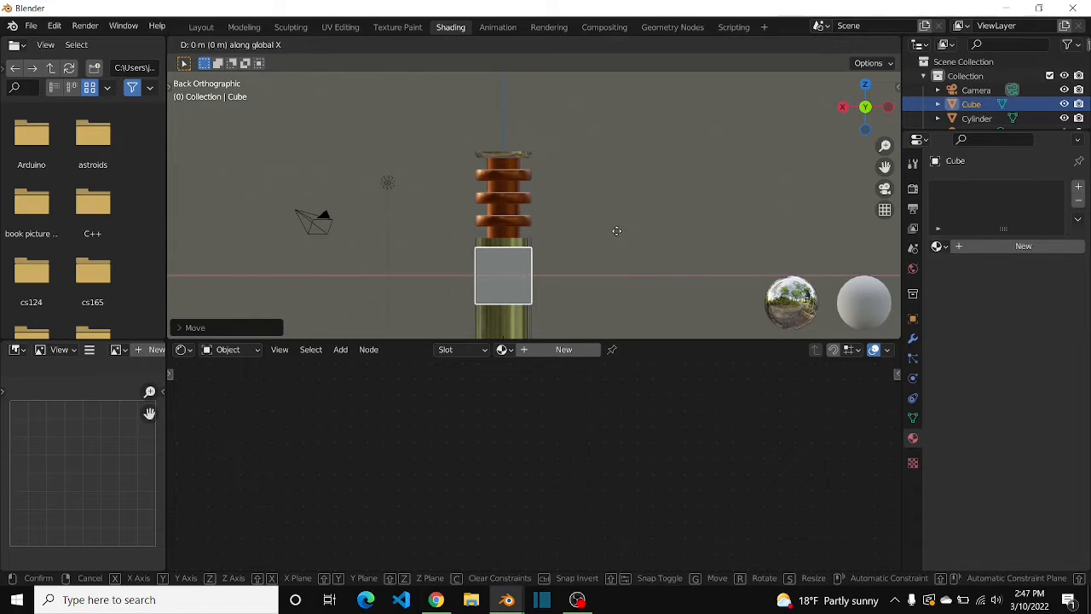
left_click(627, 248)
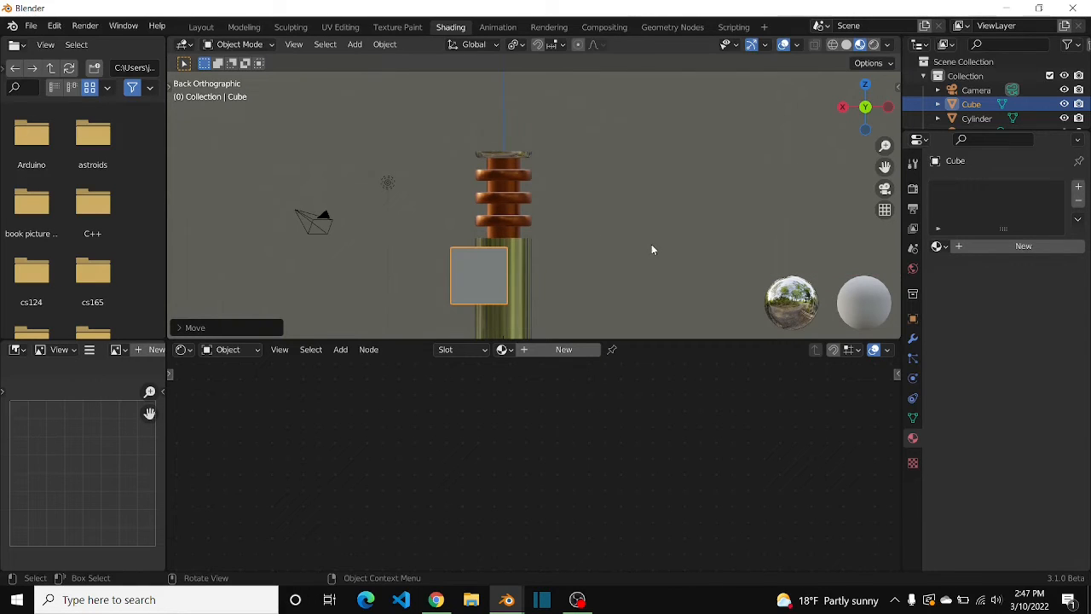
In right view, narrow the cube along the Y axis to about 0.4 of its width and frame it.
left_click(842, 107)
key("s")
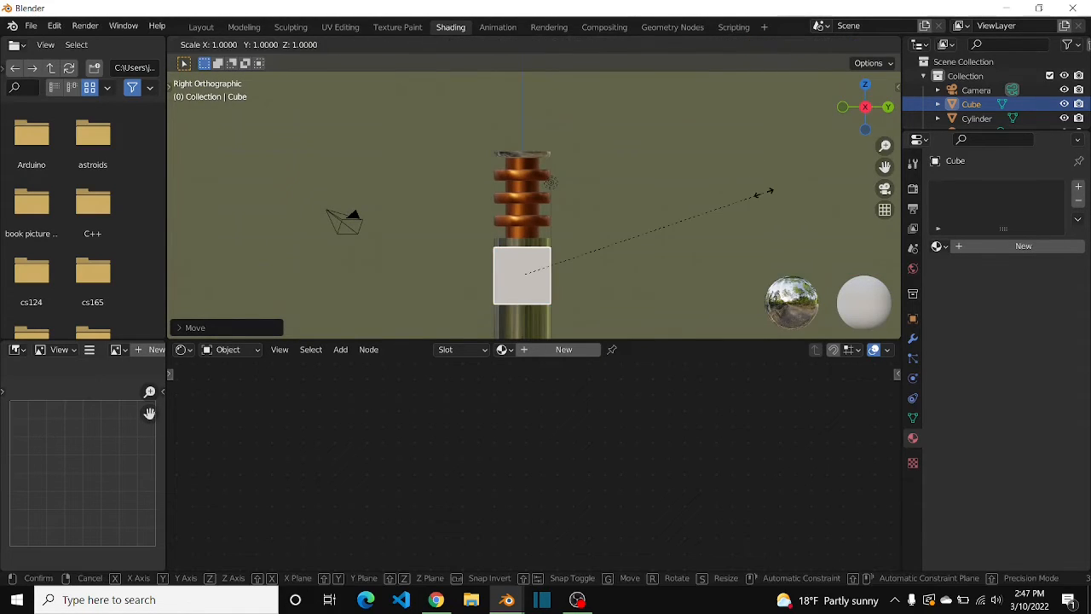
key("y")
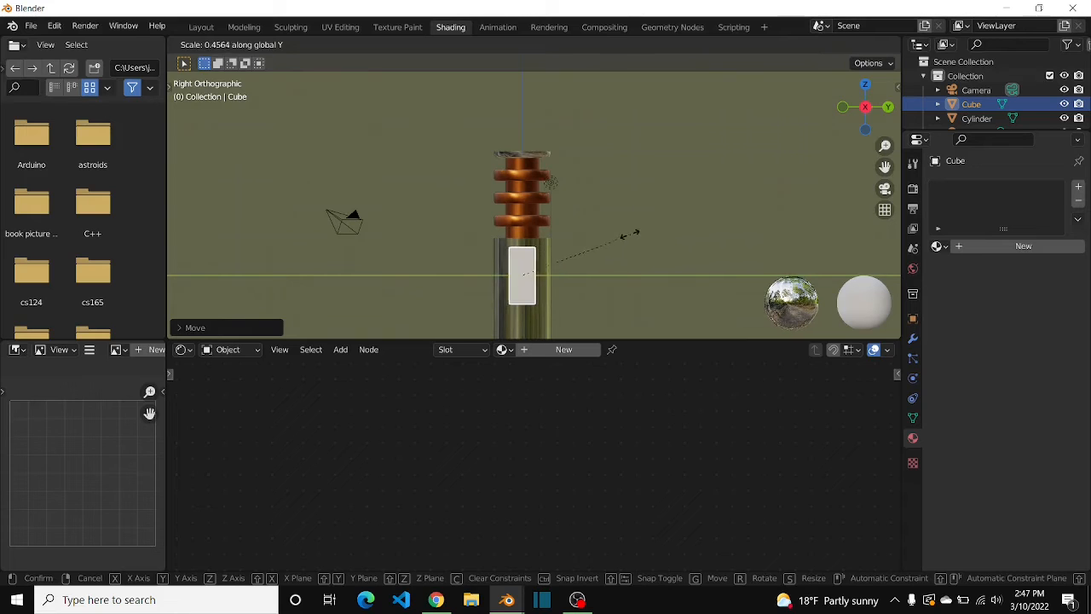
left_click(613, 234)
key("KP_Decimal")
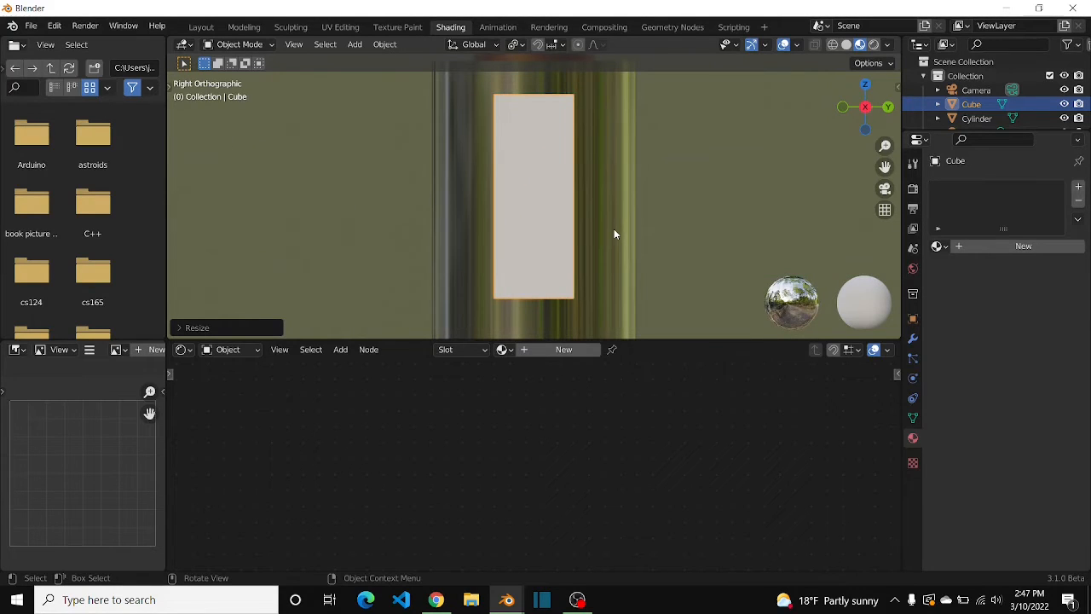
In back view, narrow the cube along the X axis to about 0.39 of its width.
left_click_drag(854, 109, 826, 128)
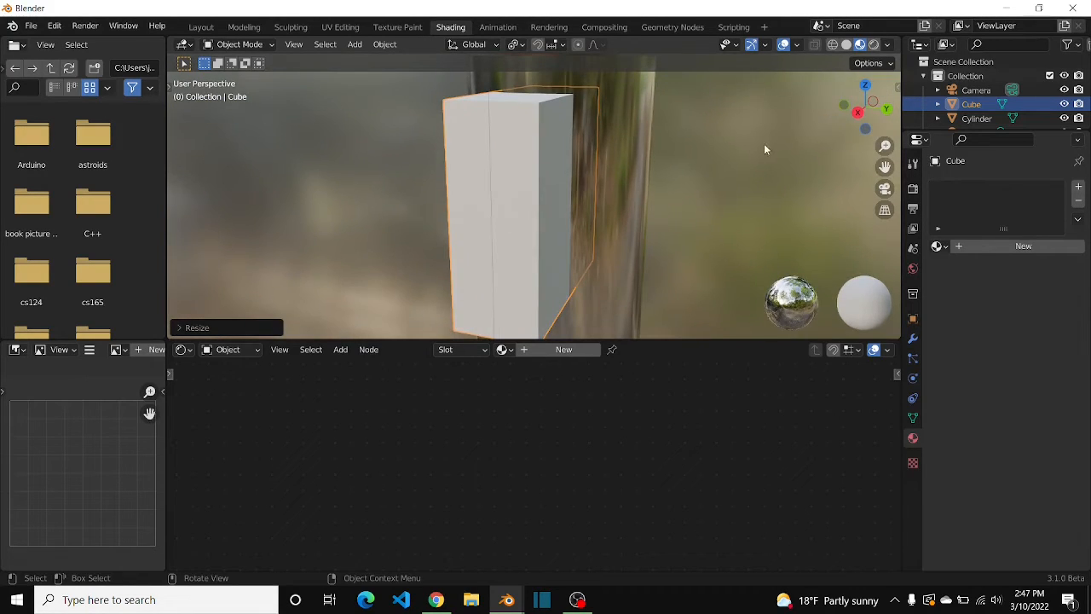
left_click(886, 109)
key("s")
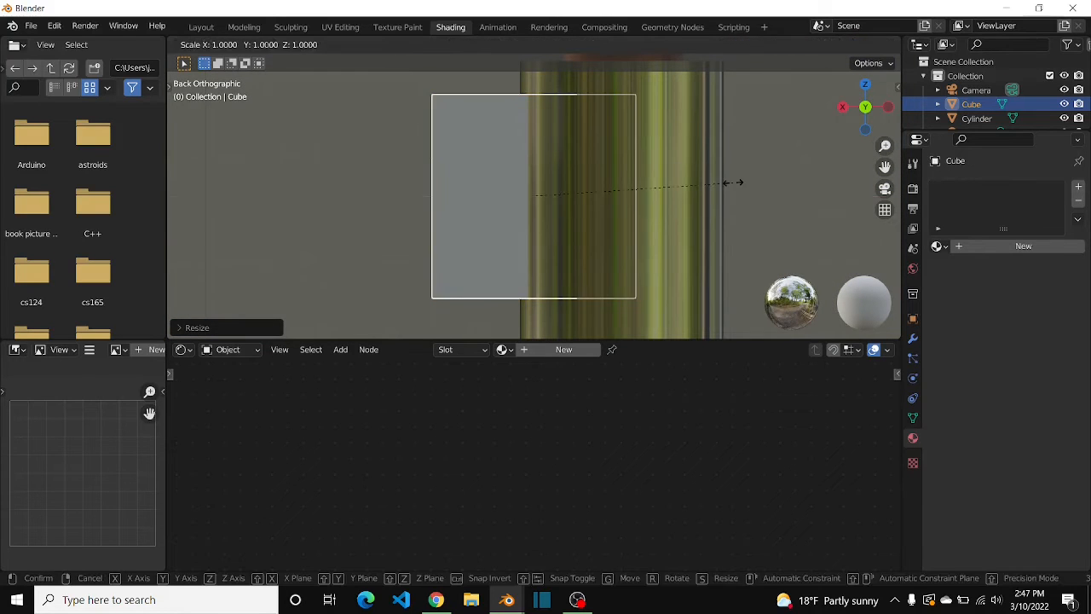
key("x")
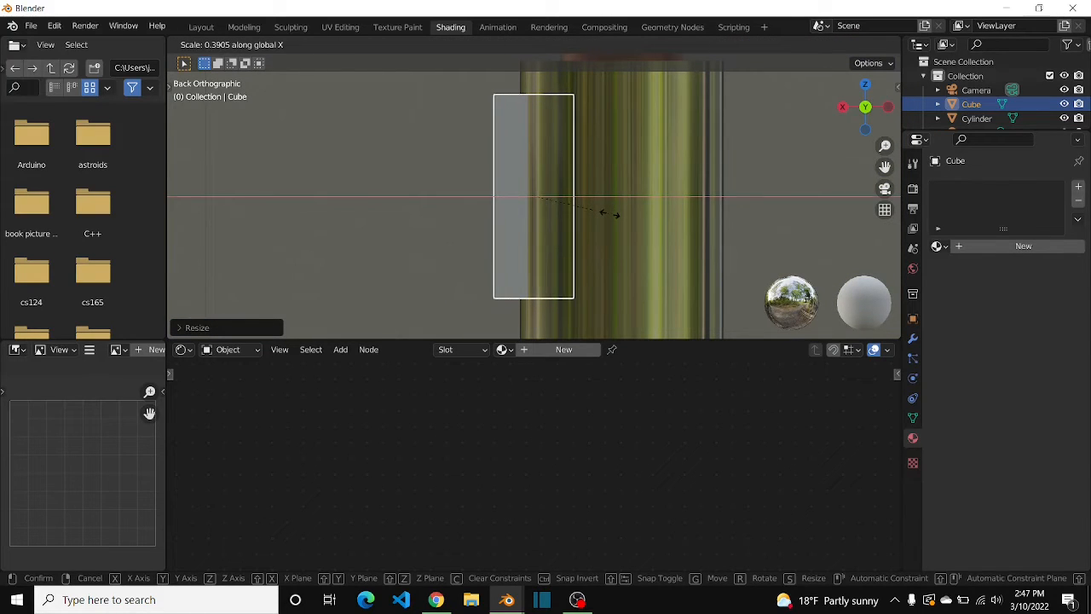
left_click(610, 213)
Assign the existing rubber material to the cube.
left_click_drag(865, 107, 876, 112)
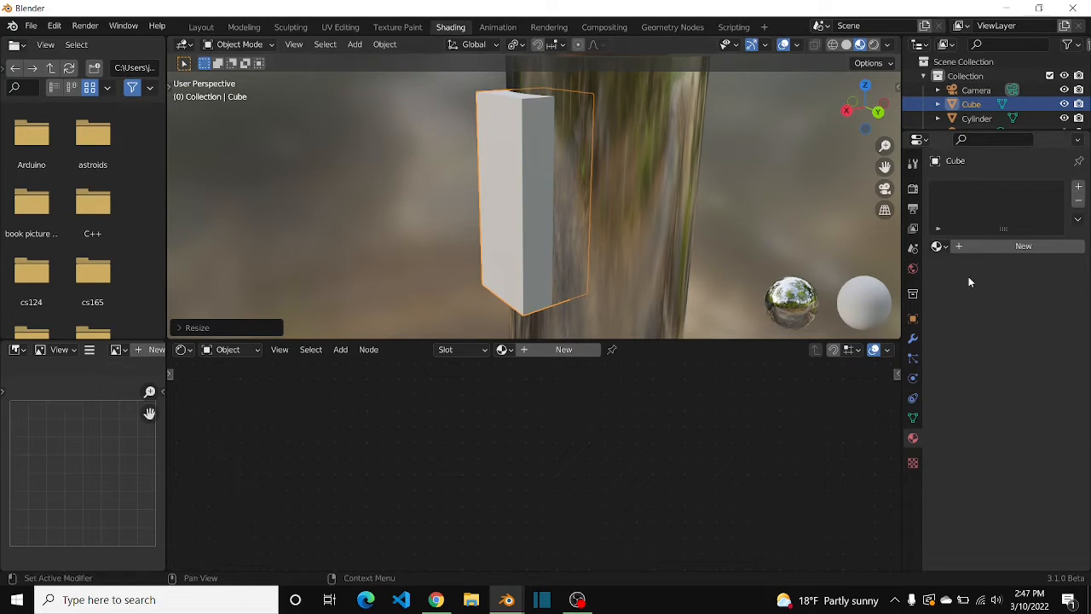
left_click(936, 246)
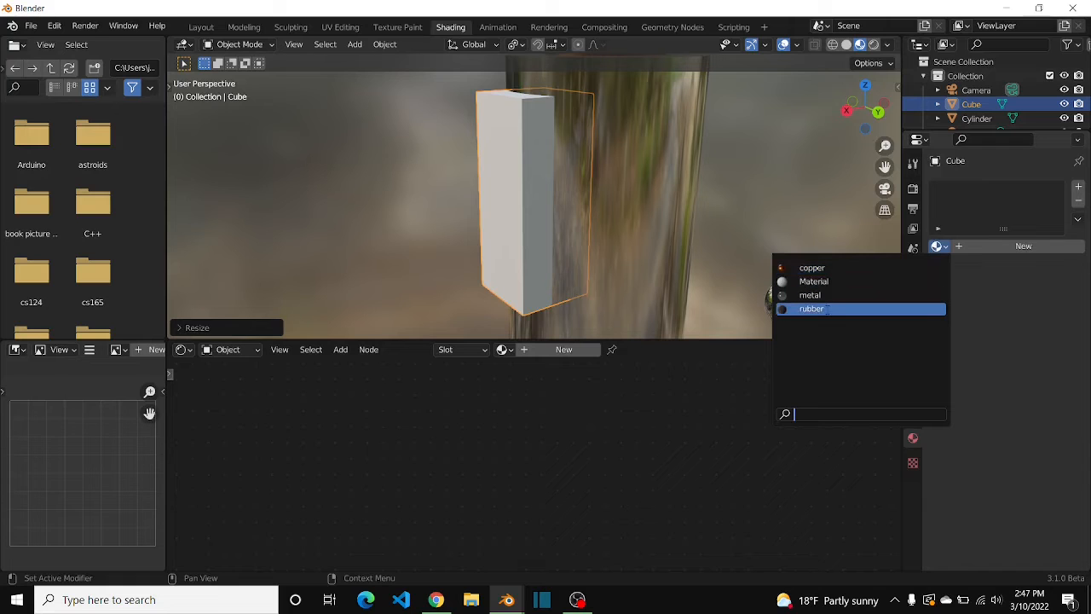
left_click(826, 308)
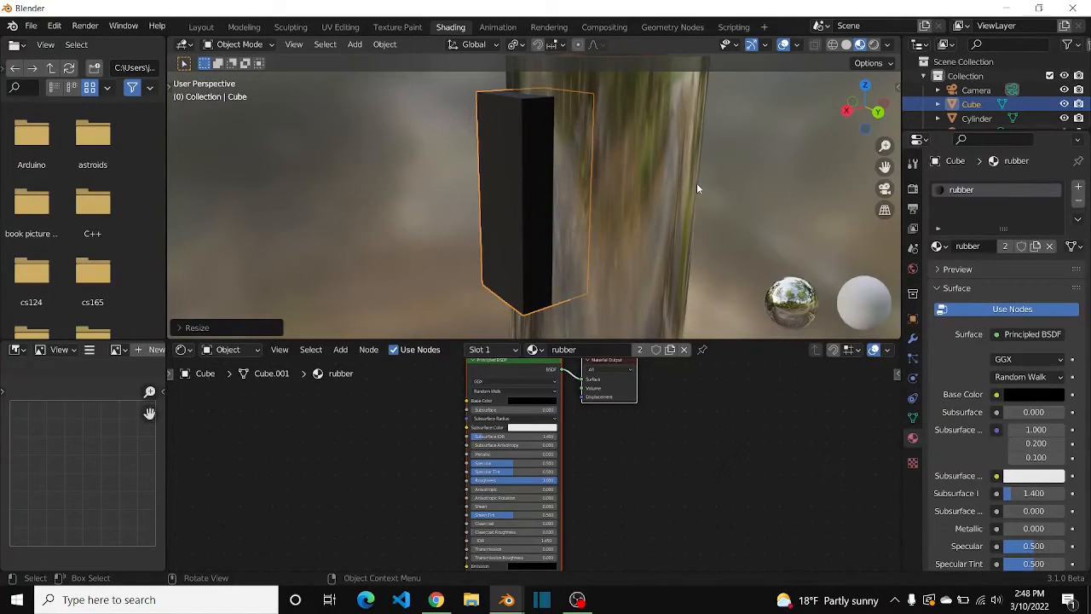
In Edit Mode, divide the box along its height with 10 evenly spaced horizontal loop cuts.
key("Tab")
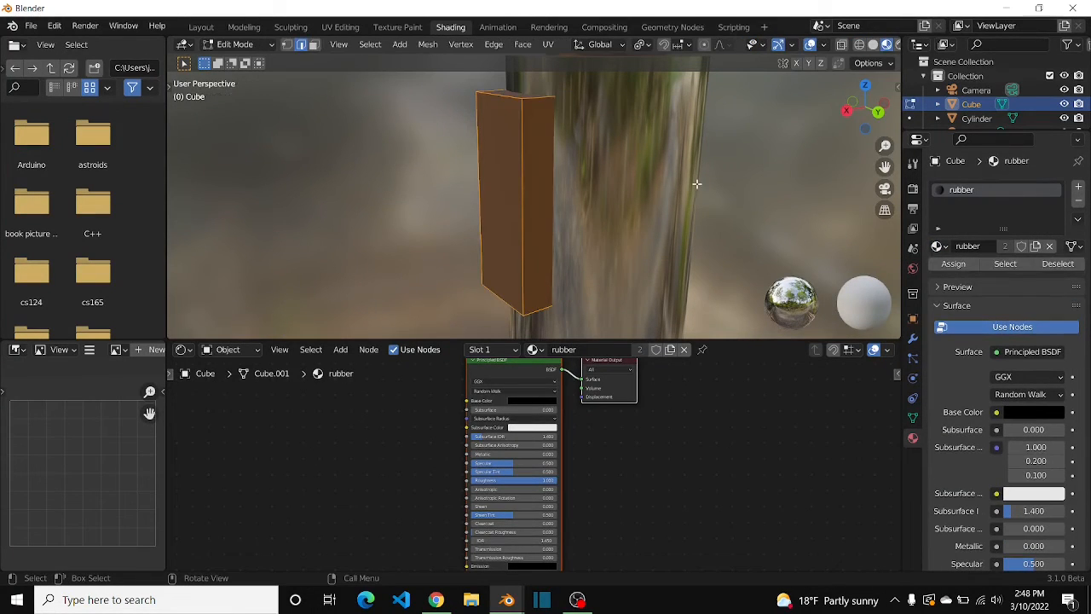
key("3")
left_click(501, 203)
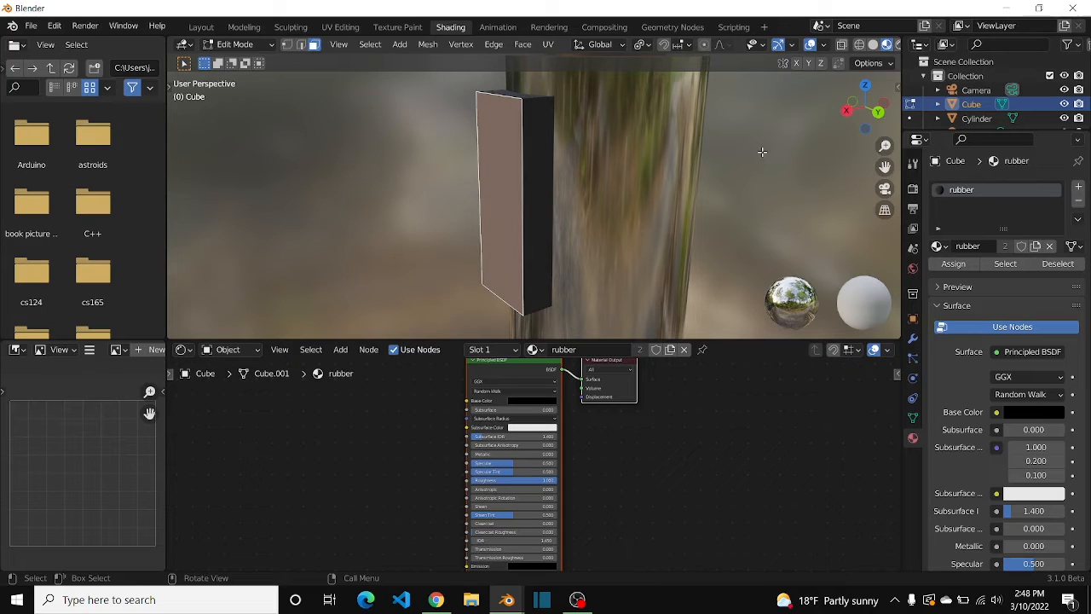
left_click(170, 88)
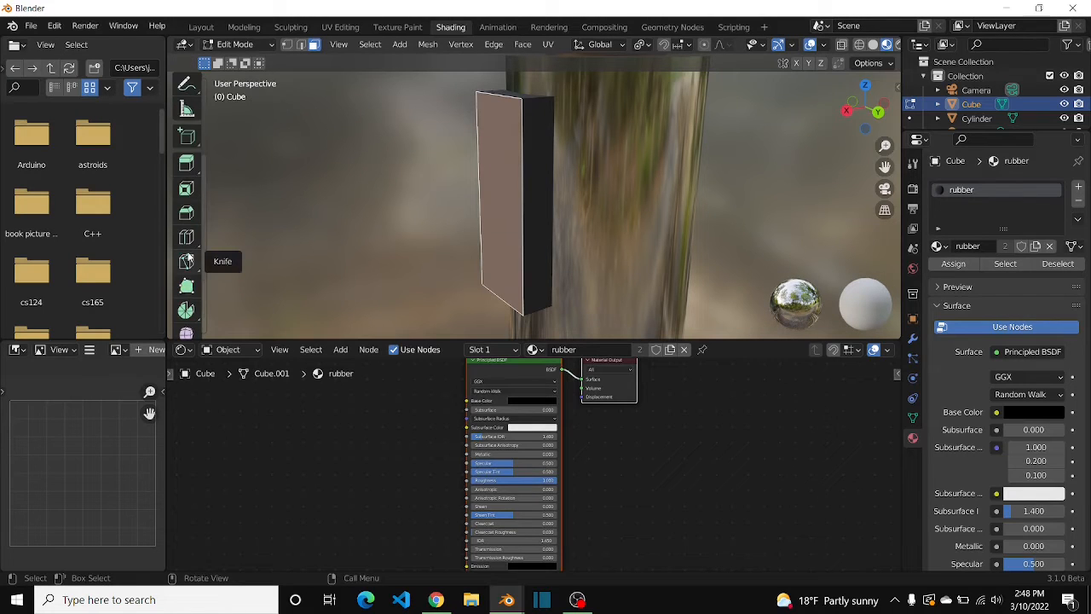
left_click(186, 236)
left_click(531, 141)
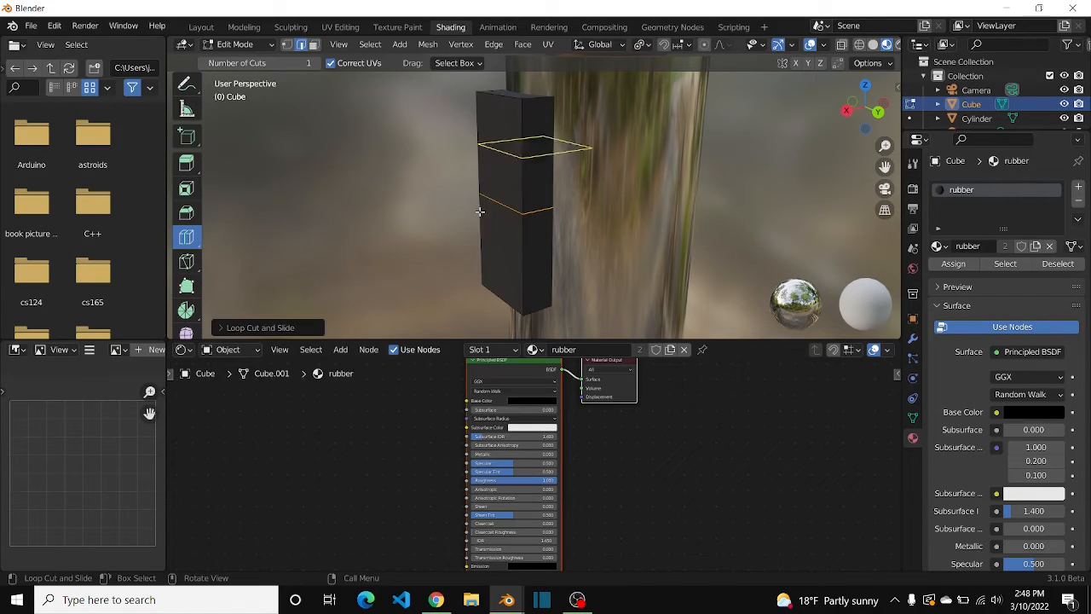
left_click(254, 329)
left_click(349, 215)
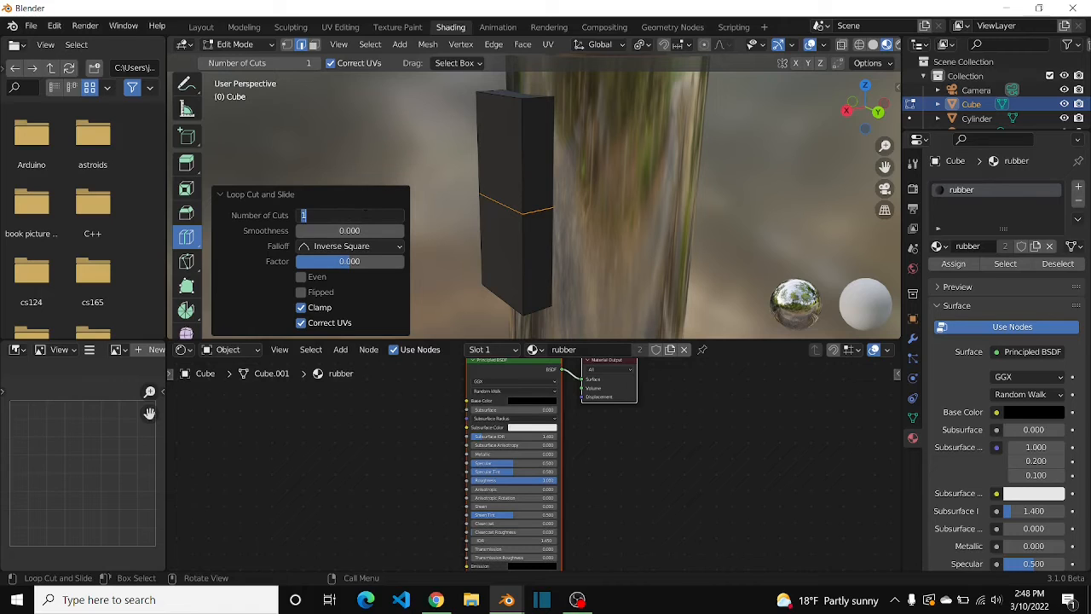
key("Return")
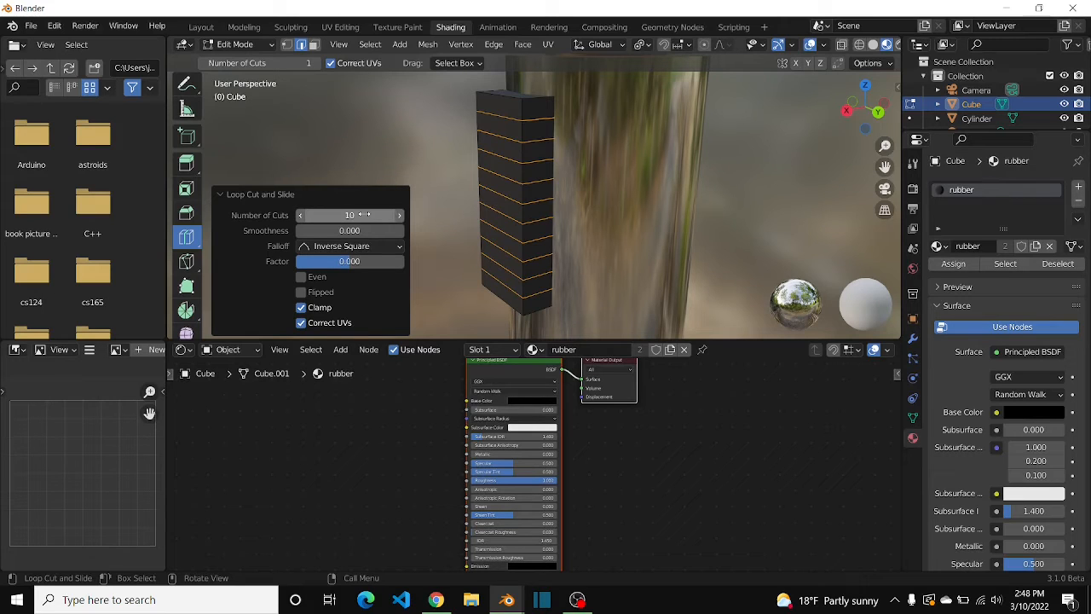
Switch to face selection and return to the box selection tool.
left_click(316, 47)
scroll(199, 125, "up", 3)
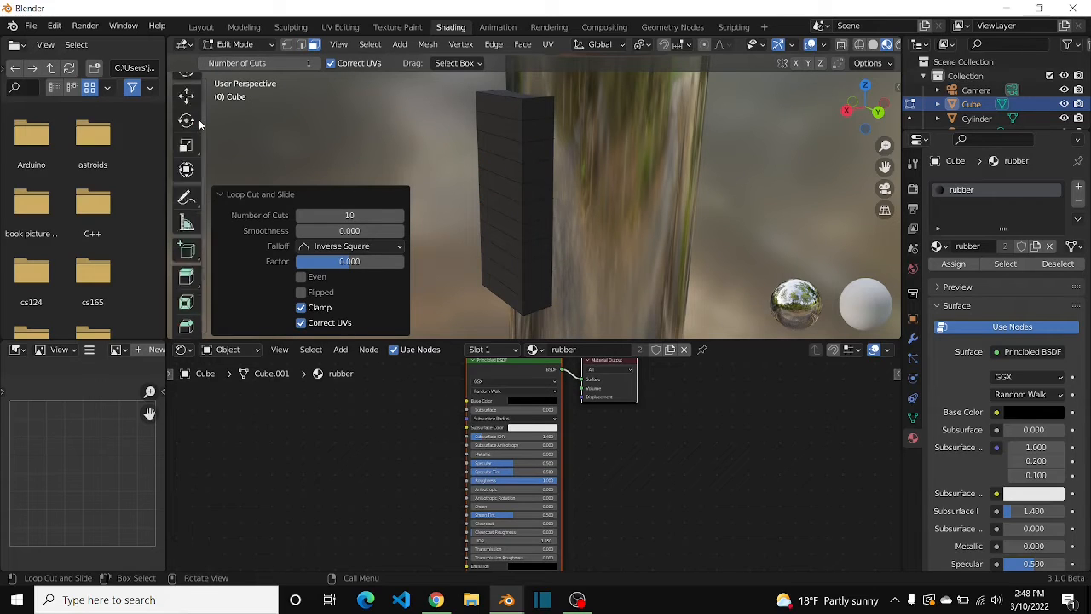
scroll(199, 125, "up", 1)
left_click(187, 89)
left_click(524, 127, "alt")
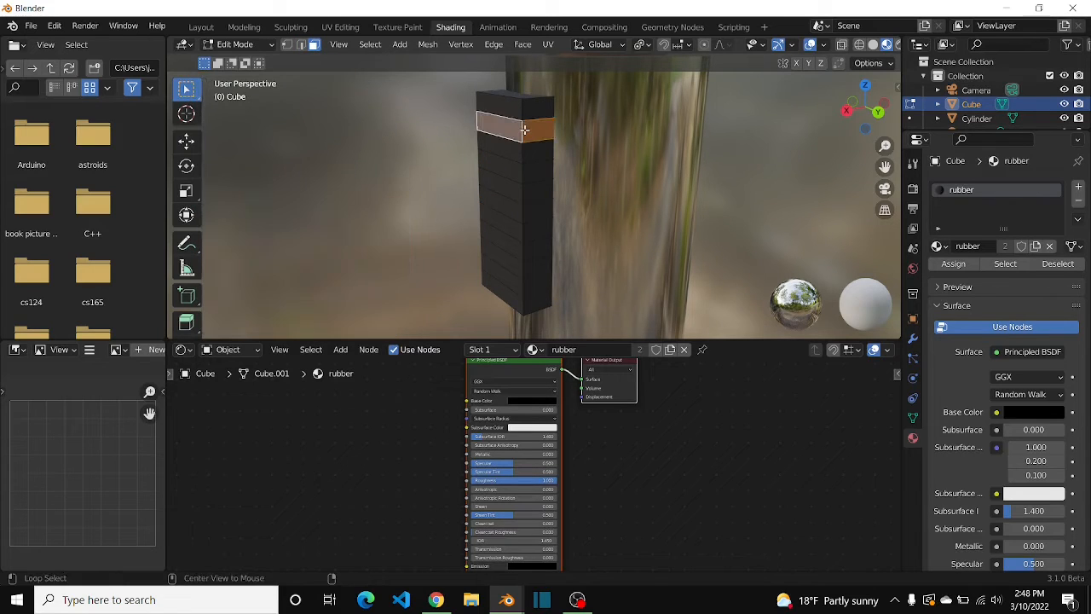
left_click(521, 167, "alt+shift")
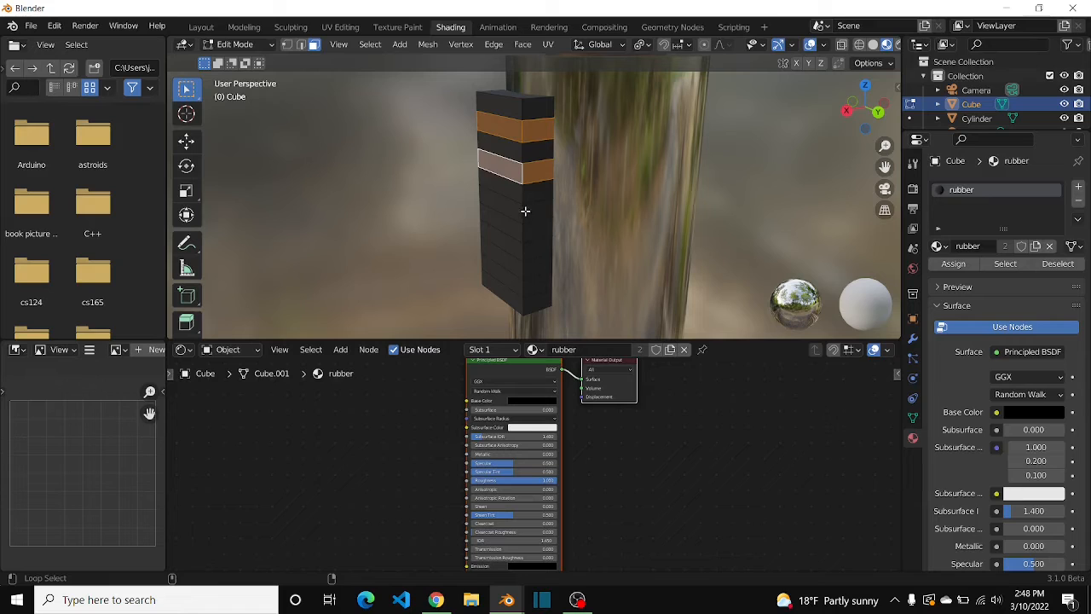
left_click(525, 210, "alt+shift")
left_click(526, 247, "alt+shift")
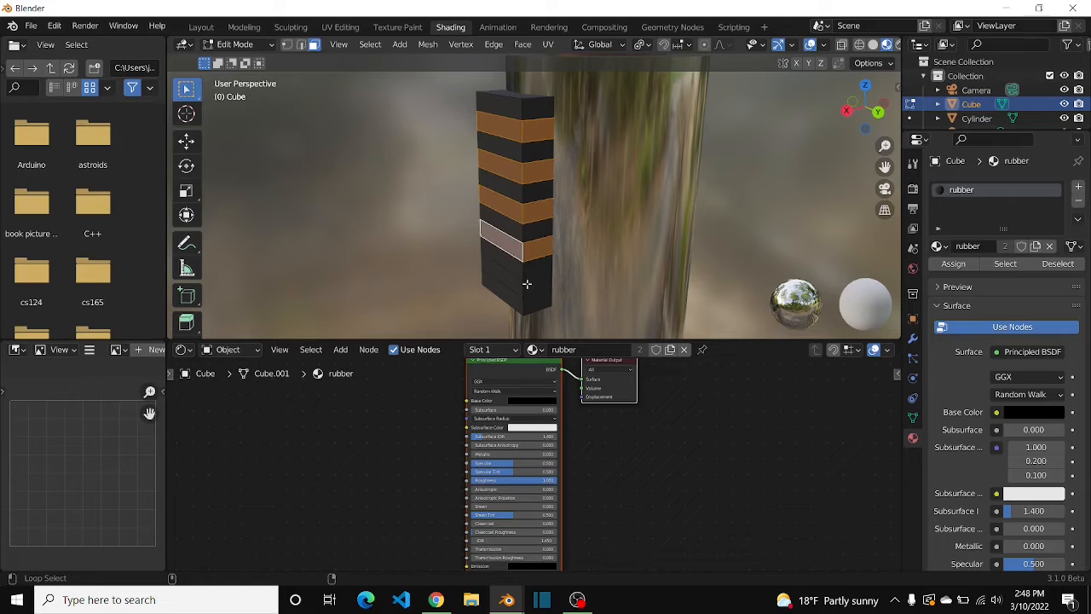
left_click(527, 284, "alt+shift")
Inset the full column of faces on the box's outer side together by about 0.087 m.
left_click(512, 105)
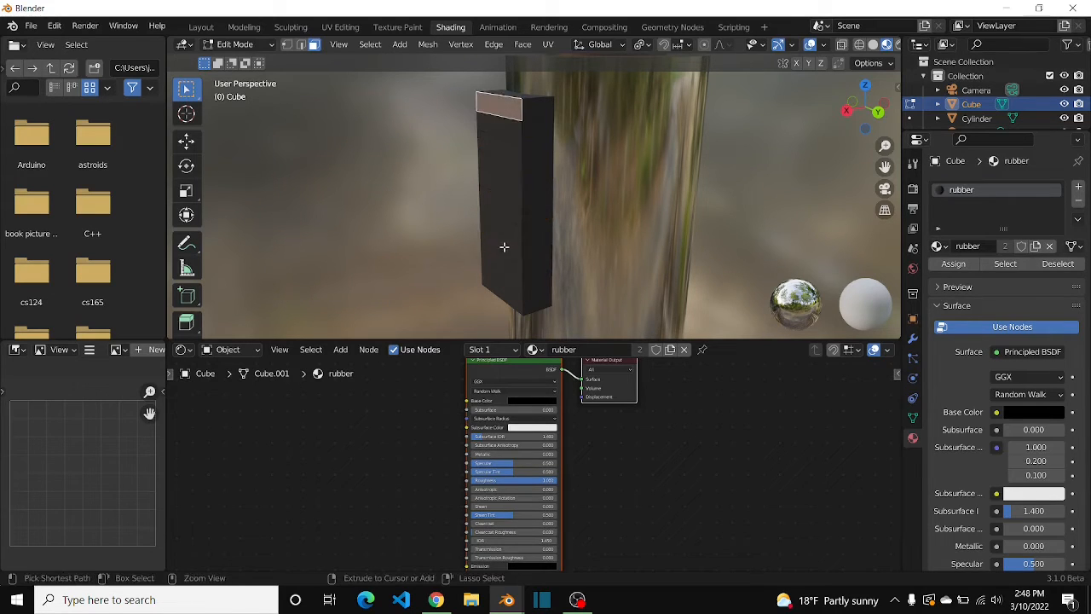
left_click(503, 290, "ctrl")
key("i")
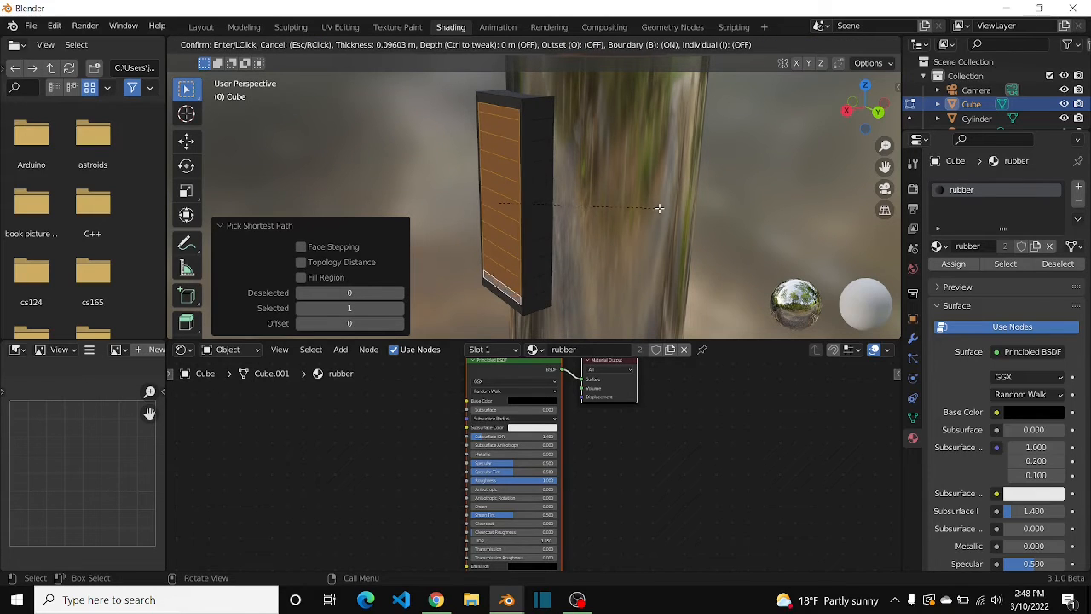
left_click(660, 209)
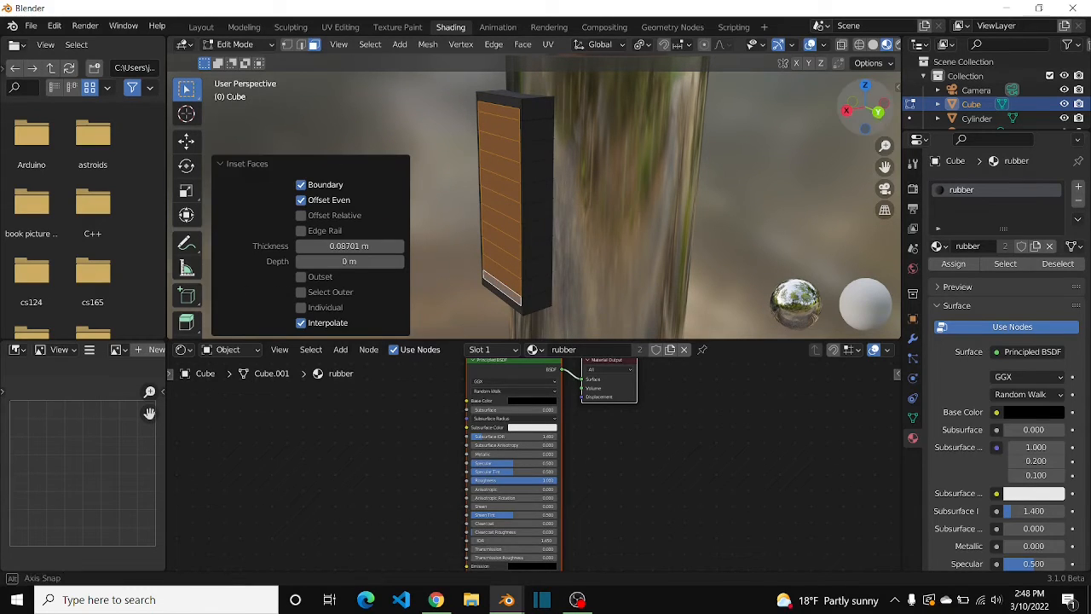
Extrude every other inset face on the outer side, starting with the topmost, about 0.15 m inward to form slots.
left_click_drag(877, 111, 876, 119)
left_click(520, 134)
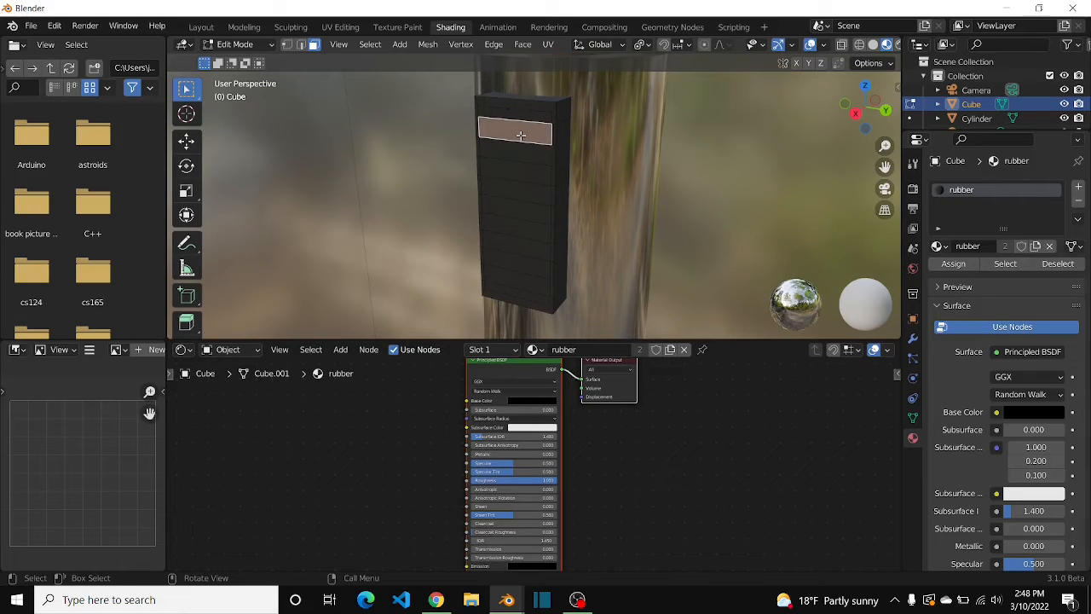
left_click(523, 114)
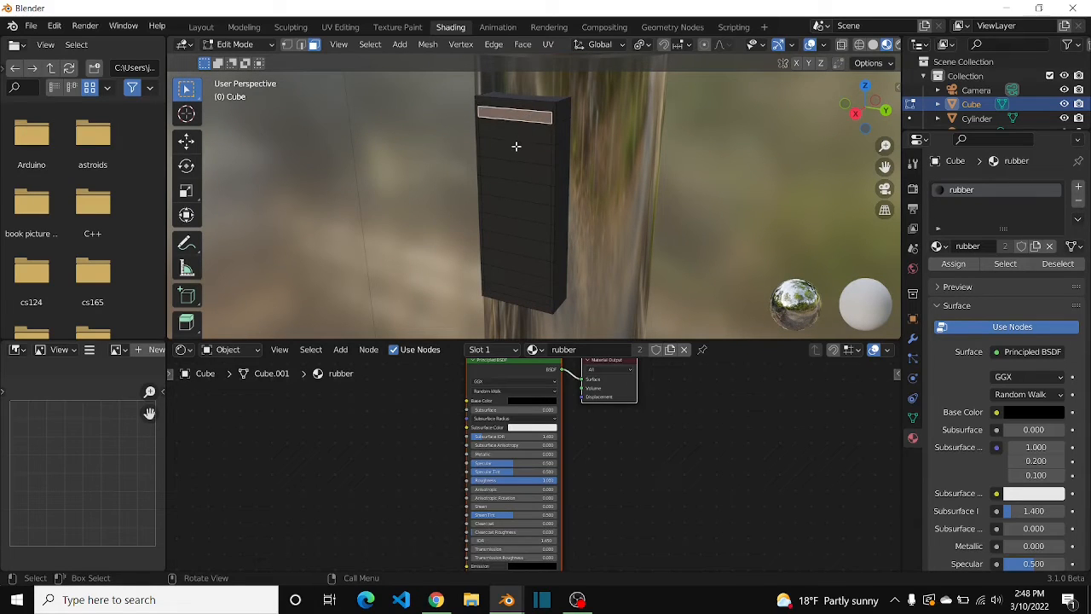
left_click(515, 146, "ctrl")
left_click(525, 122)
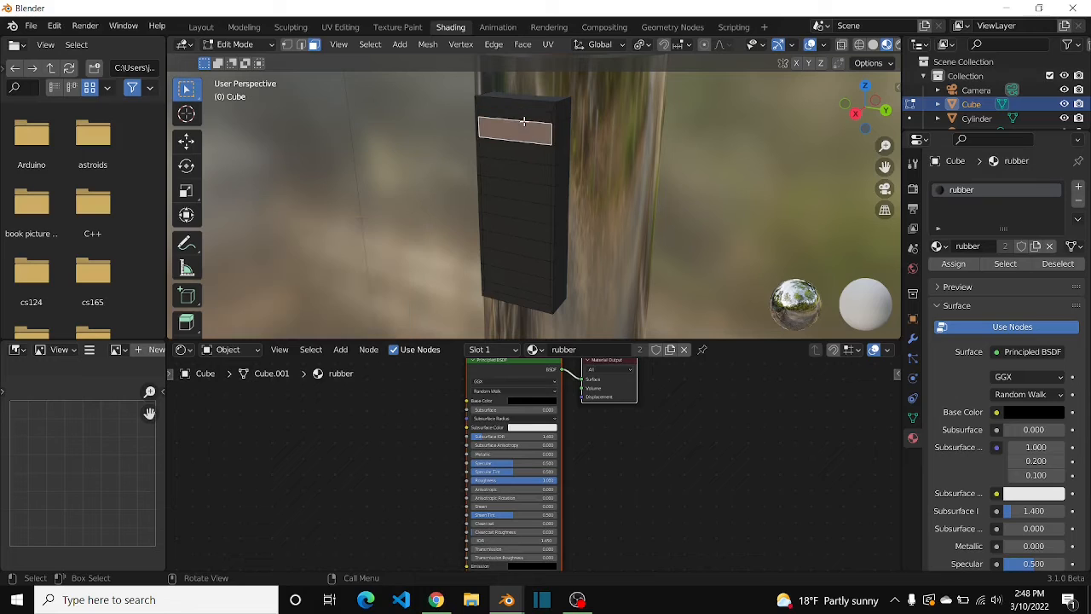
left_click(521, 150, "shift")
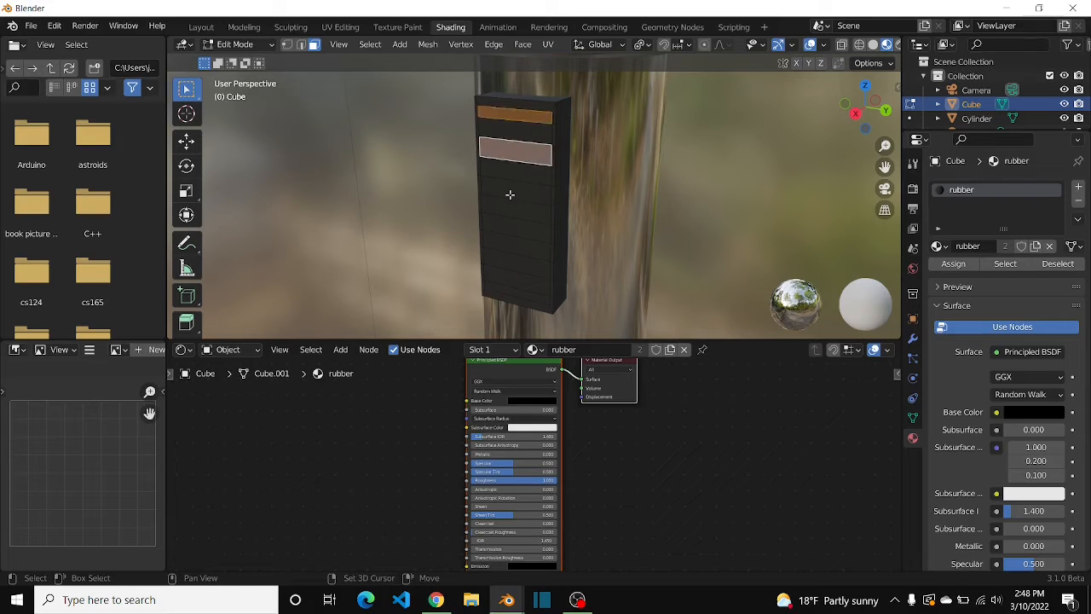
left_click(509, 194, "shift")
left_click(509, 230, "shift")
left_click(512, 269, "shift")
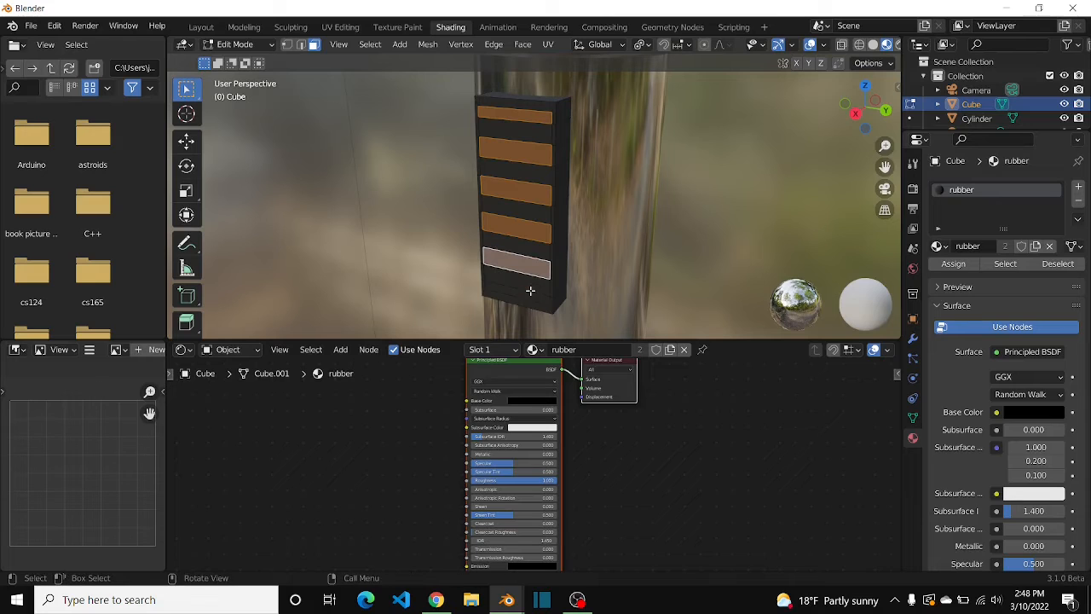
left_click(531, 296, "shift")
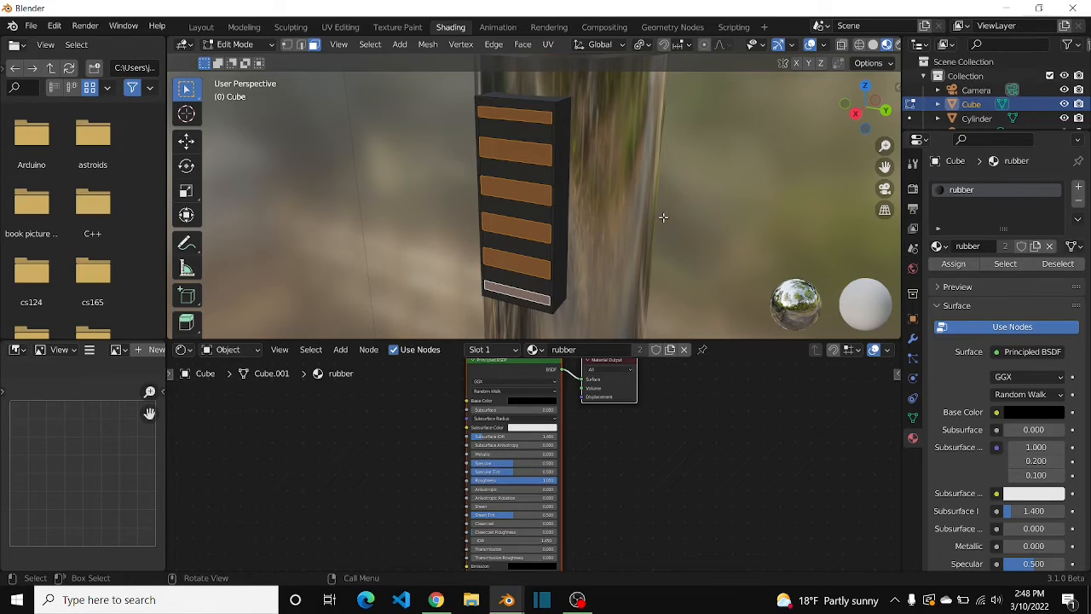
key("e")
left_click(670, 213)
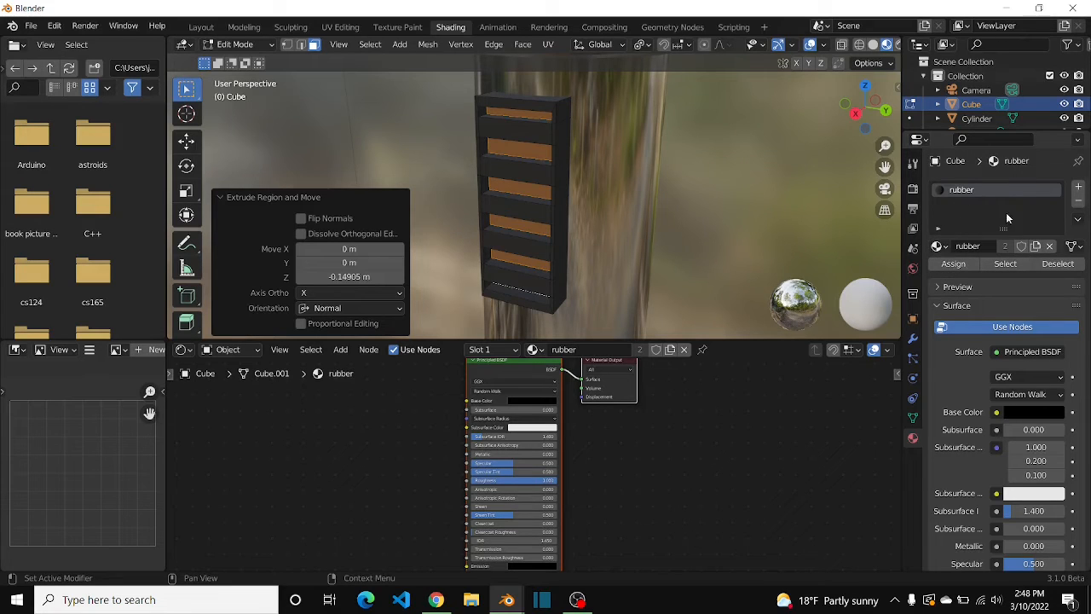
Add a second material slot with copper, assign it to the recessed slot faces and return to Object Mode.
left_click(1078, 186)
left_click(938, 274)
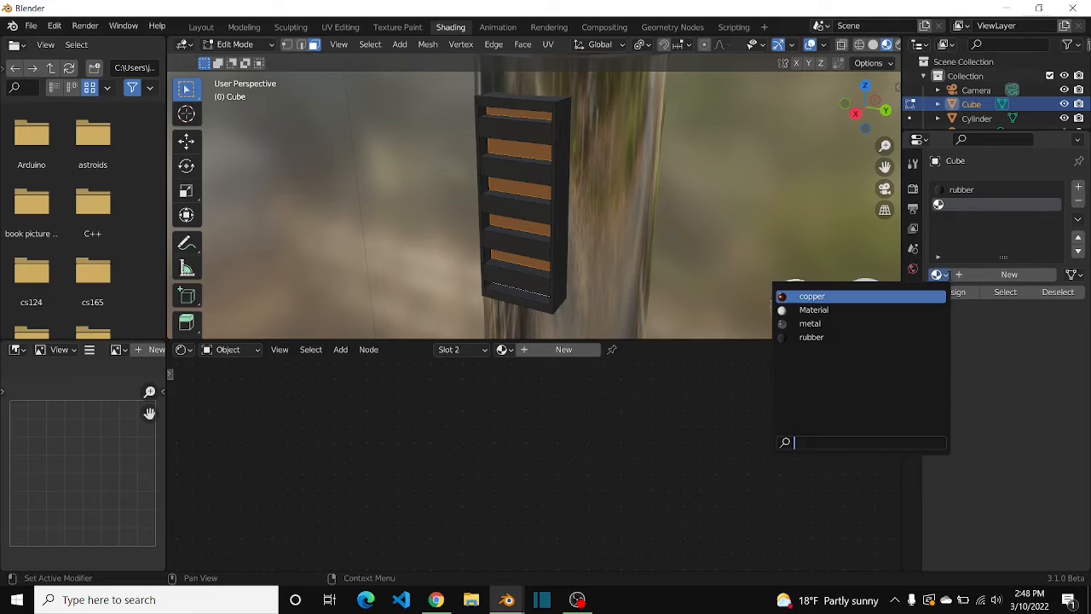
left_click(836, 296)
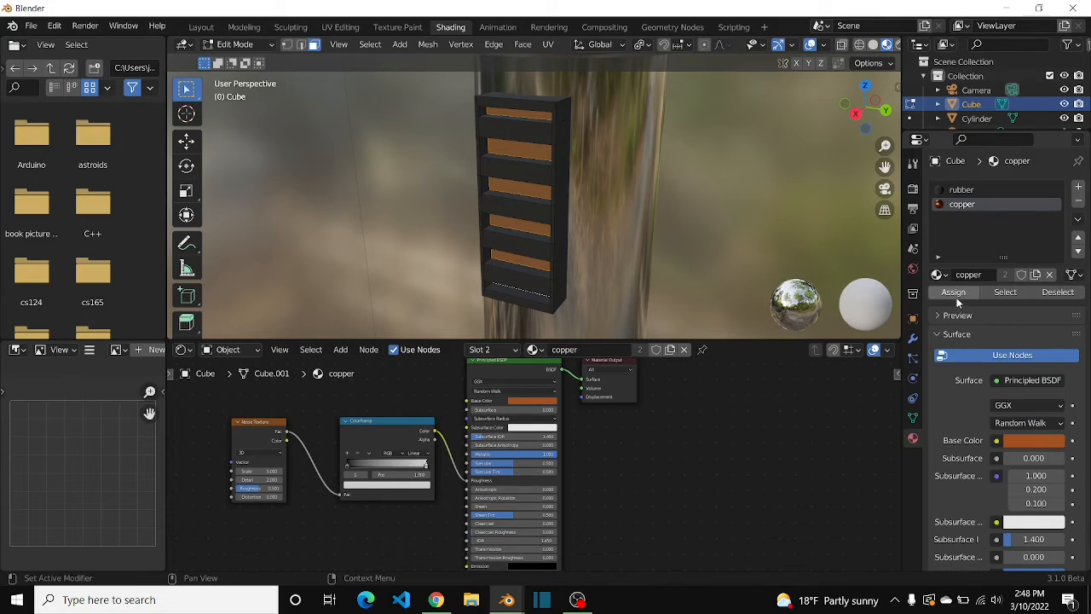
left_click(954, 293)
key("Tab")
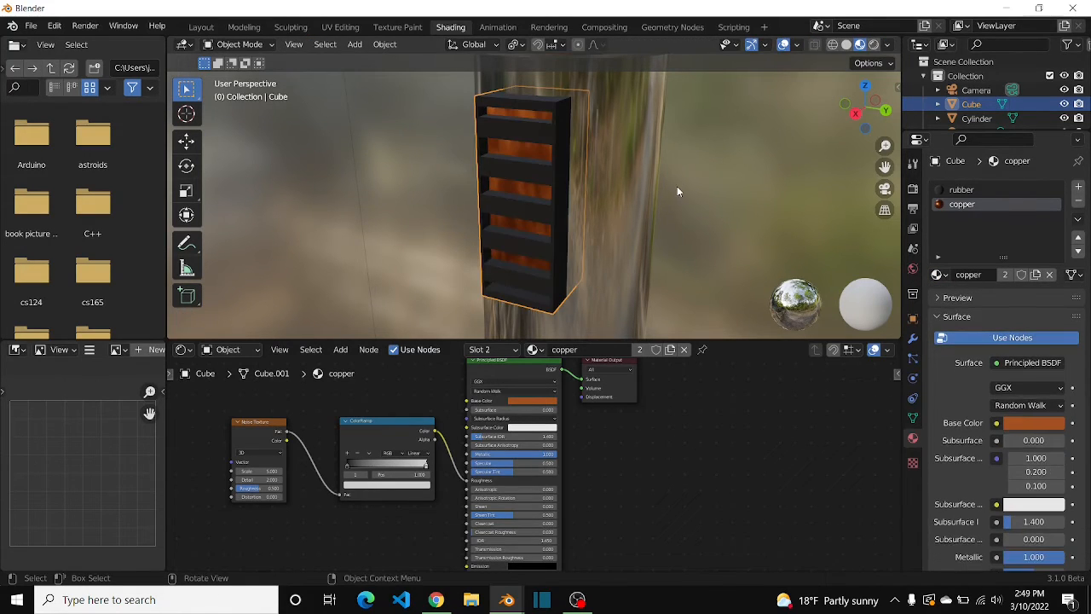
In back view, add a cylinder mesh to the scene.
left_click(737, 149)
left_click_drag(869, 97, 834, 142)
scroll(631, 245, "down", 6)
scroll(631, 245, "up", 1)
left_click(539, 230)
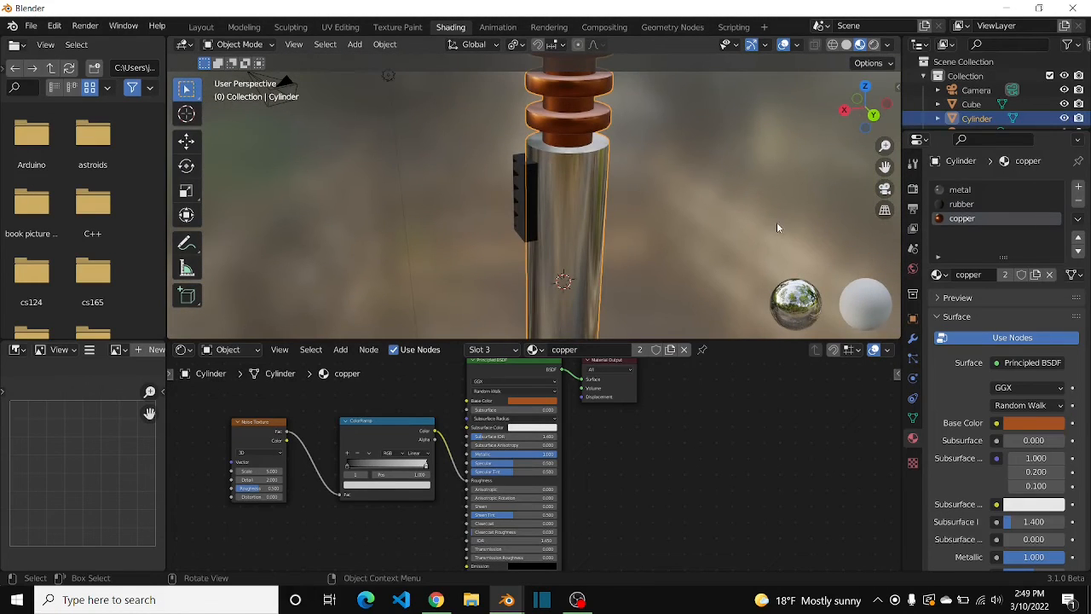
left_click(872, 115)
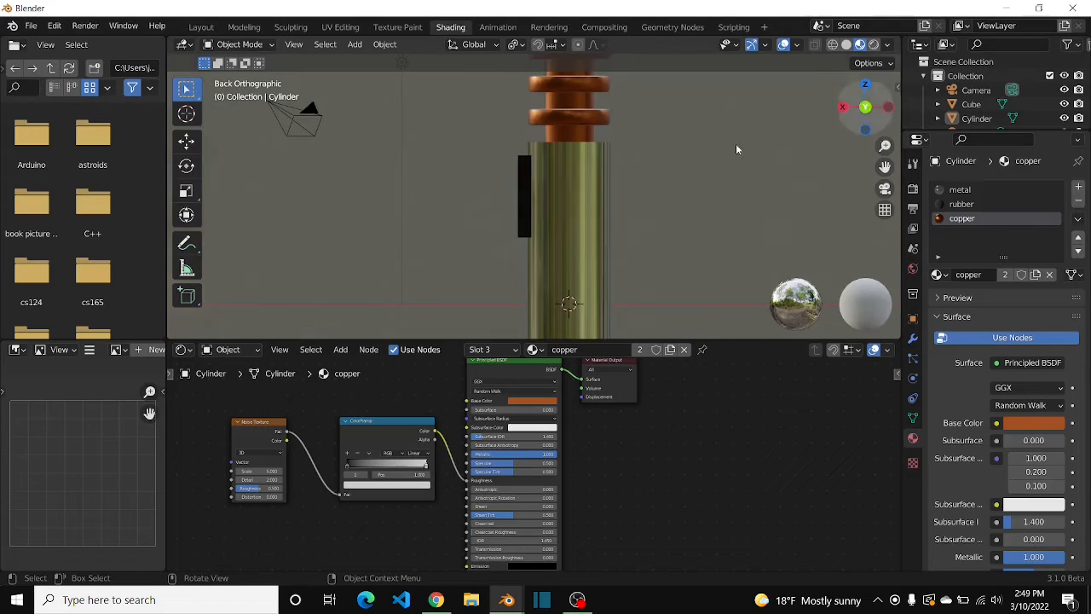
key("shift+a")
mouse_move(666, 196)
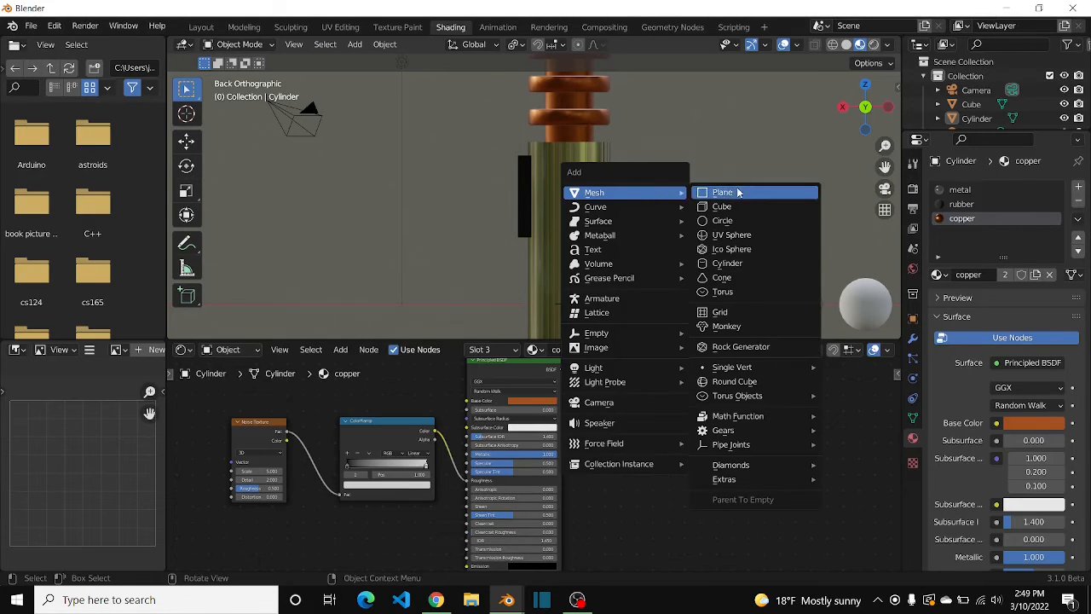
left_click(727, 263)
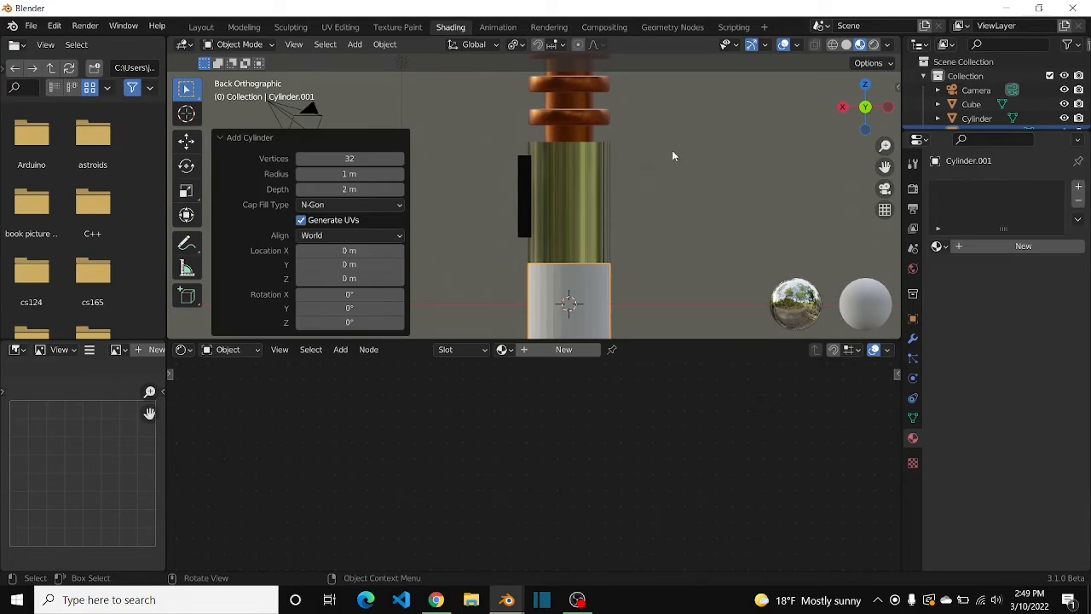
Rotate the new cylinder 90° and move it about -1.25 m in X and 2.44 m in Z, beside the handle.
type("r90")
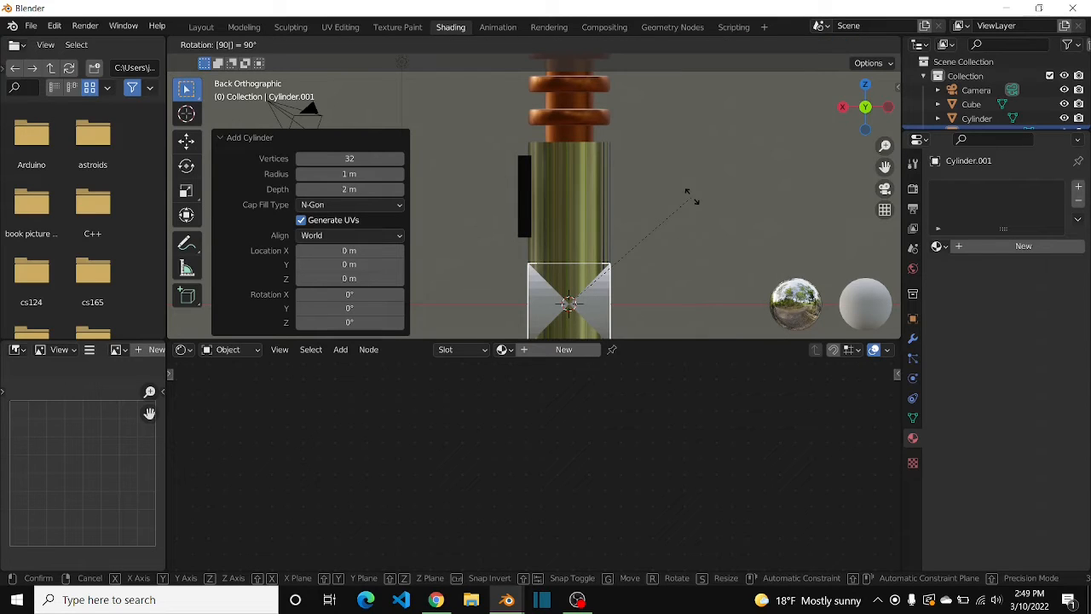
key("Return")
key("g")
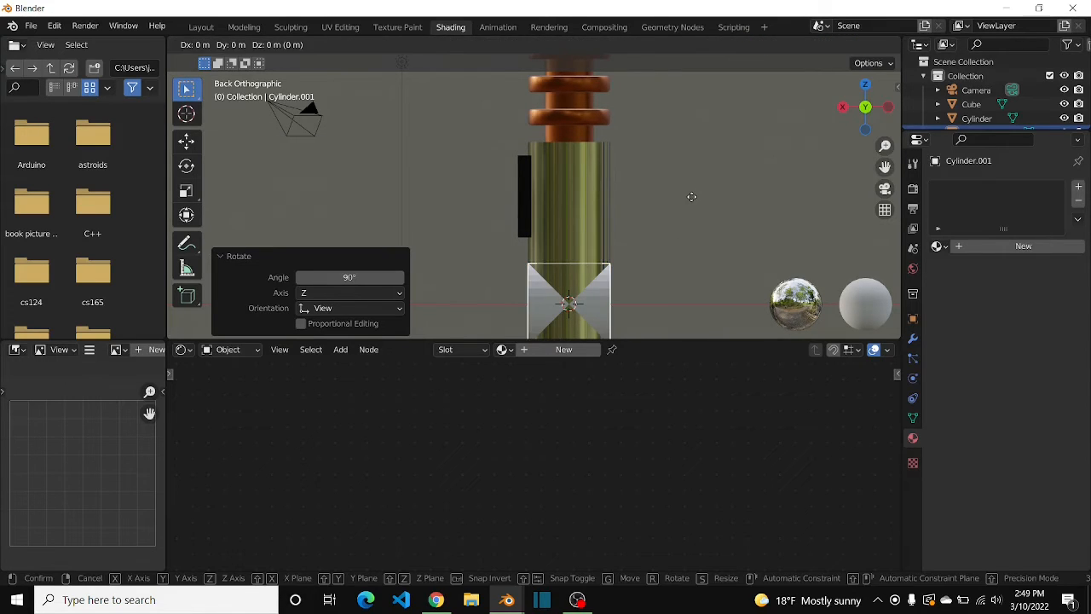
left_click(742, 97)
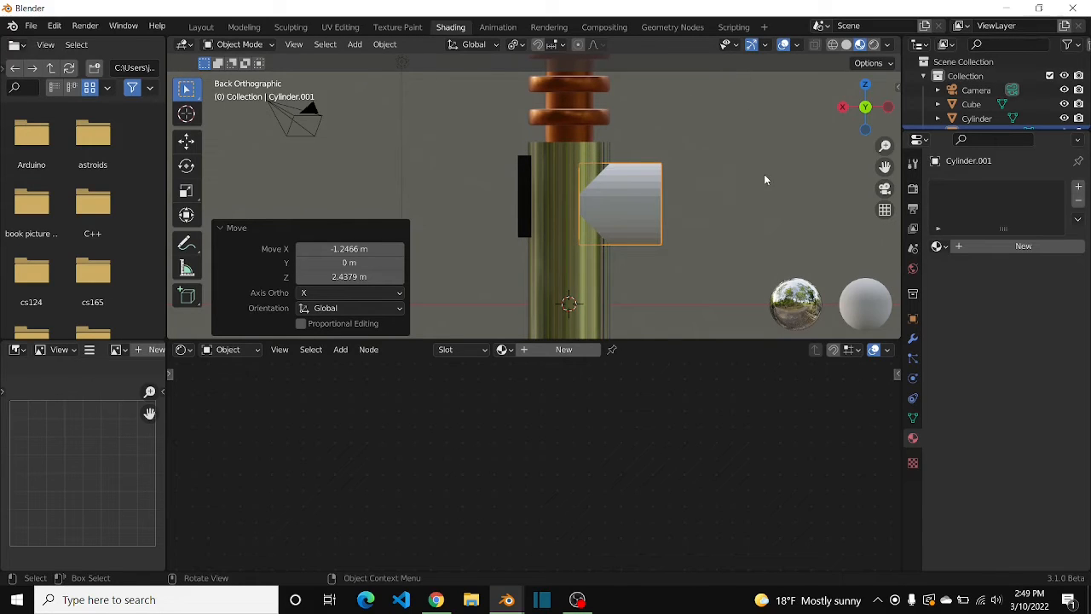
Scale the cylinder uniformly to 0.2, and flatten it to about half its thickness along X.
type("s.")
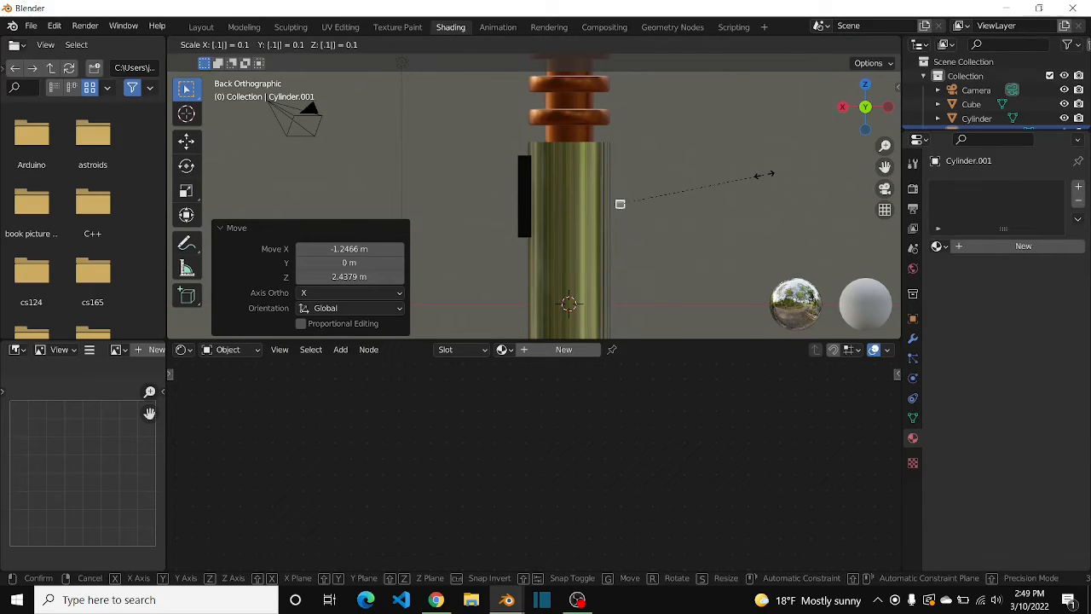
type("2")
key("Return")
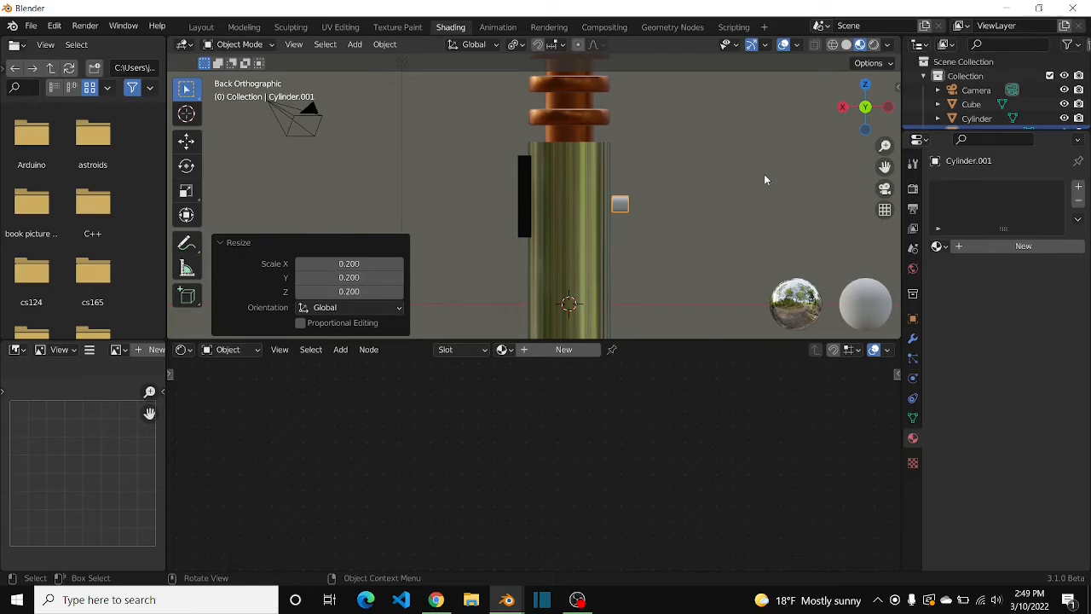
key("s")
key("x")
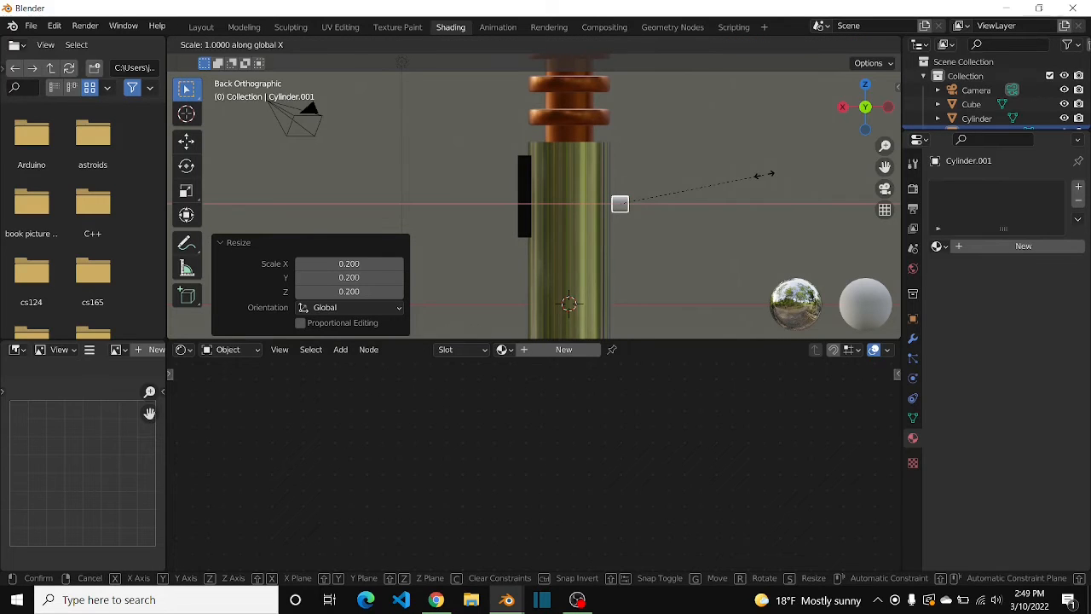
left_click(689, 180)
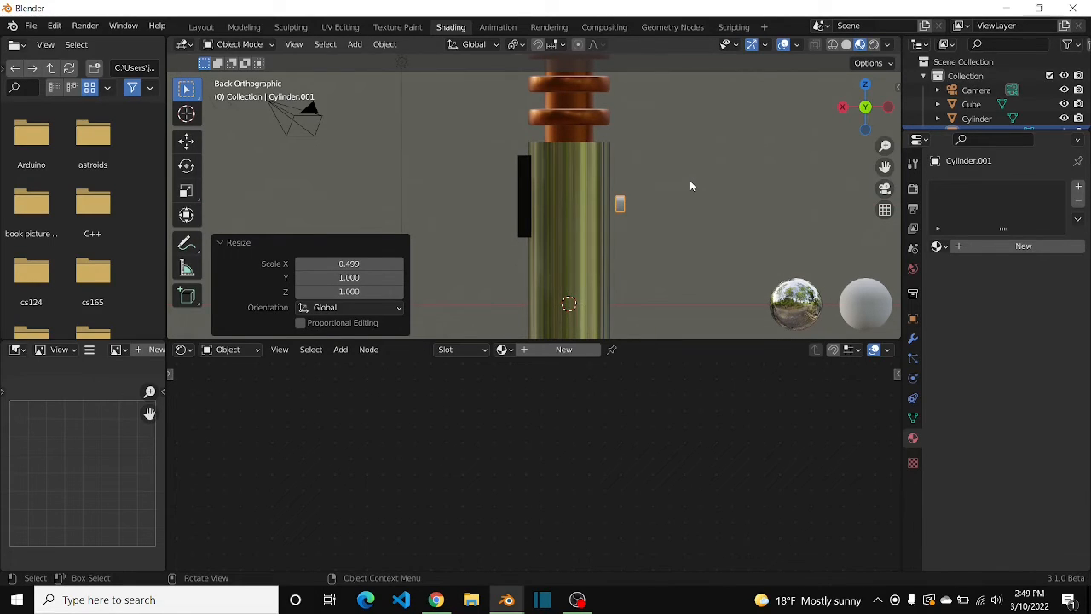
Move the small cylinder about 0.27 m in X and 0.09 m in Z into the handle's side and assign it the rubber material.
key("KP_Decimal")
key("g")
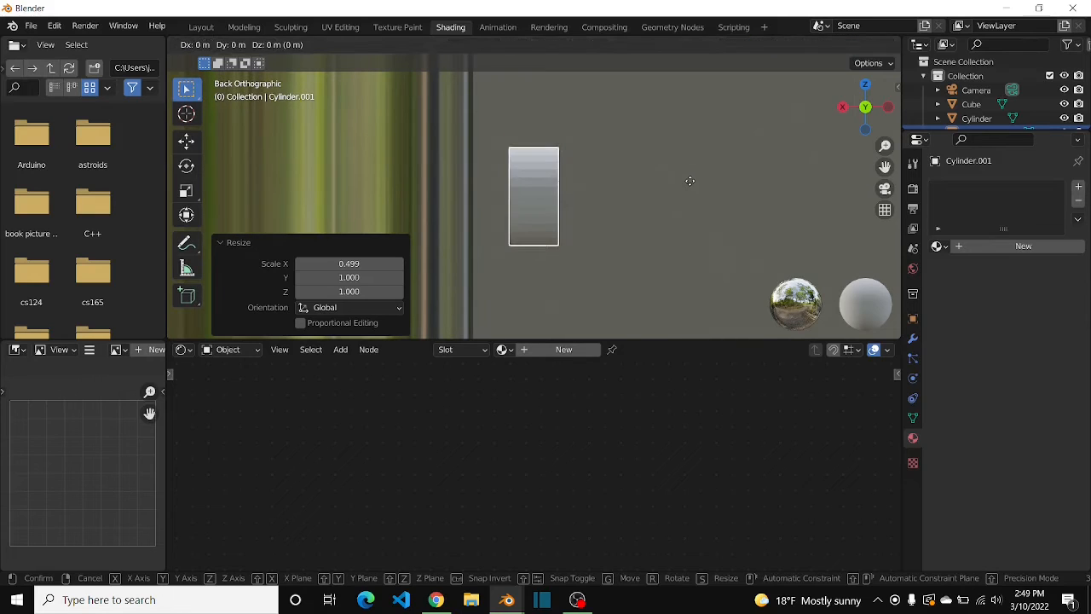
left_click(624, 158)
left_click(936, 245)
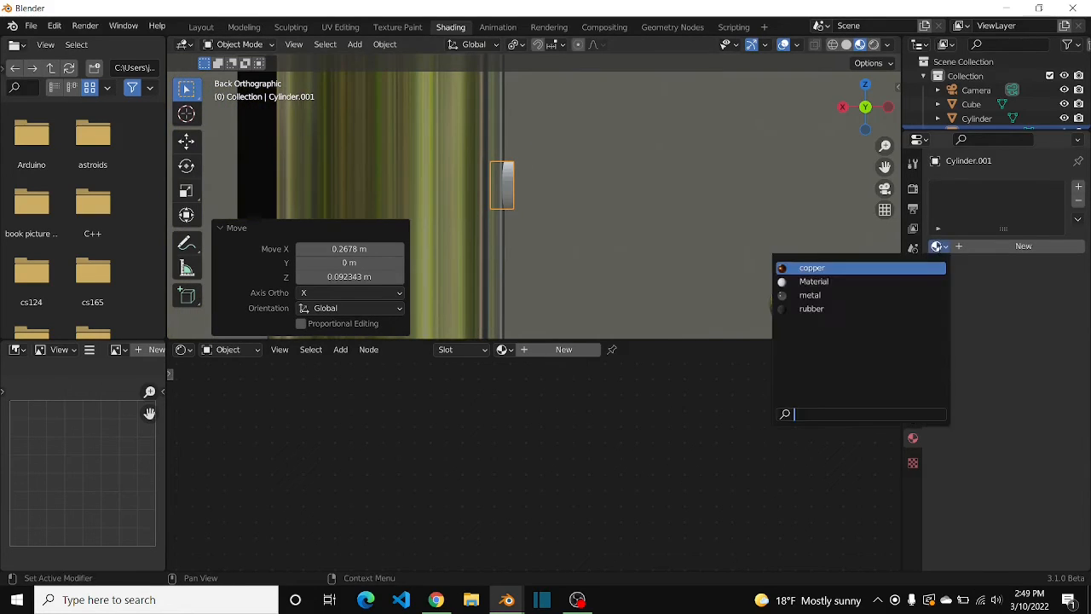
left_click(809, 308)
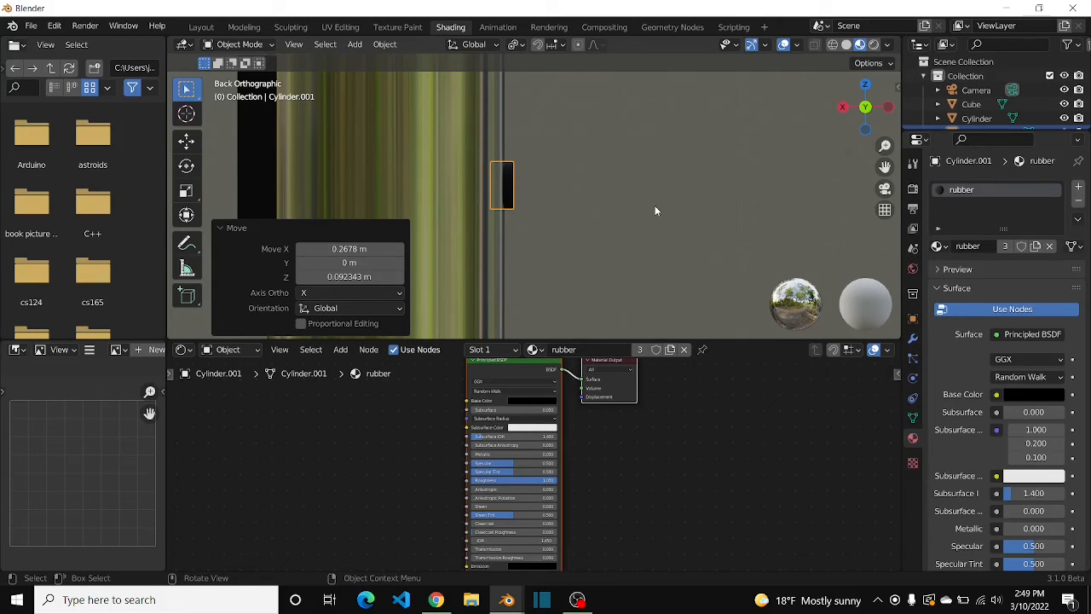
Raise the rubber button about 0.16 m along the handle in Z.
left_click(654, 207)
scroll(655, 207, "down", 4)
left_click(522, 192)
middle_click_drag(521, 192, 681, 145)
key("g")
key("z")
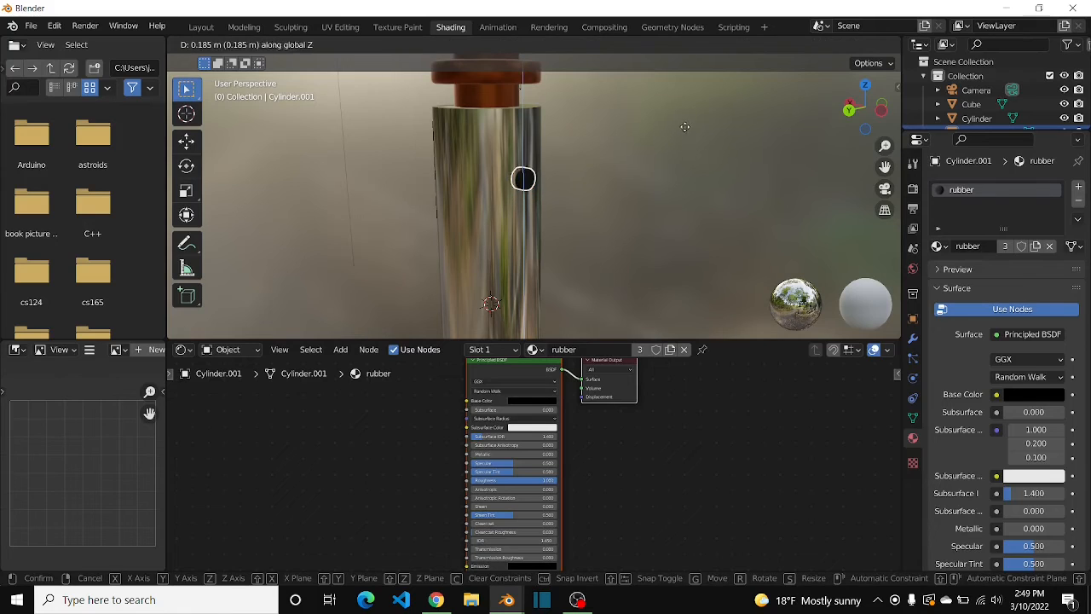
left_click(685, 135)
Add another cylinder mesh to the scene for the blade.
left_click_drag(855, 109, 875, 97)
scroll(753, 117, "down", 2)
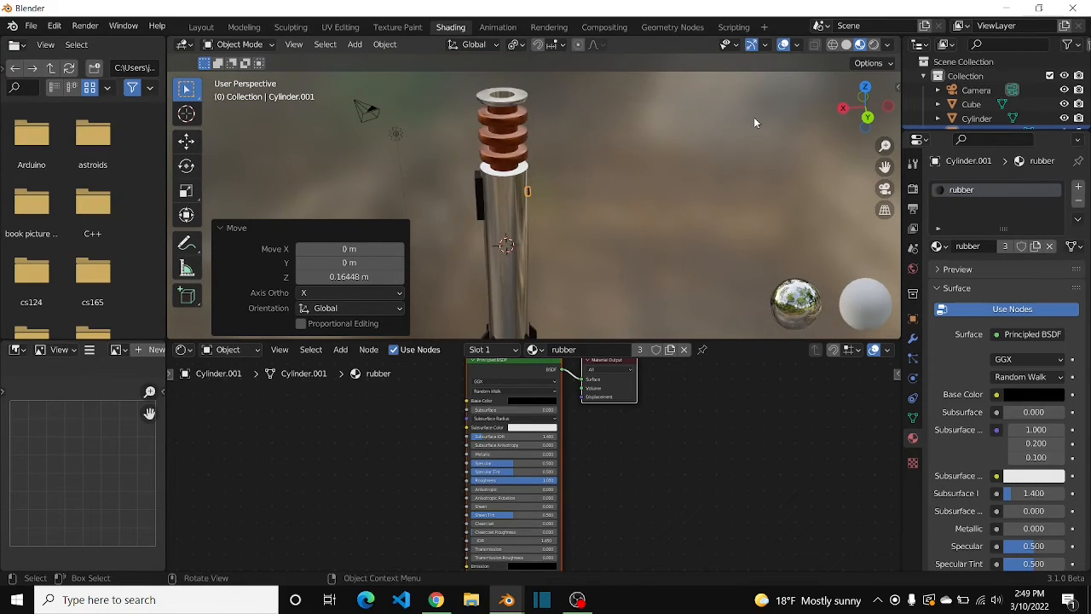
left_click(866, 117)
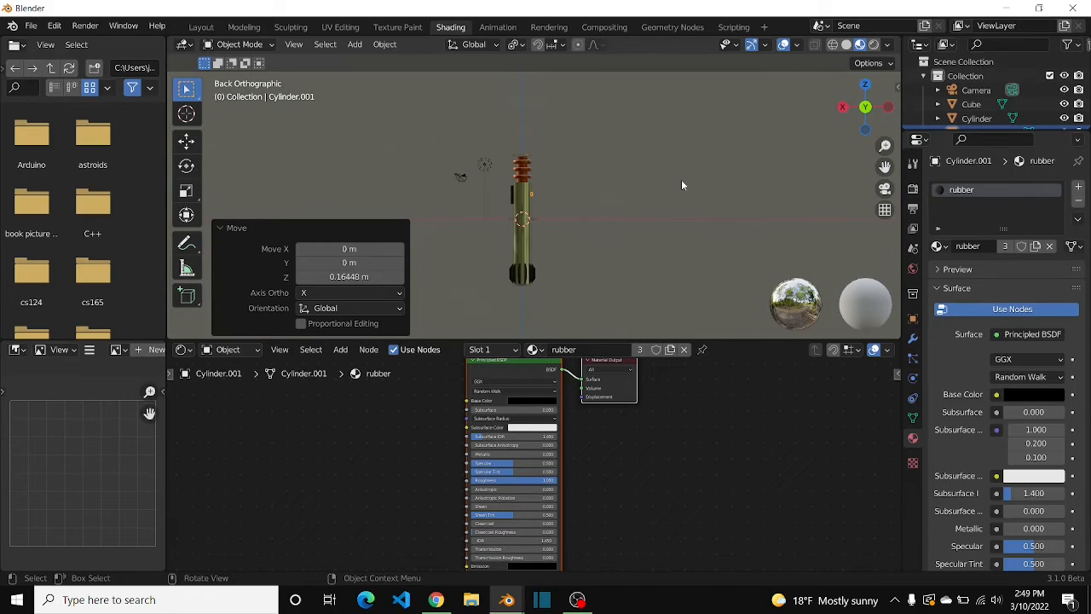
left_click_drag(860, 107, 866, 155)
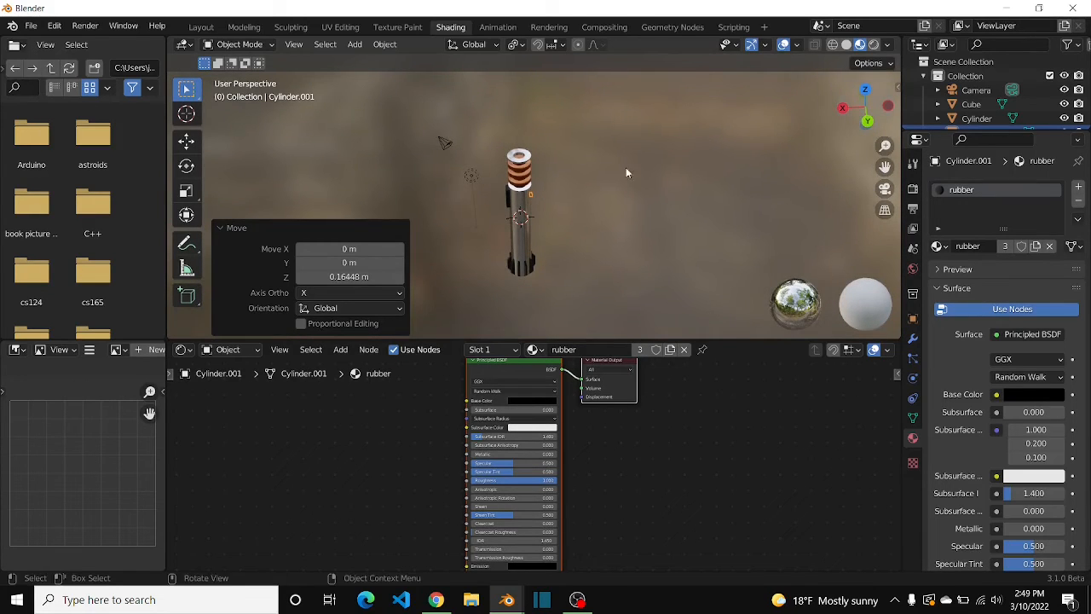
left_click(599, 178)
key("shift+a")
mouse_move(601, 175)
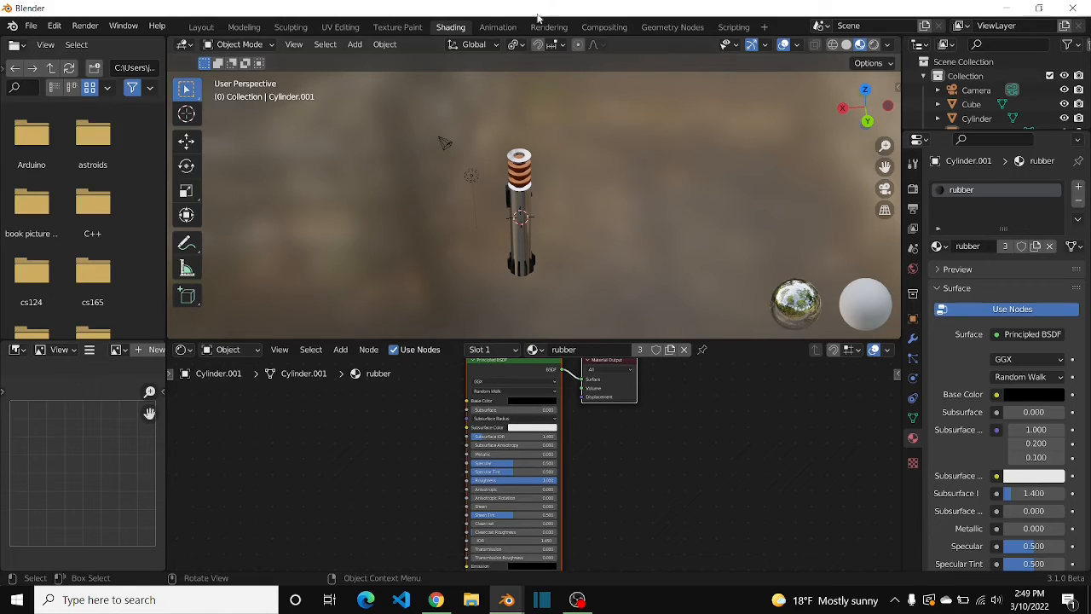
key("shift+a")
mouse_move(661, 218)
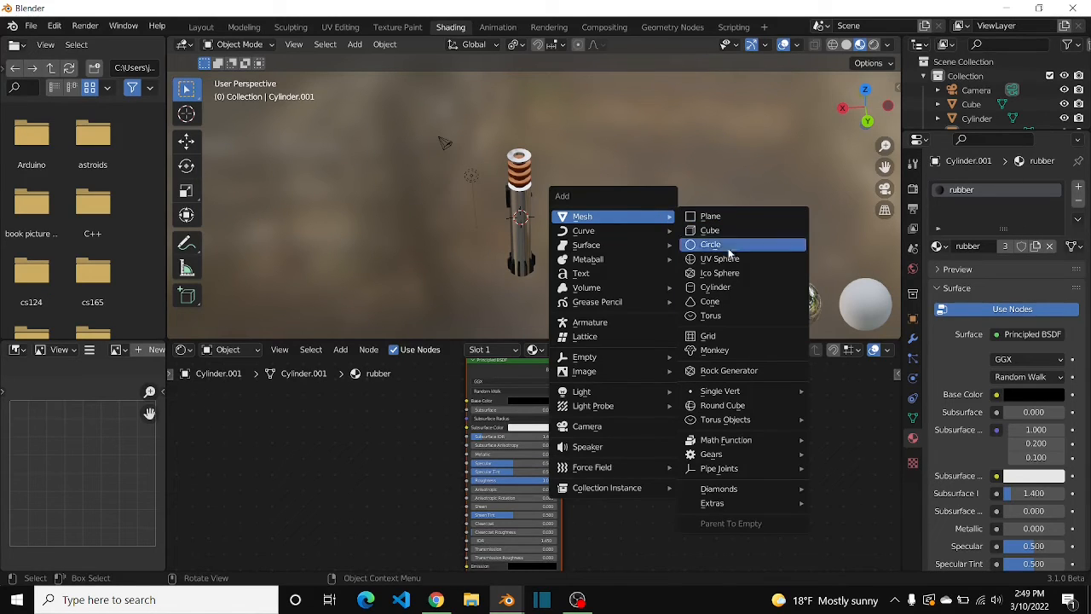
left_click(727, 289)
In back view, scale the new cylinder to about 0.52 in X and Y, keeping its height.
left_click(867, 120)
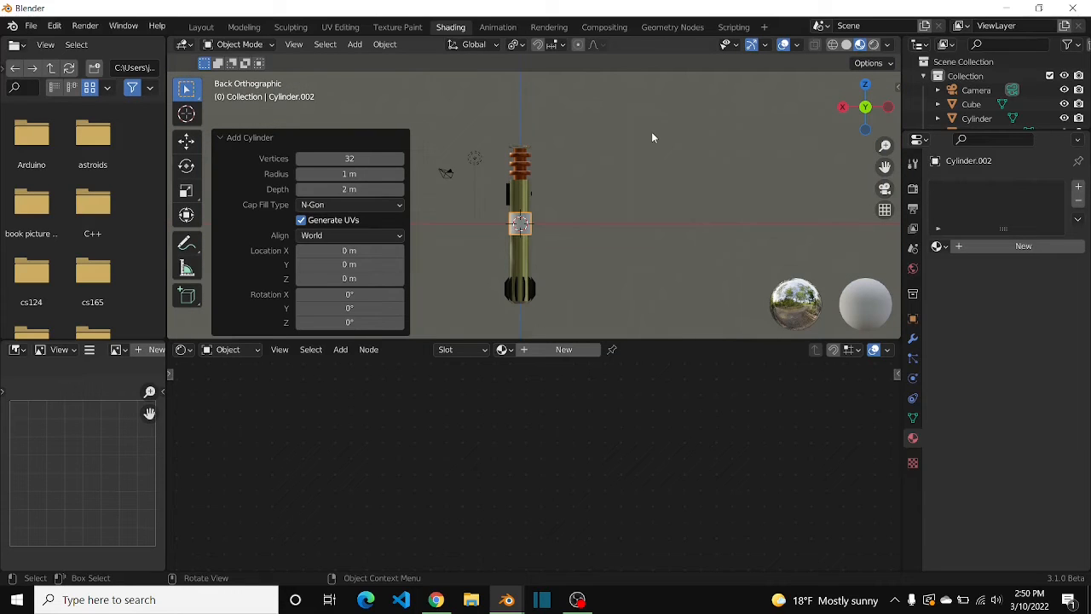
key("s")
key("shift+z")
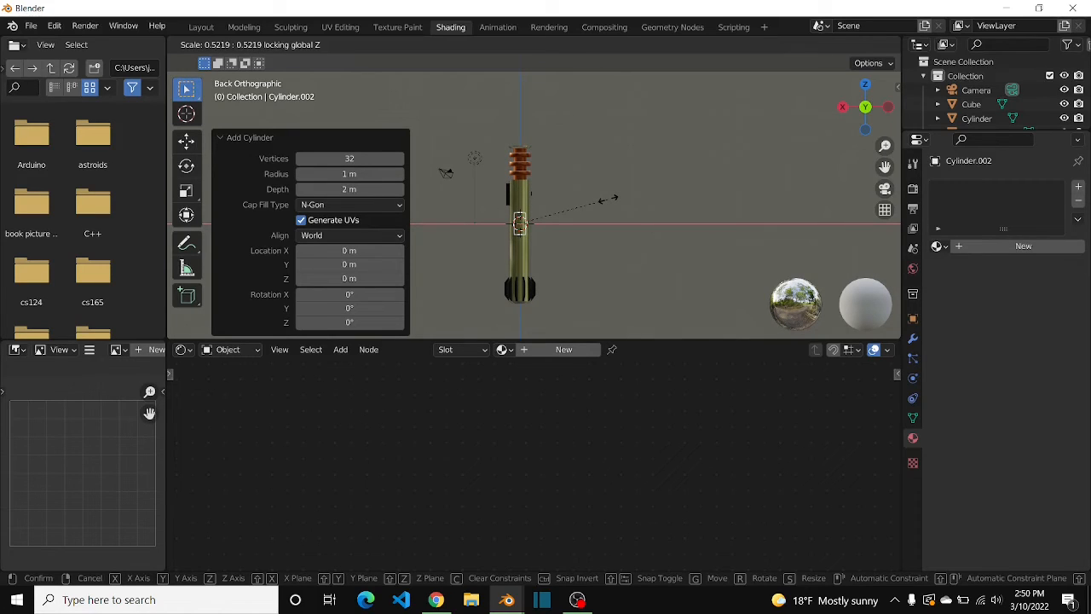
left_click(608, 202)
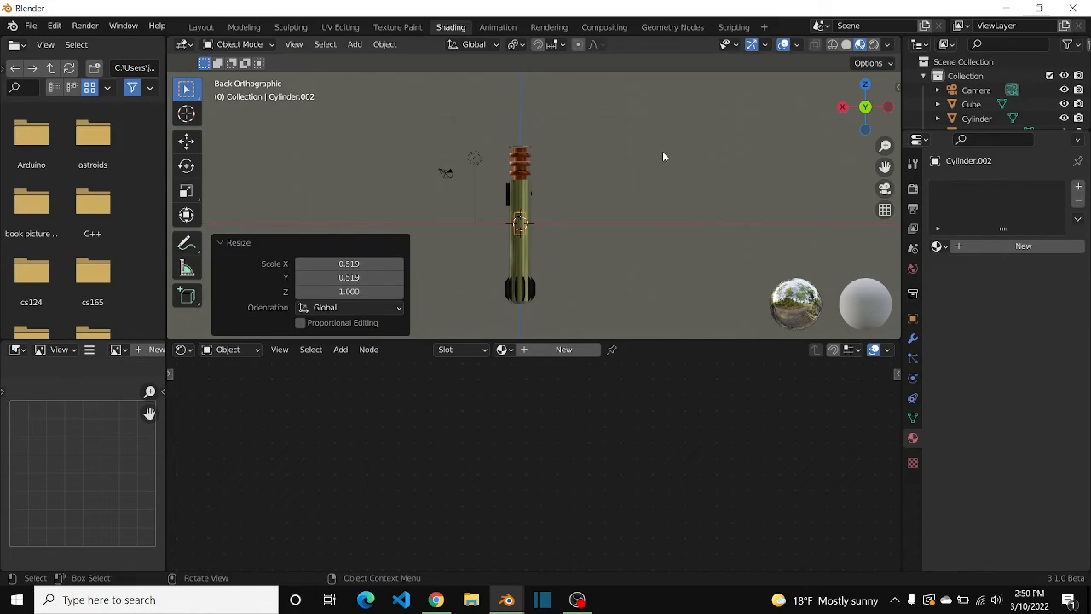
Move the blade cylinder up about 7.38 m along Z into the top opening of the handle.
key("g")
key("z")
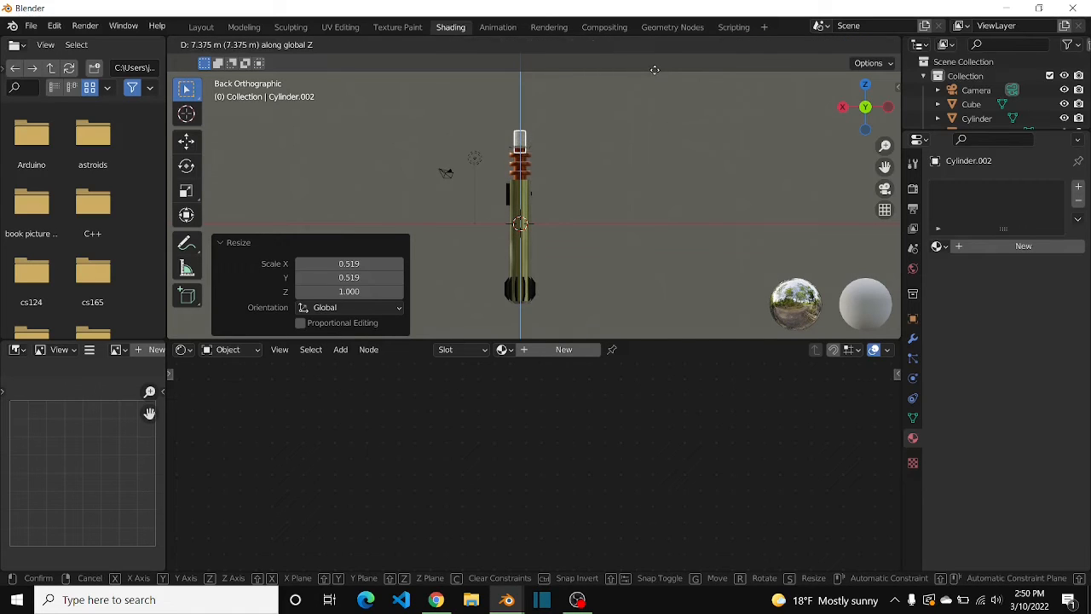
left_click(654, 70)
Narrow the blade cylinder by about 0.82 in X and Y to fit the opening, and inspect the fit from above.
key("KP_Decimal")
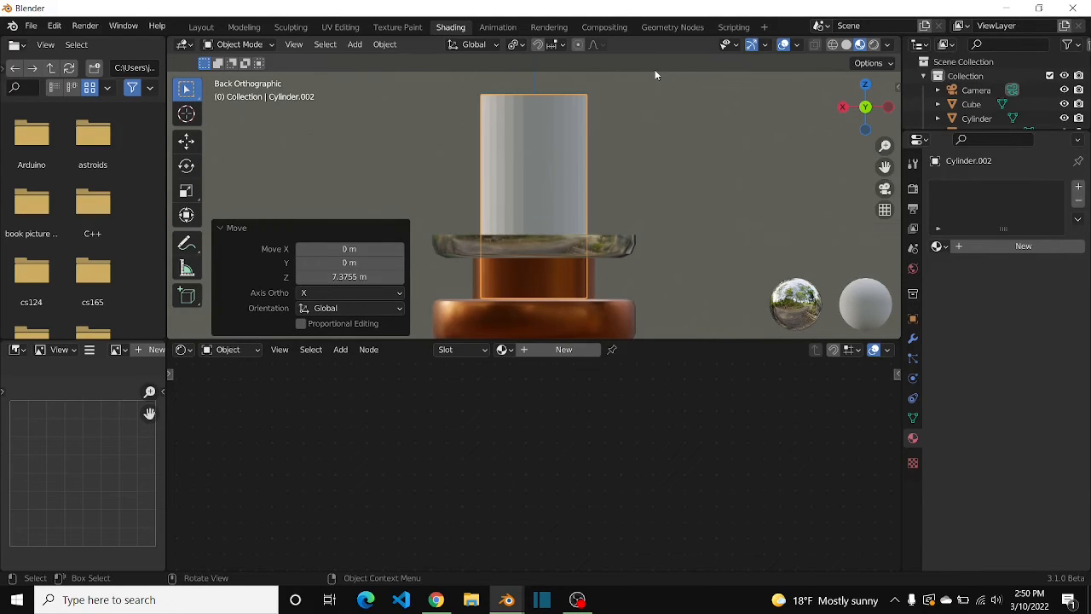
key("s")
key("shift+z")
left_click(739, 171)
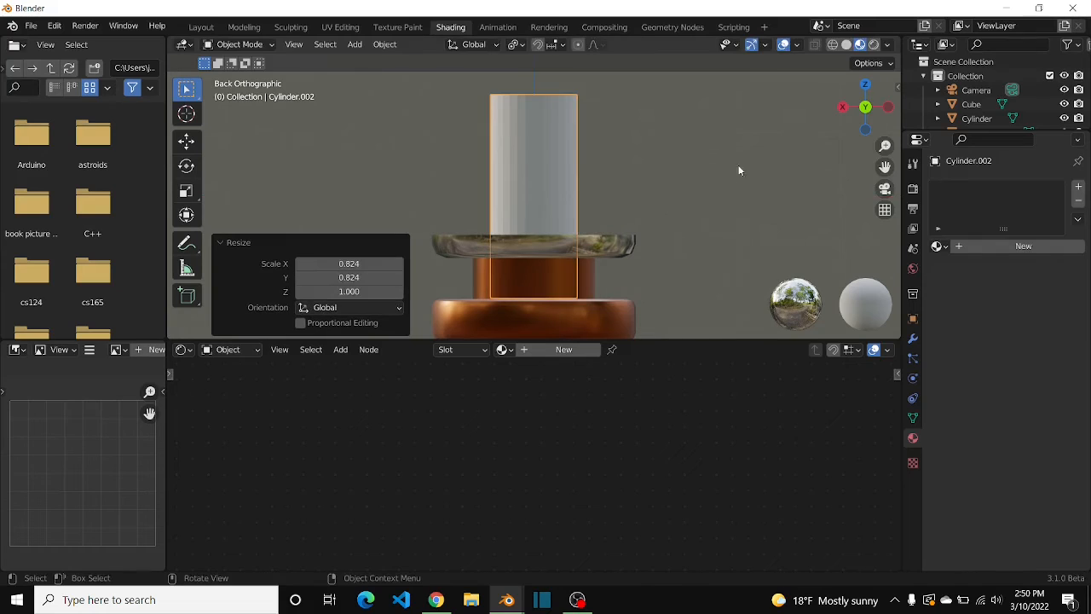
left_click_drag(850, 110, 850, 150)
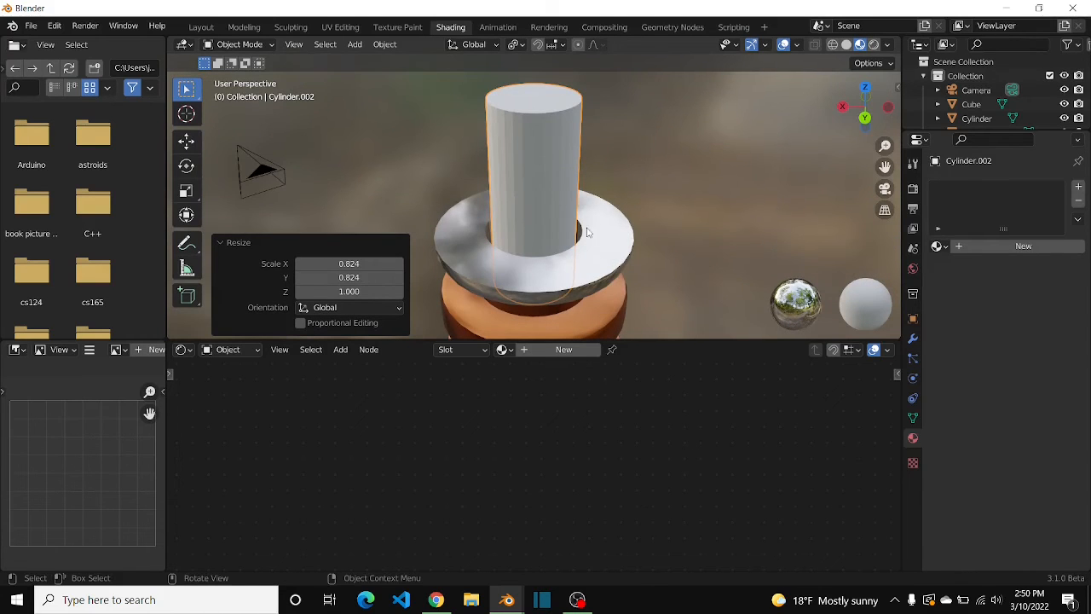
scroll(719, 210, "down", 5)
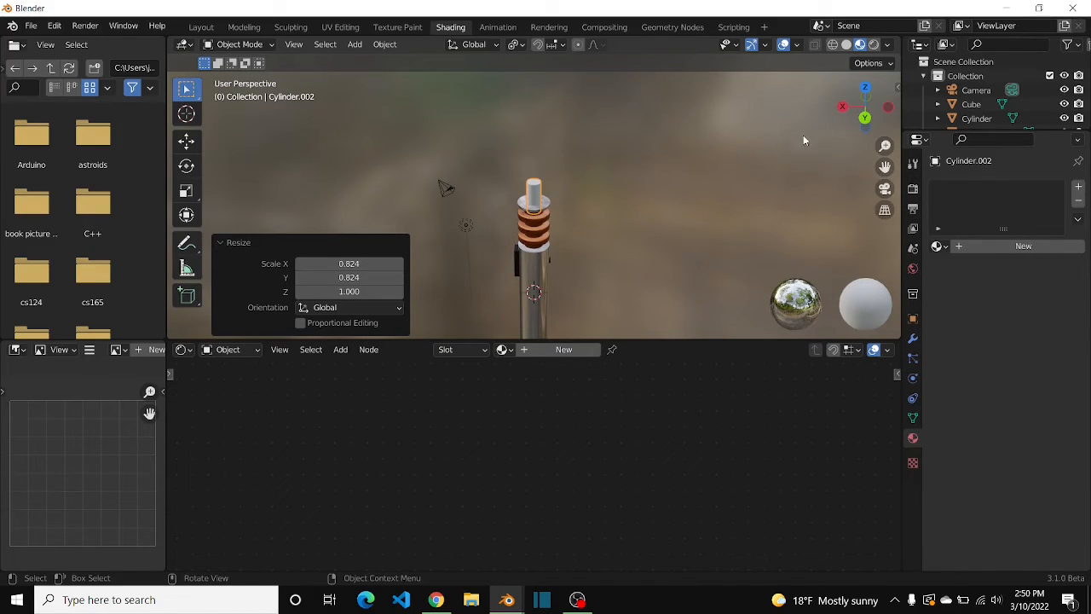
With X-ray enabled in Edit Mode, raise the blade cylinder's top face 30 m along Z and return to Object Mode.
left_click(866, 119)
key("Tab")
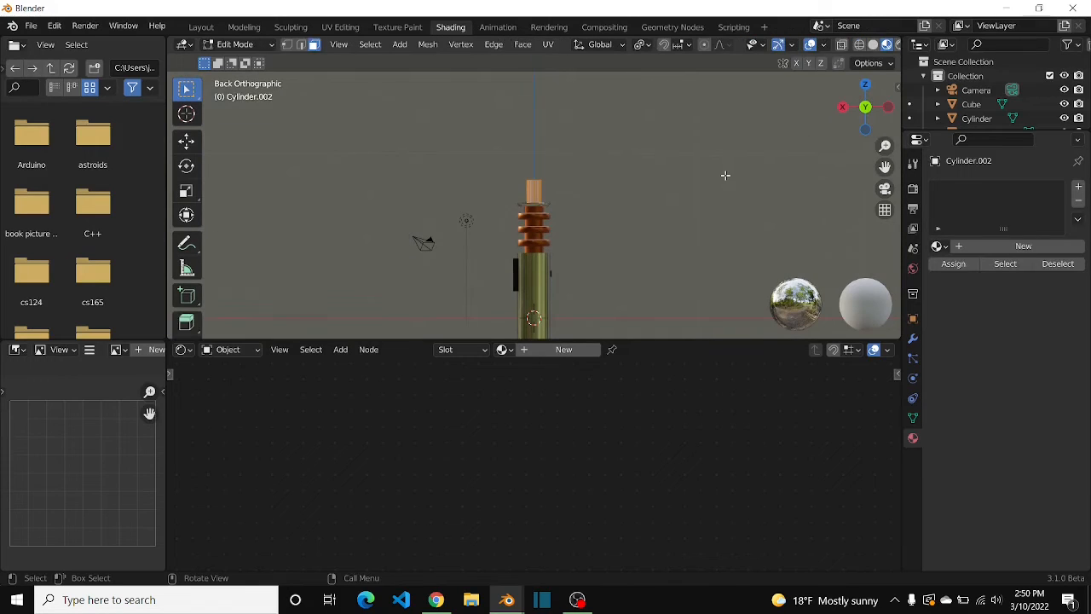
left_click(840, 46)
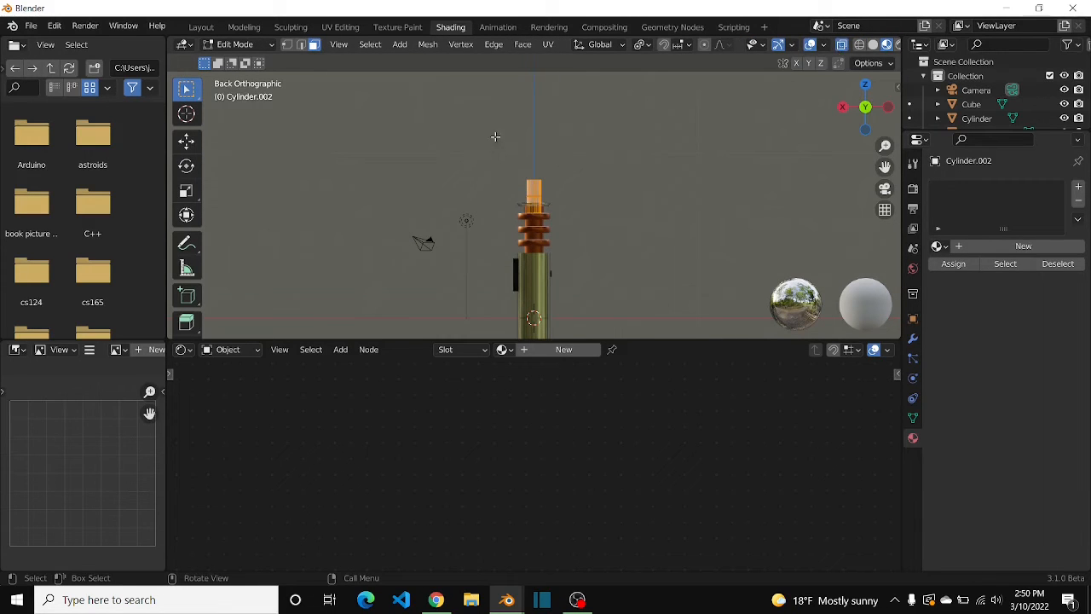
left_click_drag(495, 130, 577, 185)
left_click_drag(621, 142, 481, 187)
key("g")
key("z")
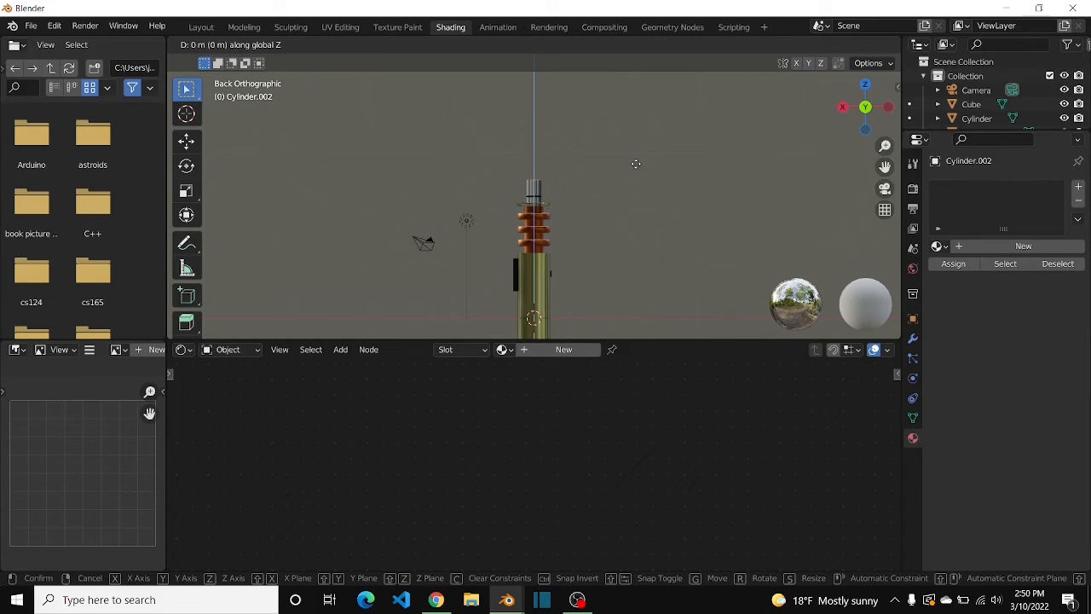
type("30")
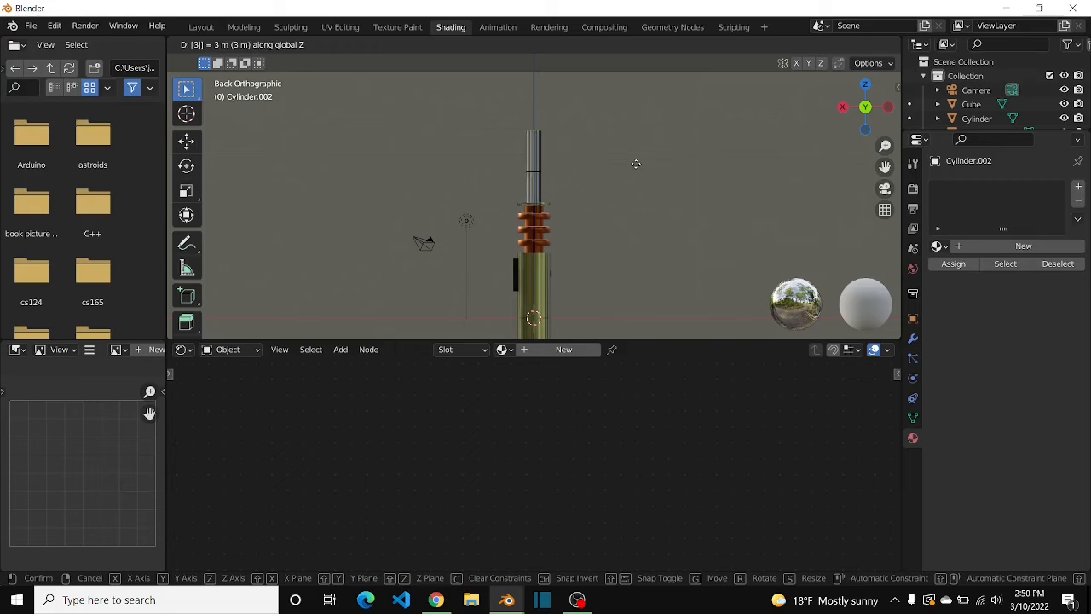
key("Return")
scroll(636, 163, "down", 10)
scroll(635, 163, "up", 1)
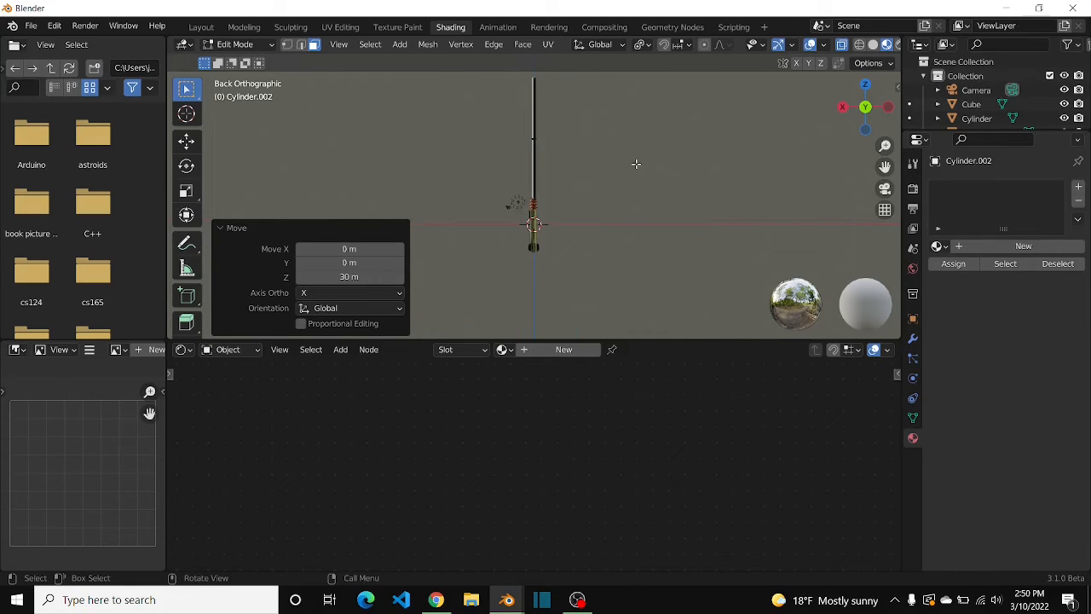
key("Tab")
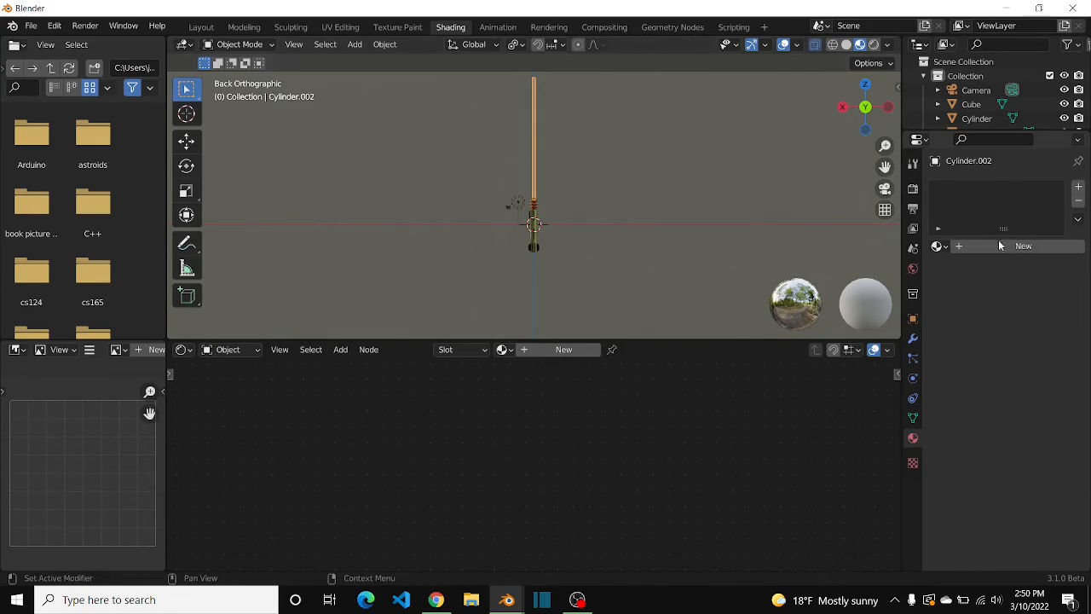
Add a Subdivision Surface modifier to the blade cylinder.
left_click(913, 339)
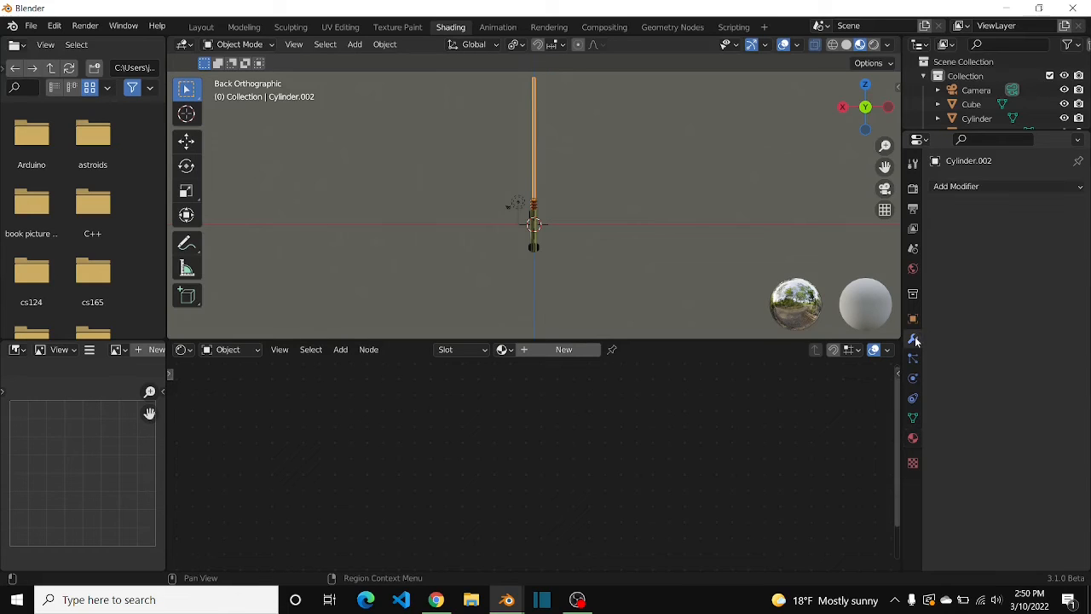
left_click(993, 188)
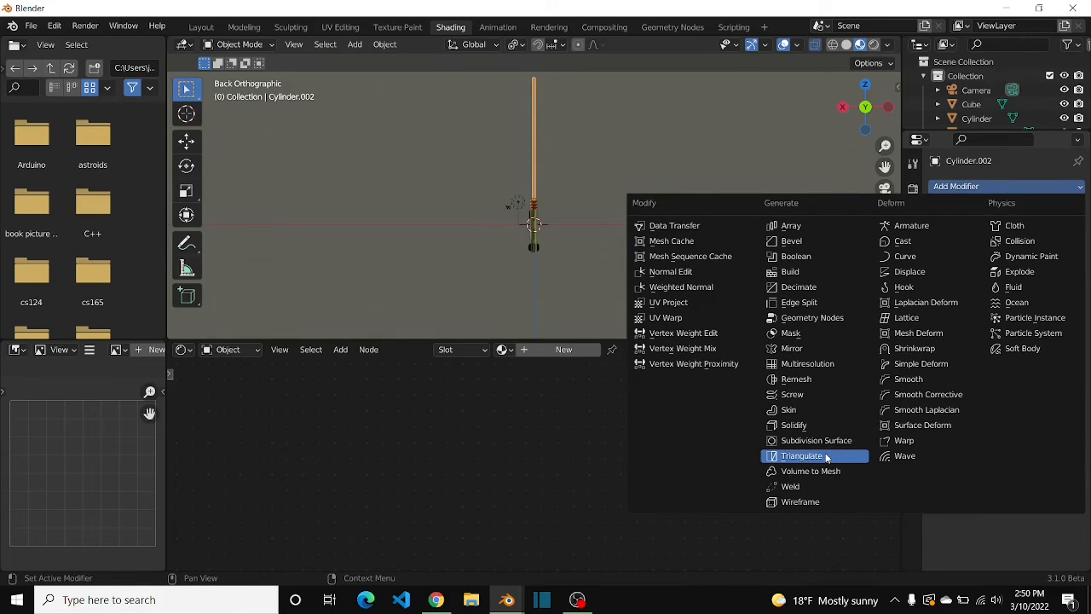
left_click(816, 440)
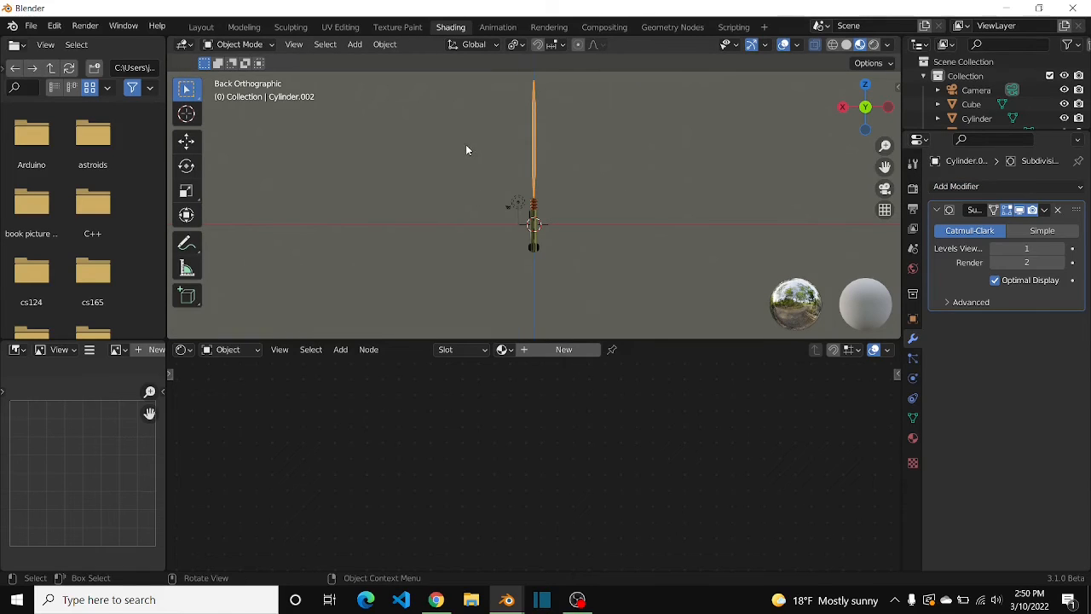
In Edit Mode, add one loop cut around the blade and slide it toward an end with a factor of about 0.972.
key("Tab")
scroll(157, 294, "down", 3)
scroll(190, 294, "down", 3)
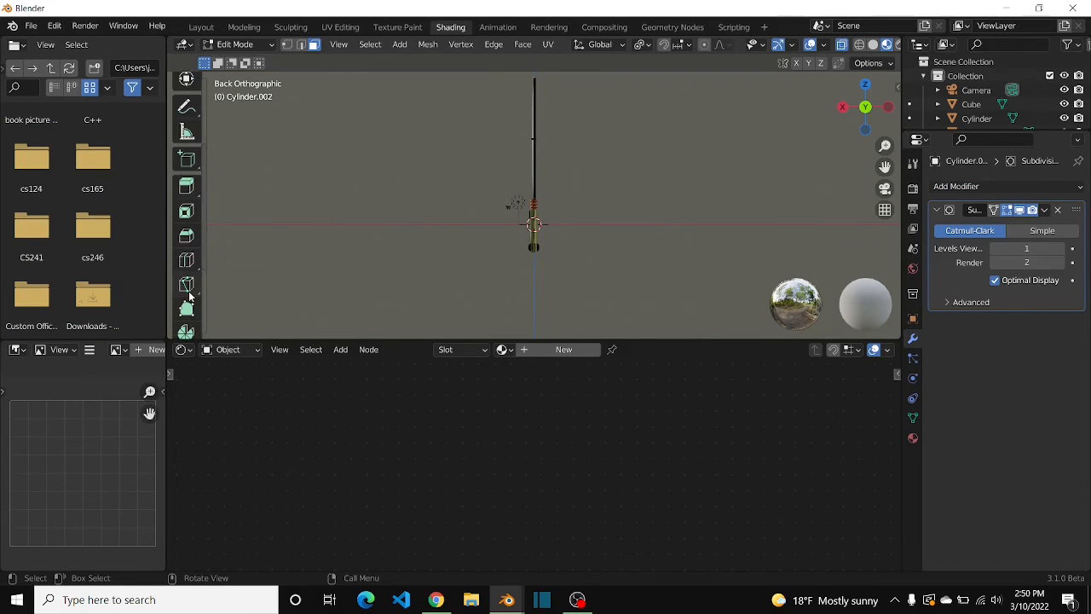
left_click(186, 259)
left_click_drag(558, 141, 556, 194)
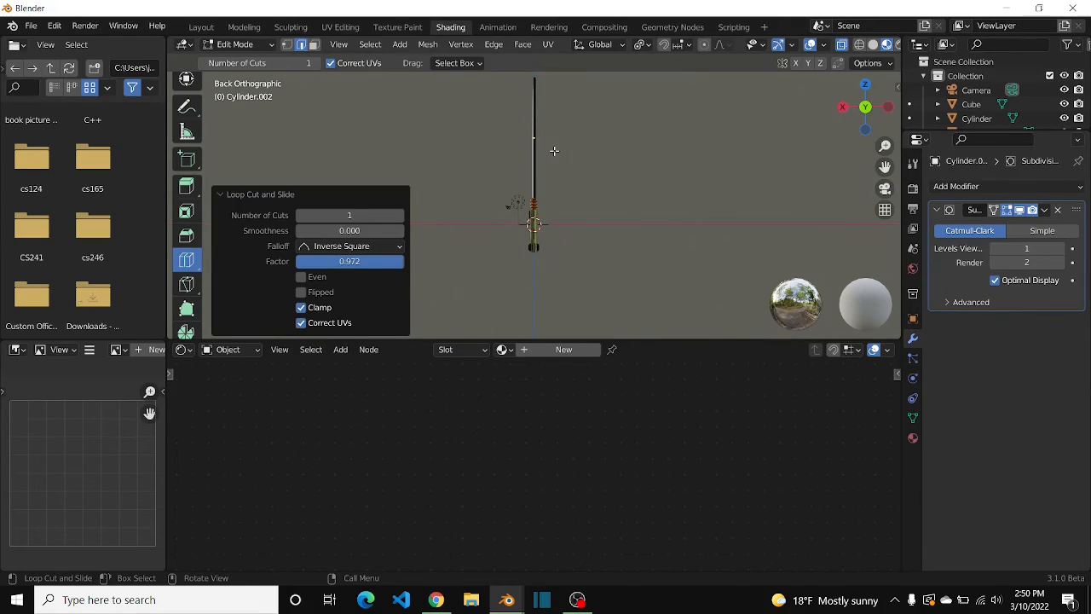
Add a second loop cut around the blade near its upper tip, sliding it with a factor of about -0.623.
left_click_drag(886, 168, 900, 307)
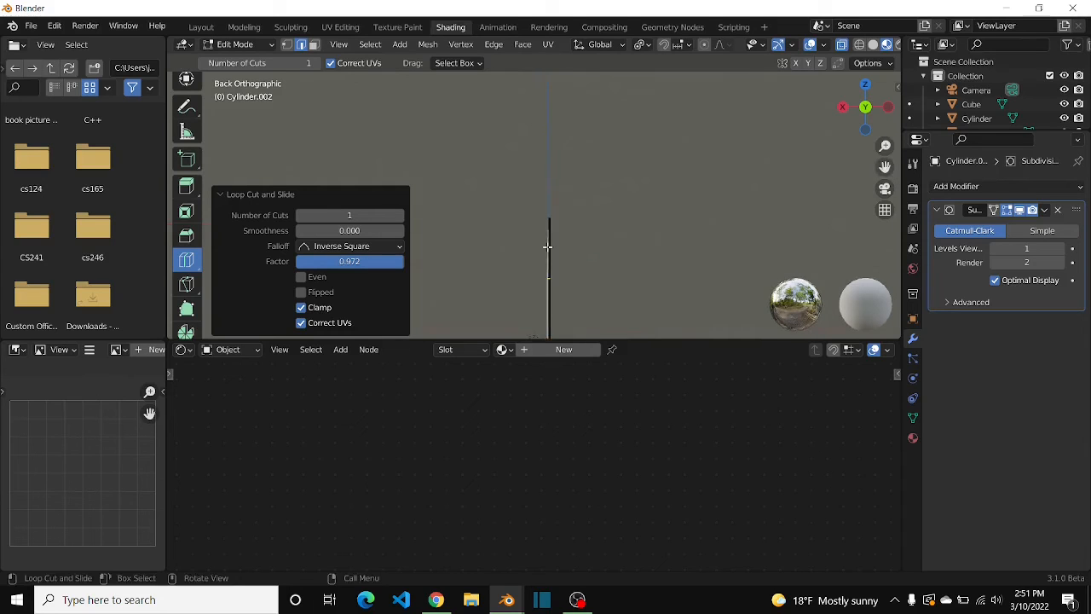
scroll(548, 247, "up", 12)
mouse_move(885, 166)
left_mouse_down()
mouse_move(885, 179)
mouse_move(886, 164)
left_mouse_up()
scroll(680, 265, "down", 5)
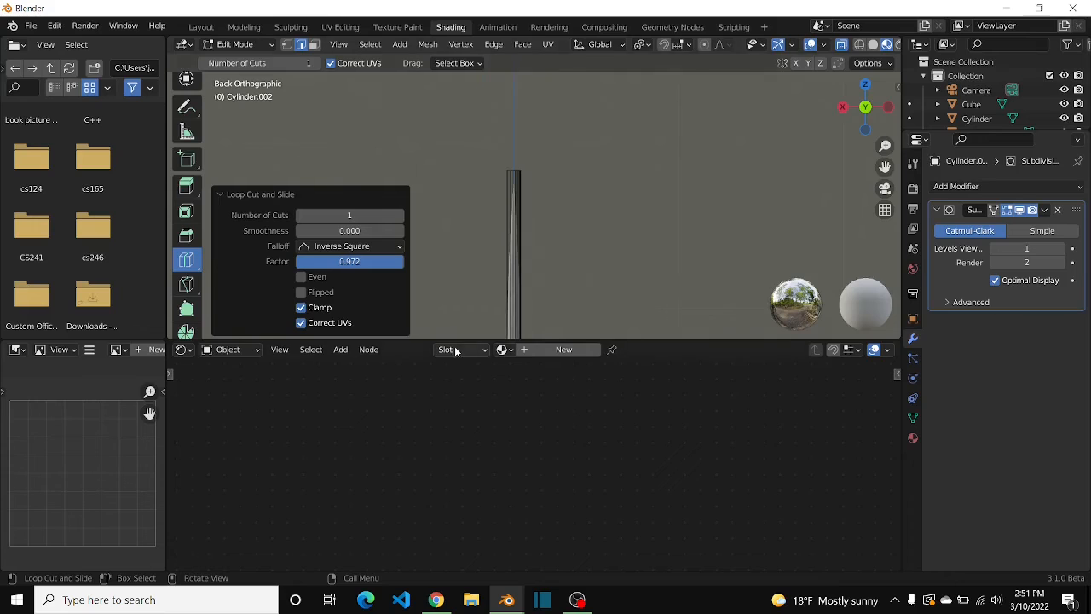
left_click_drag(525, 297, 548, 204)
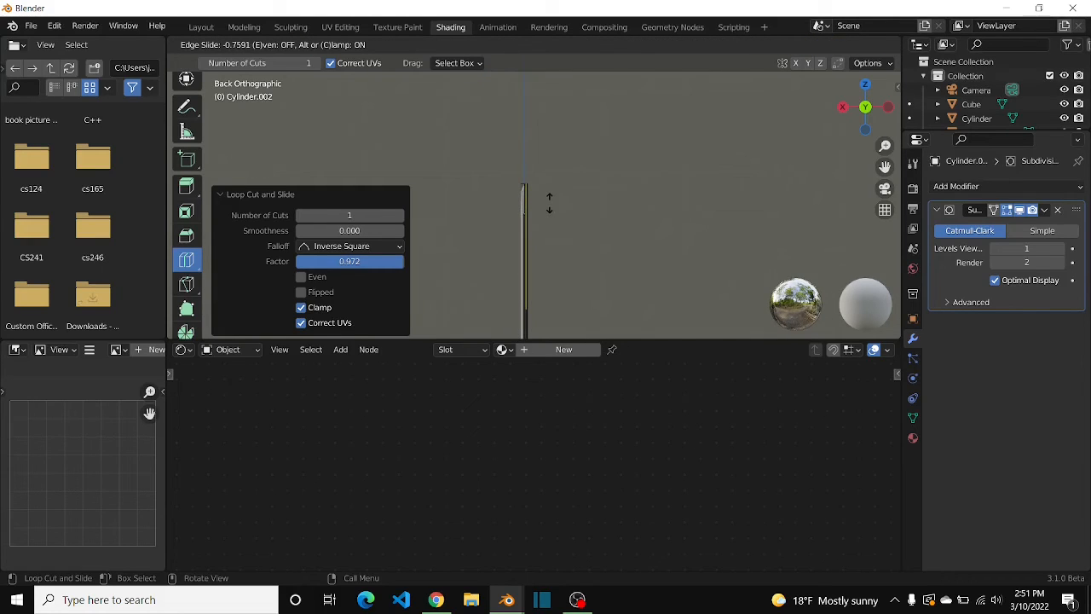
left_click_drag(548, 244, 558, 220)
scroll(557, 219, "up", 4)
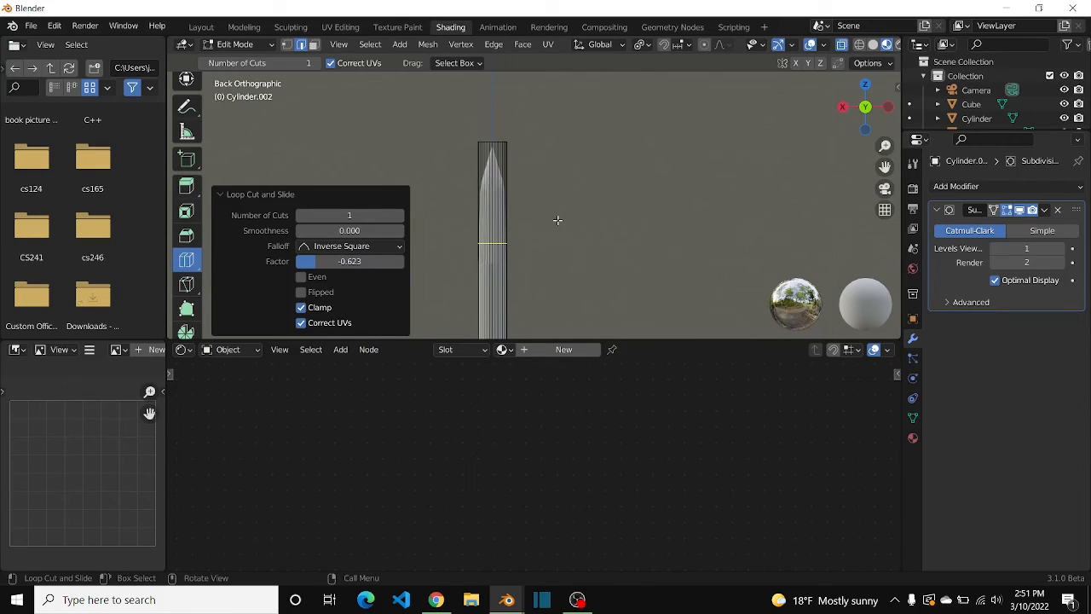
Return to Object Mode and apply smooth shading to the blade.
key("Tab")
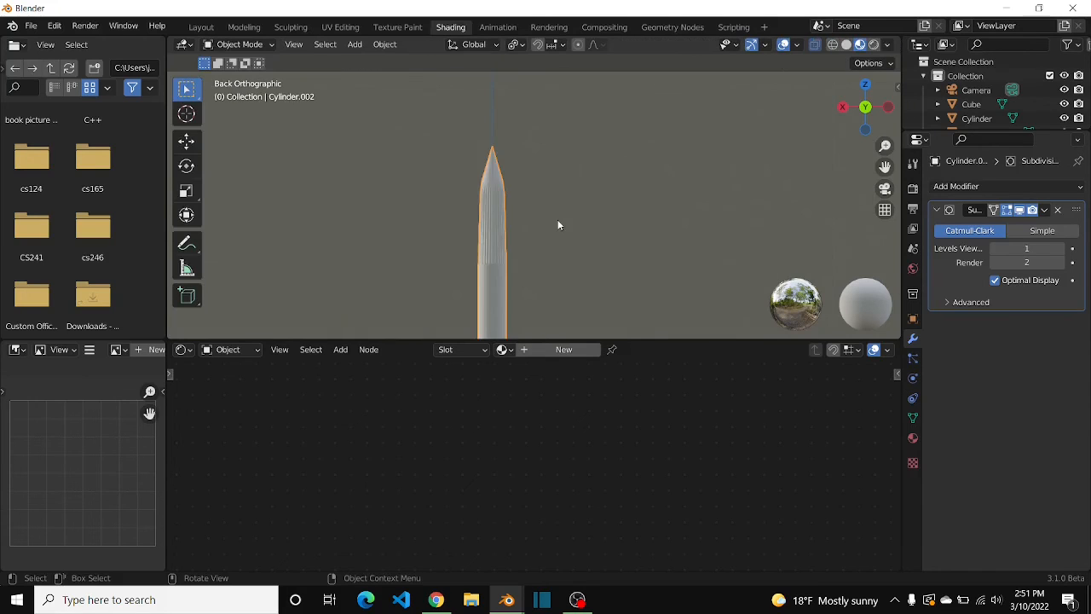
scroll(558, 220, "down", 4)
scroll(558, 220, "up", 2)
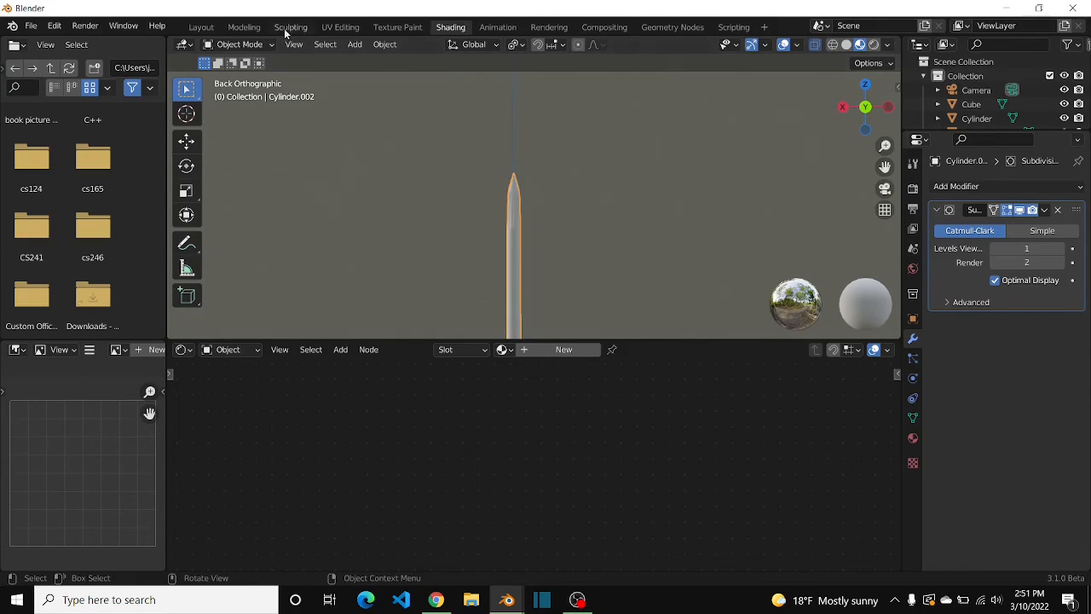
left_click(391, 46)
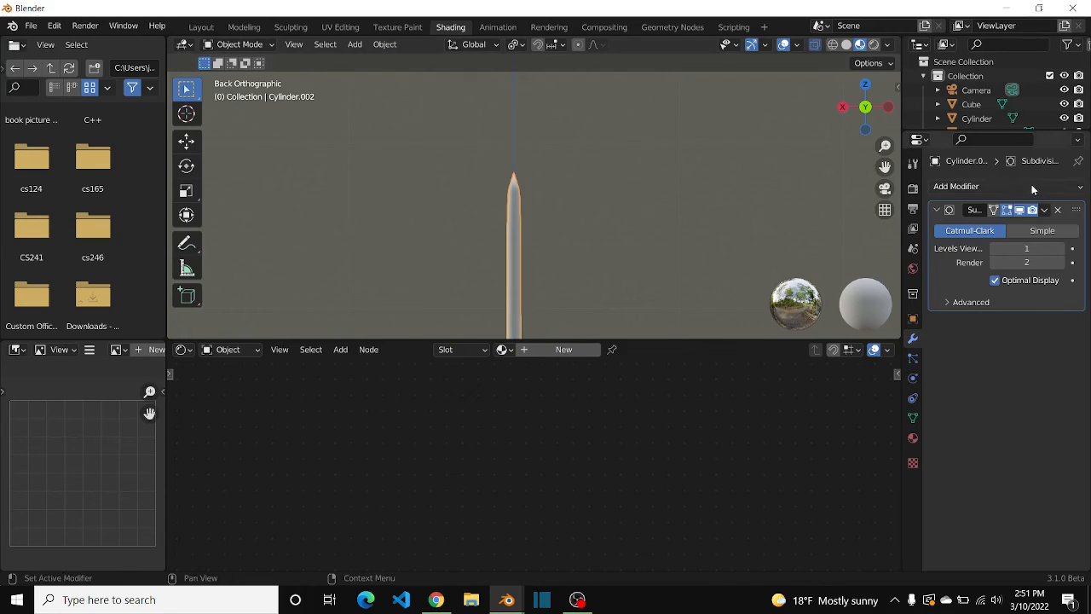
scroll(607, 216, "down", 2)
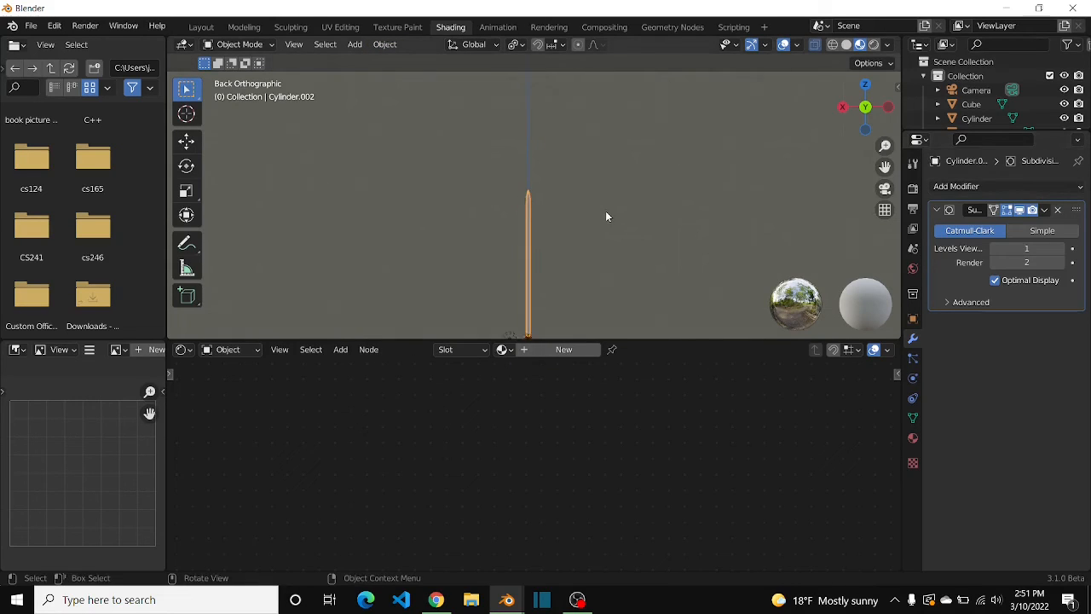
Create a new material for the blade and set its emission color to bright turquoise at full value.
left_click(912, 438)
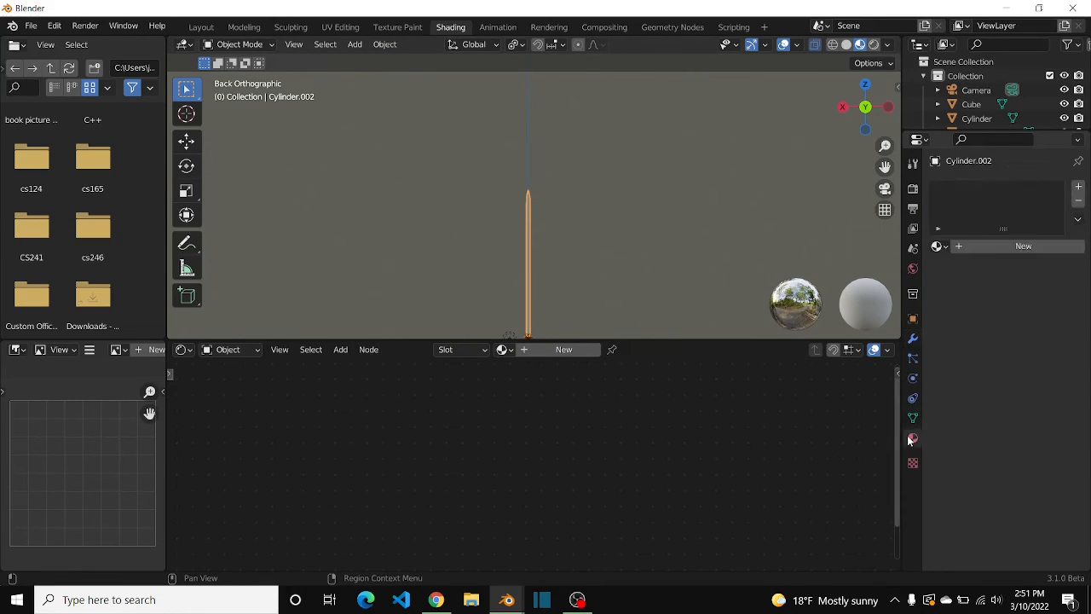
left_click(969, 247)
scroll(980, 442, "down", 10)
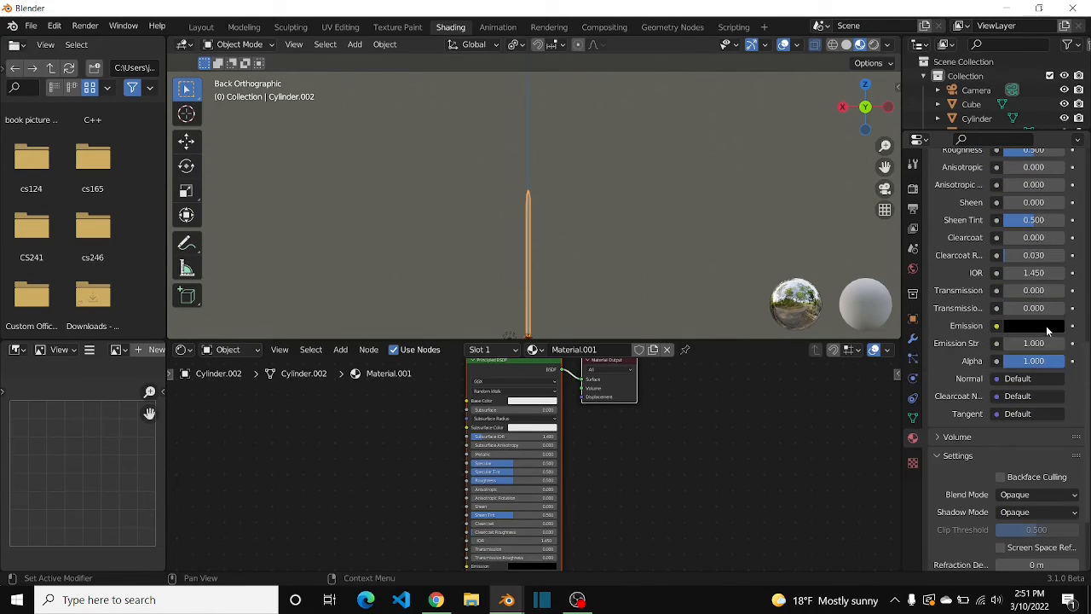
left_click(1047, 327)
left_click(1020, 326)
left_click_drag(1057, 186, 1054, 125)
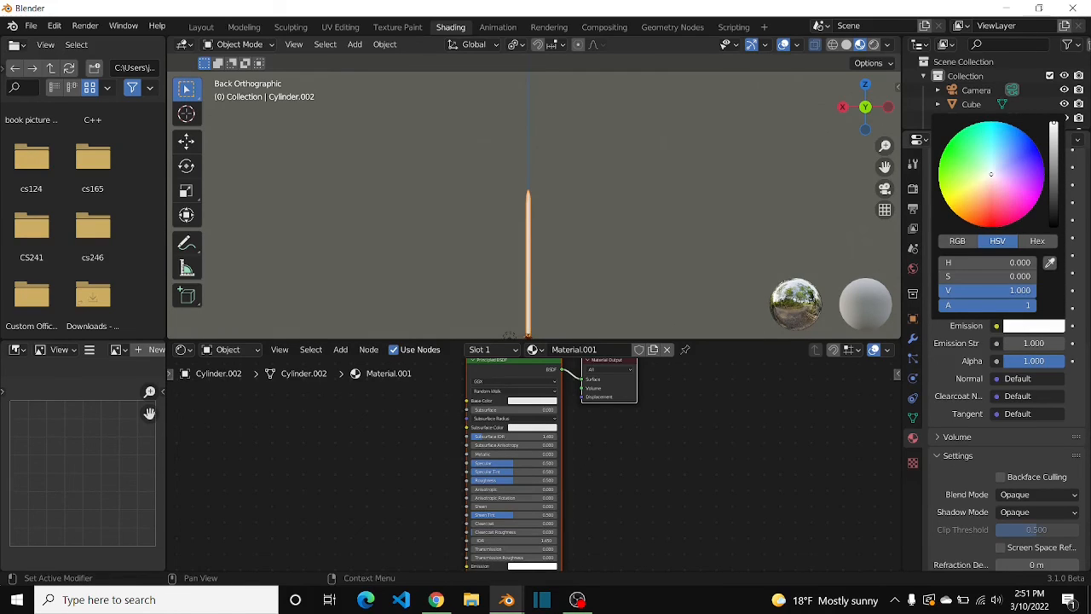
left_click_drag(979, 161, 982, 127)
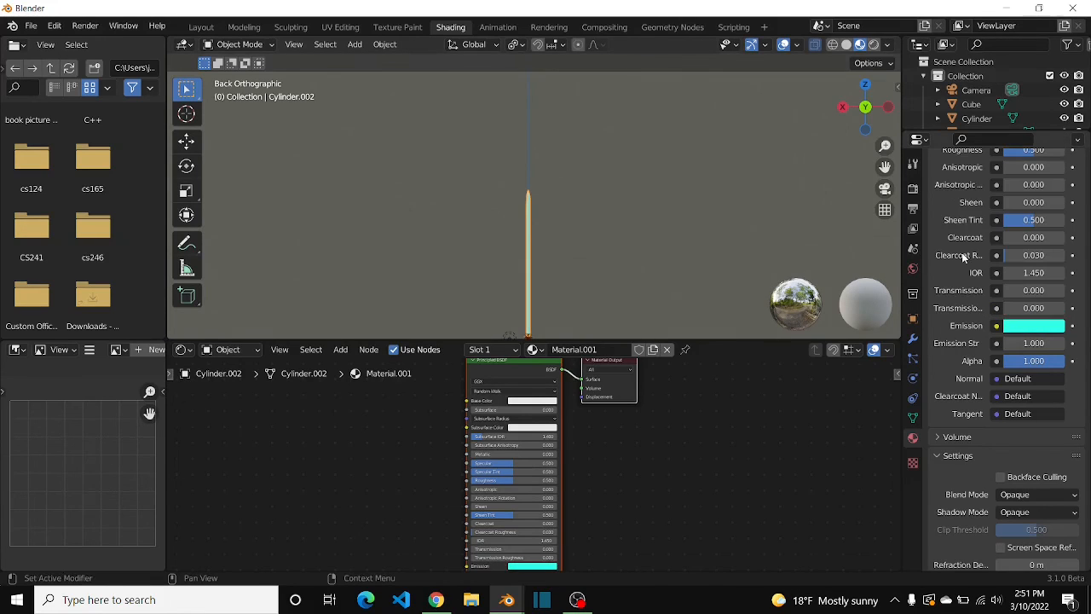
Enable Bloom in the Eevee render settings and set the blade material's emission strength to 25.
left_click(913, 189)
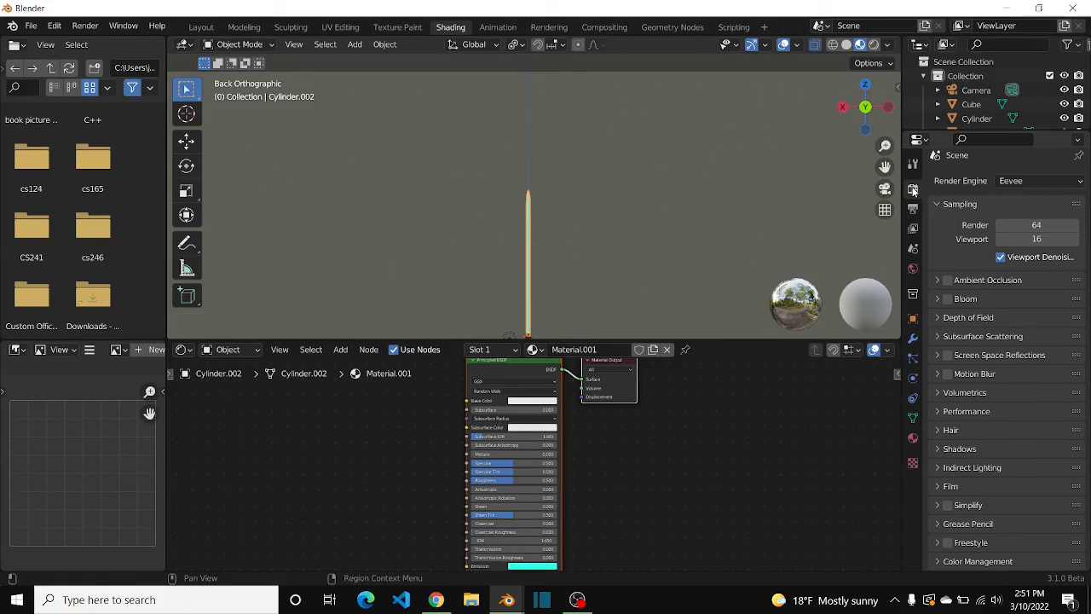
left_click(947, 298)
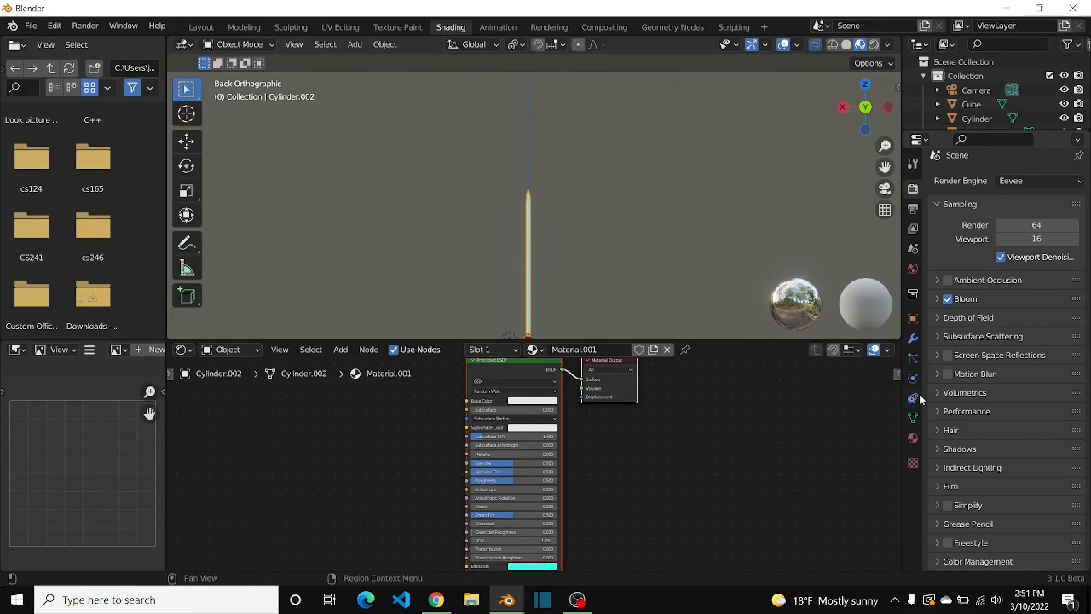
left_click(912, 437)
scroll(998, 437, "down", 15)
scroll(1001, 413, "up", 3)
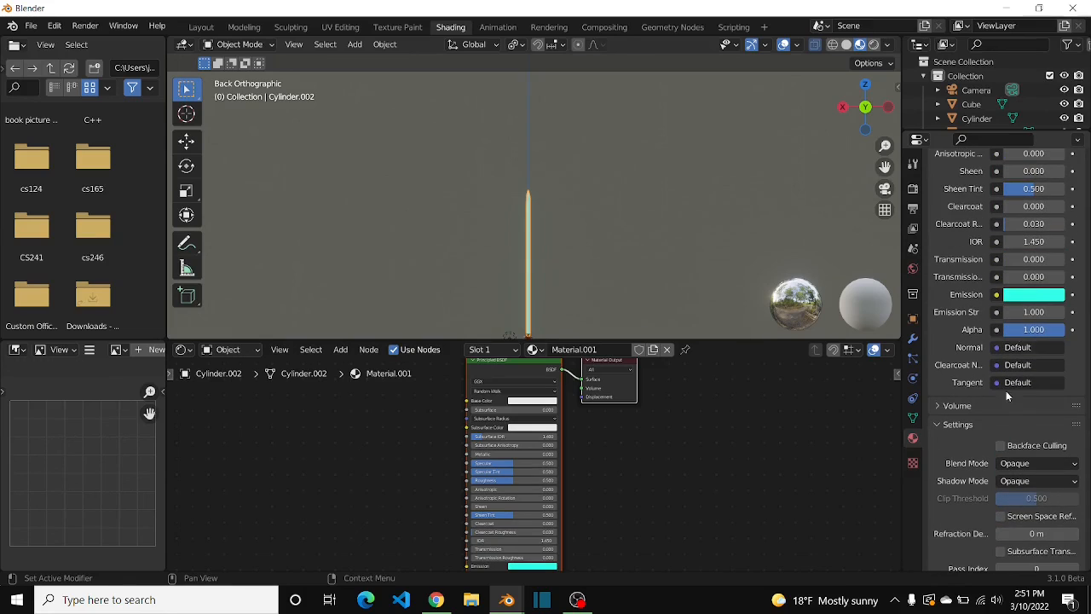
double_click(1033, 312)
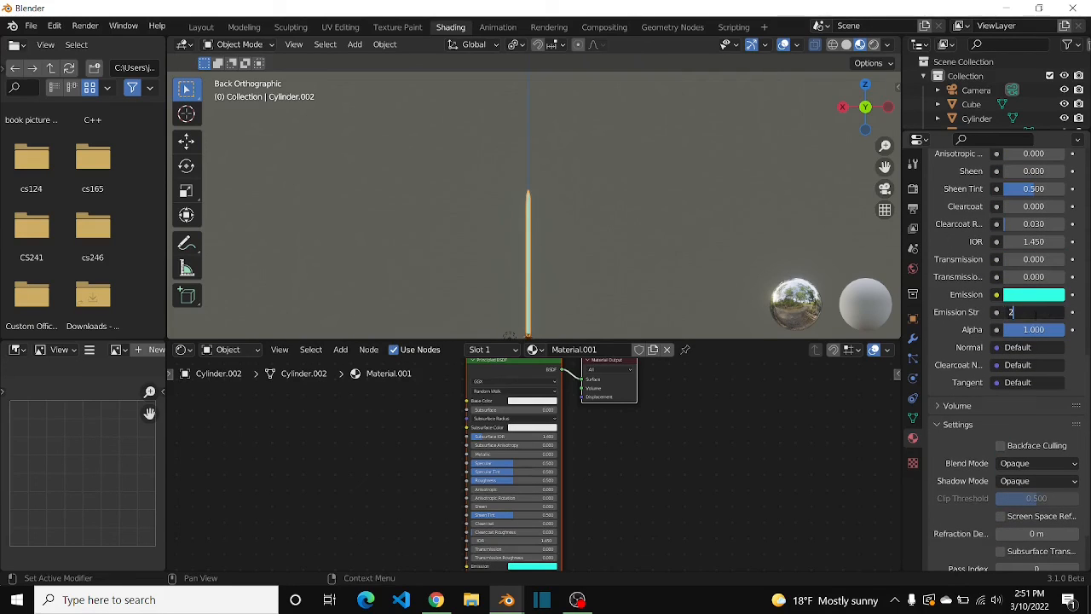
type("25")
key("Return")
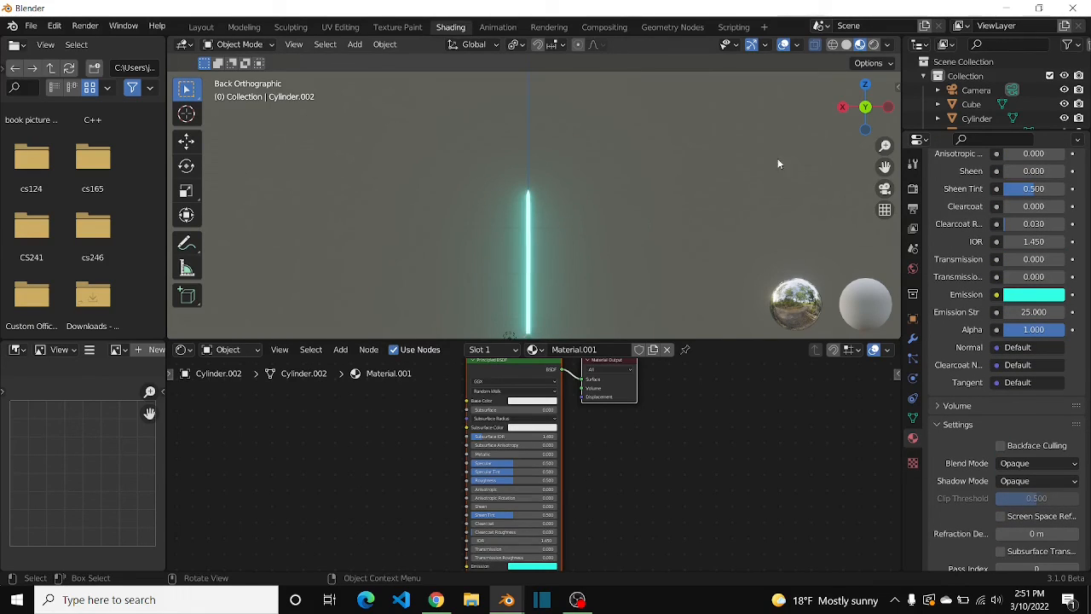
Enlarge the 3D viewport and inspect the glowing blade and handle from an angled perspective view.
left_click_drag(884, 166, 885, 105)
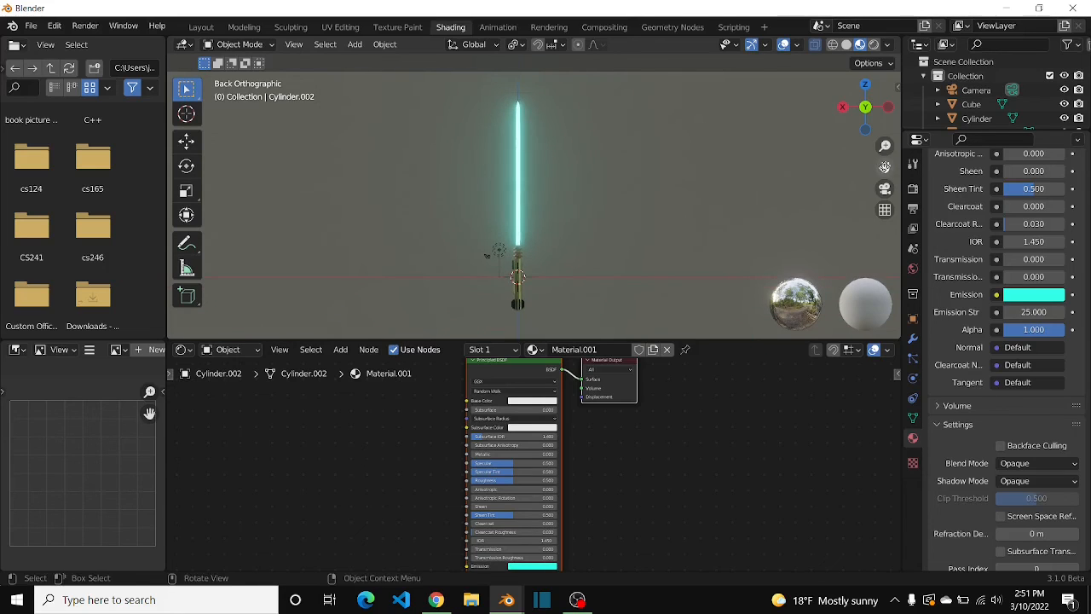
scroll(759, 111, "up", 2)
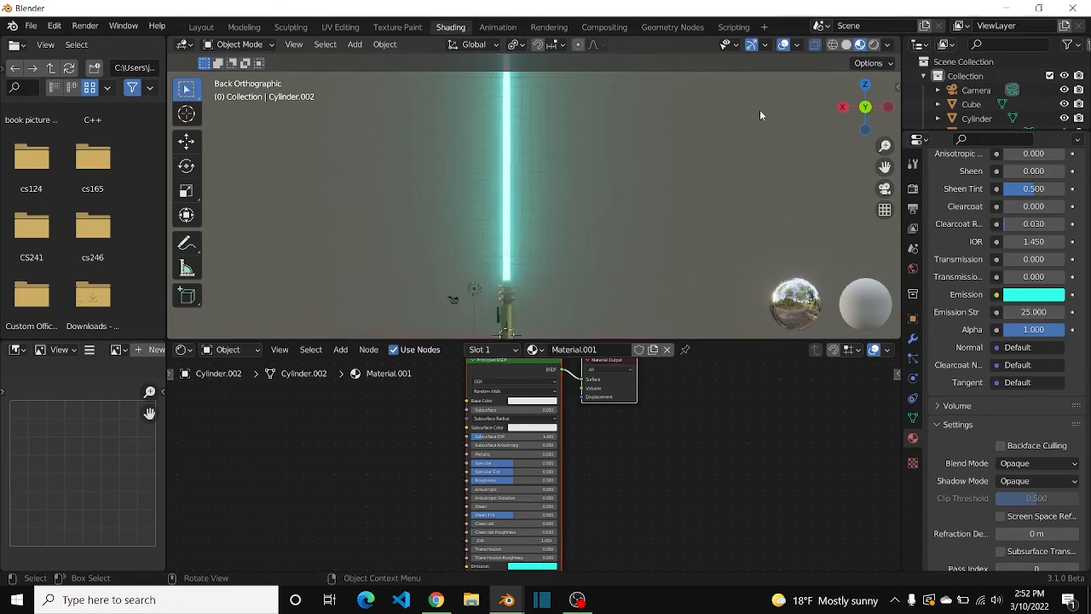
mouse_move(865, 106)
left_mouse_down()
mouse_move(859, 121)
mouse_move(859, 68)
mouse_move(859, 117)
left_mouse_up()
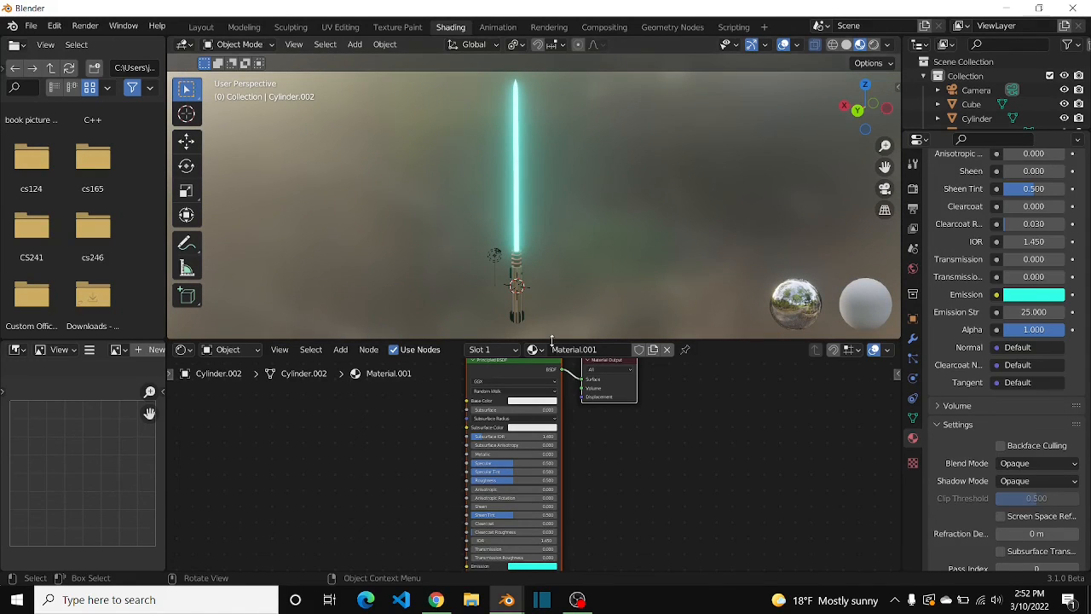
left_click_drag(551, 340, 553, 558)
scroll(552, 500, "up", 4)
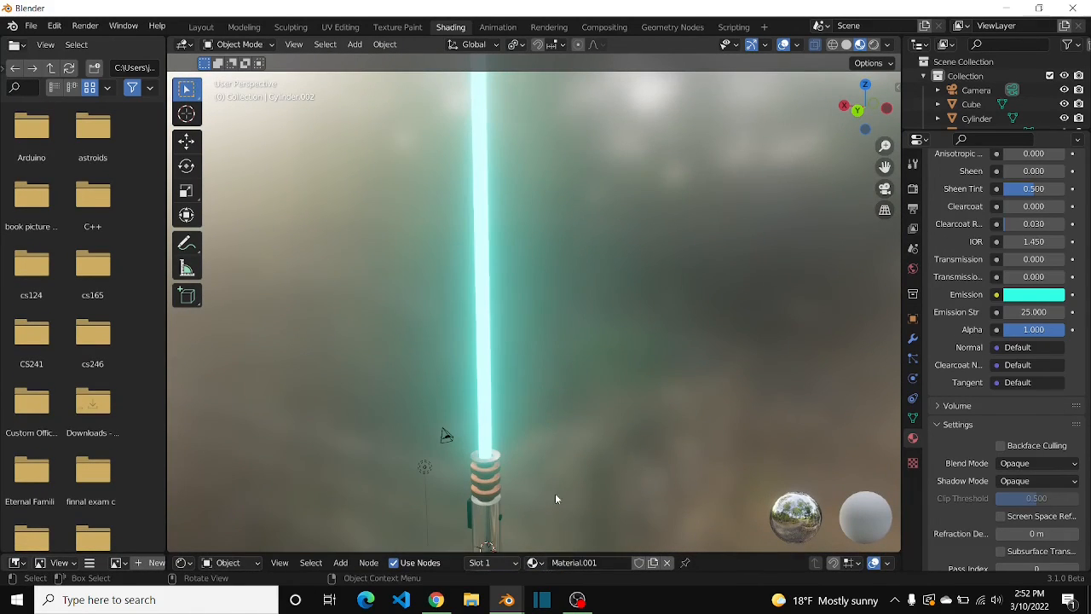
scroll(555, 499, "down", 2)
left_click(497, 474)
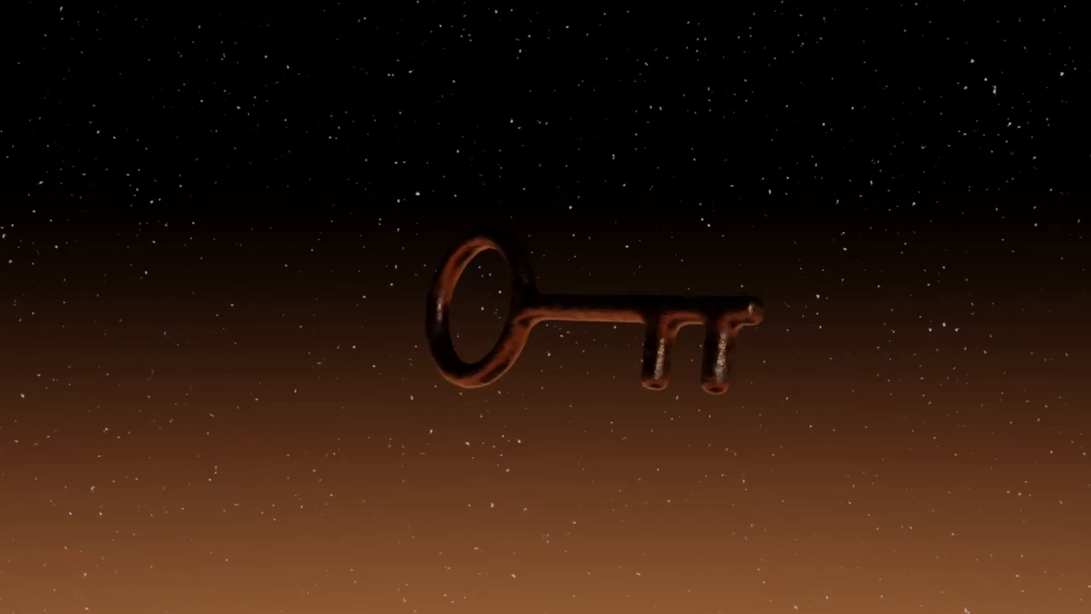